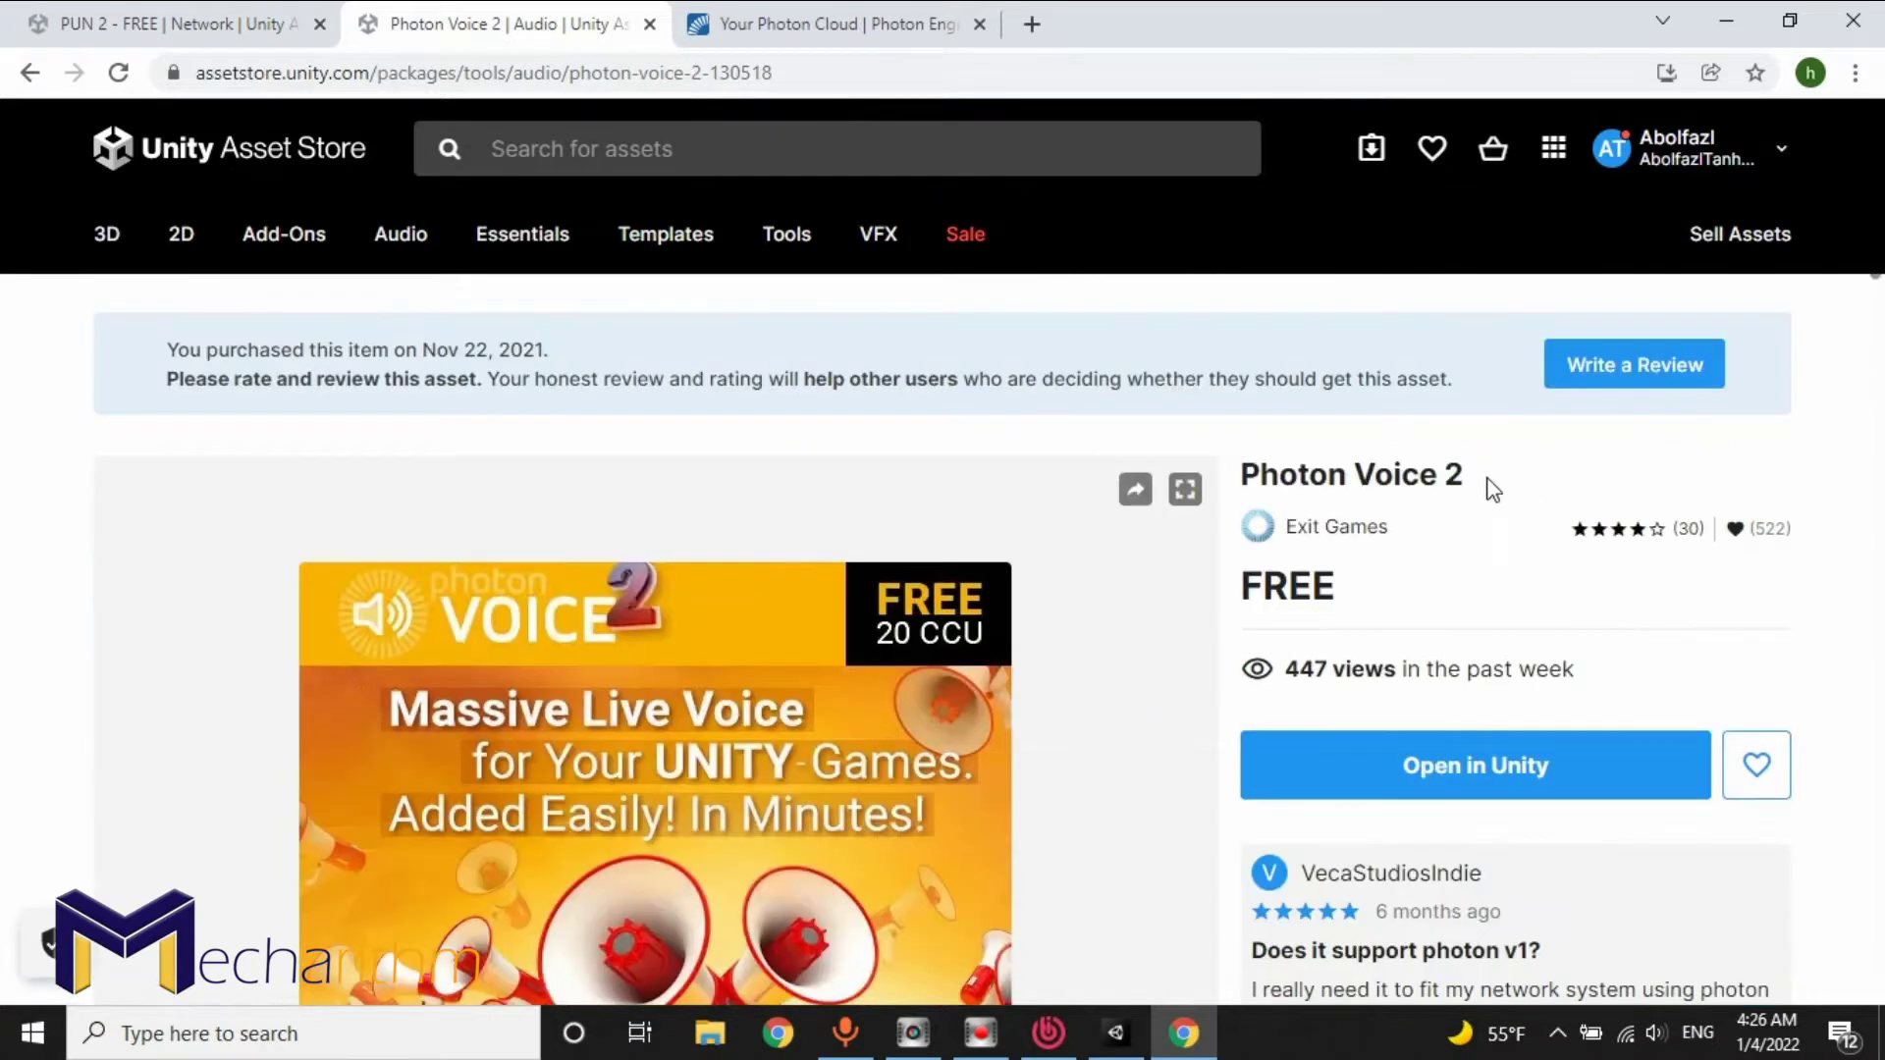
scroll(1618, 568, down, 3)
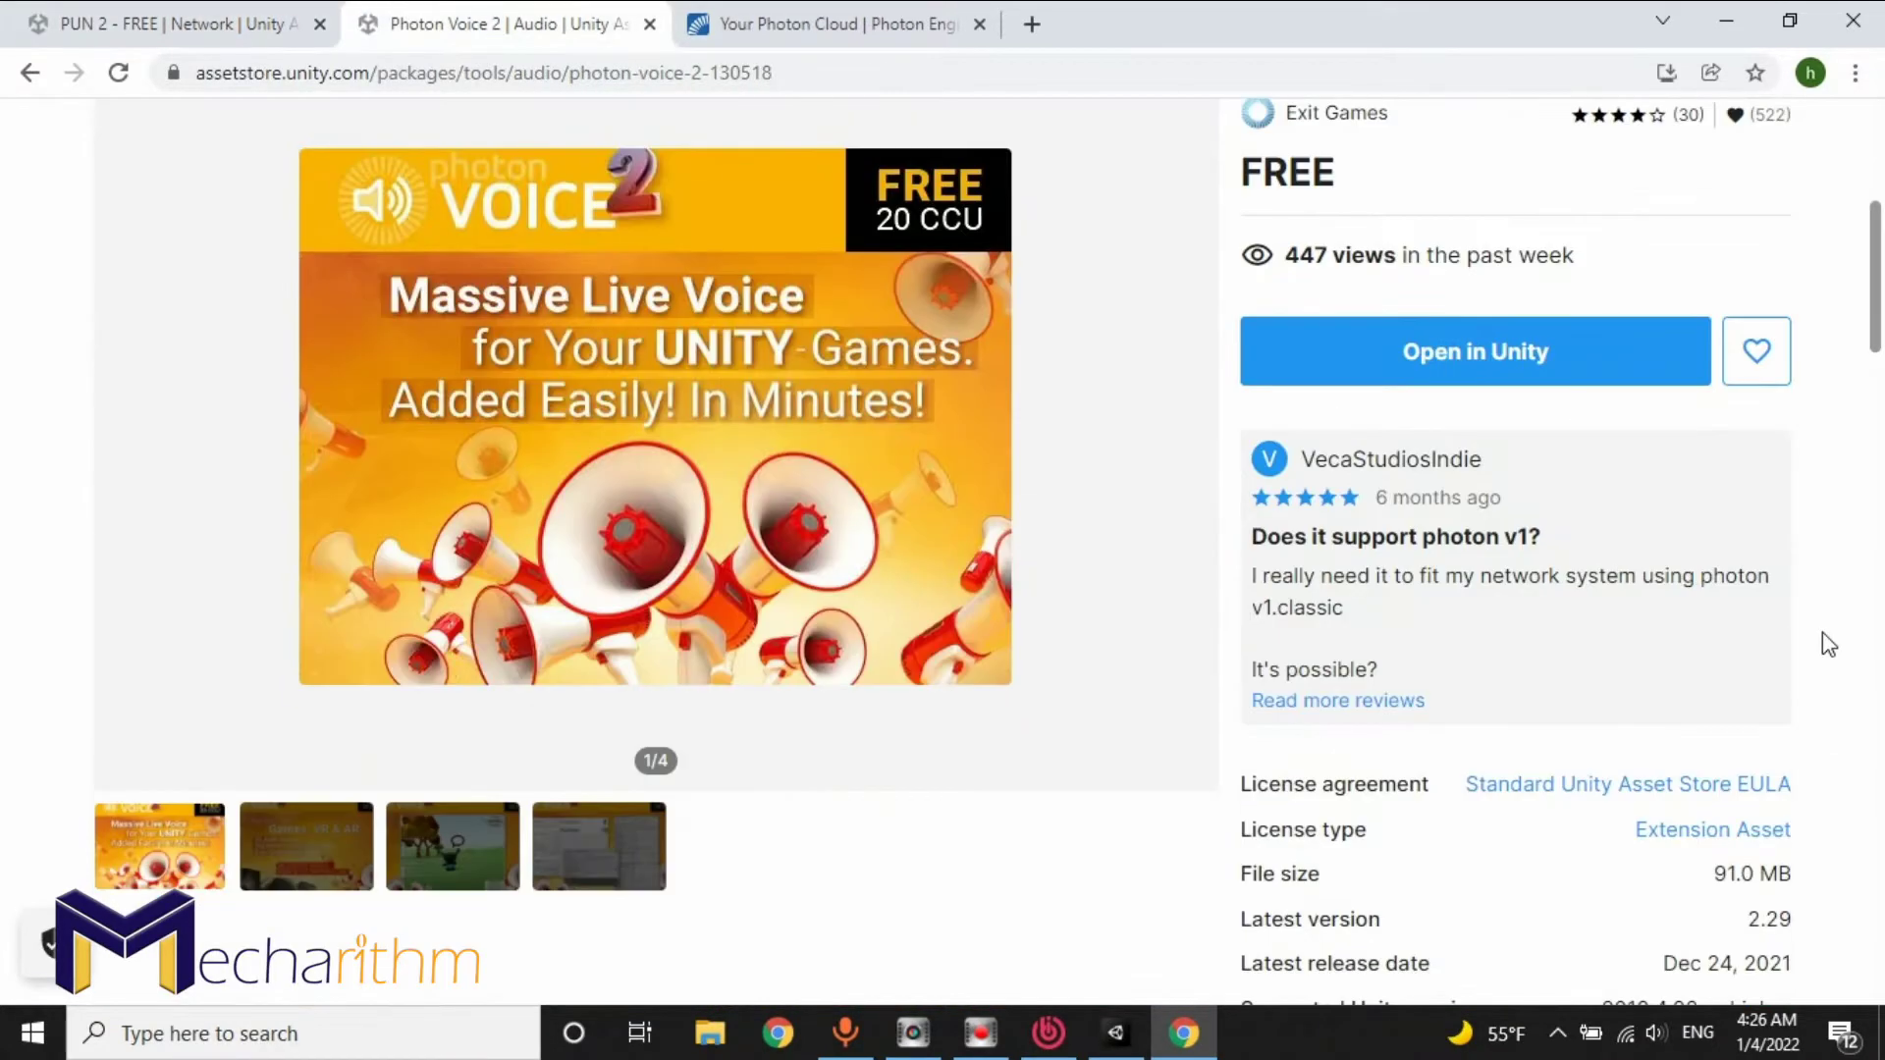
Set the Dev Region in PhotonServerSettings, open the Photon Cloud dashboard, then the PUN 2 browser page.
click(1114, 1033)
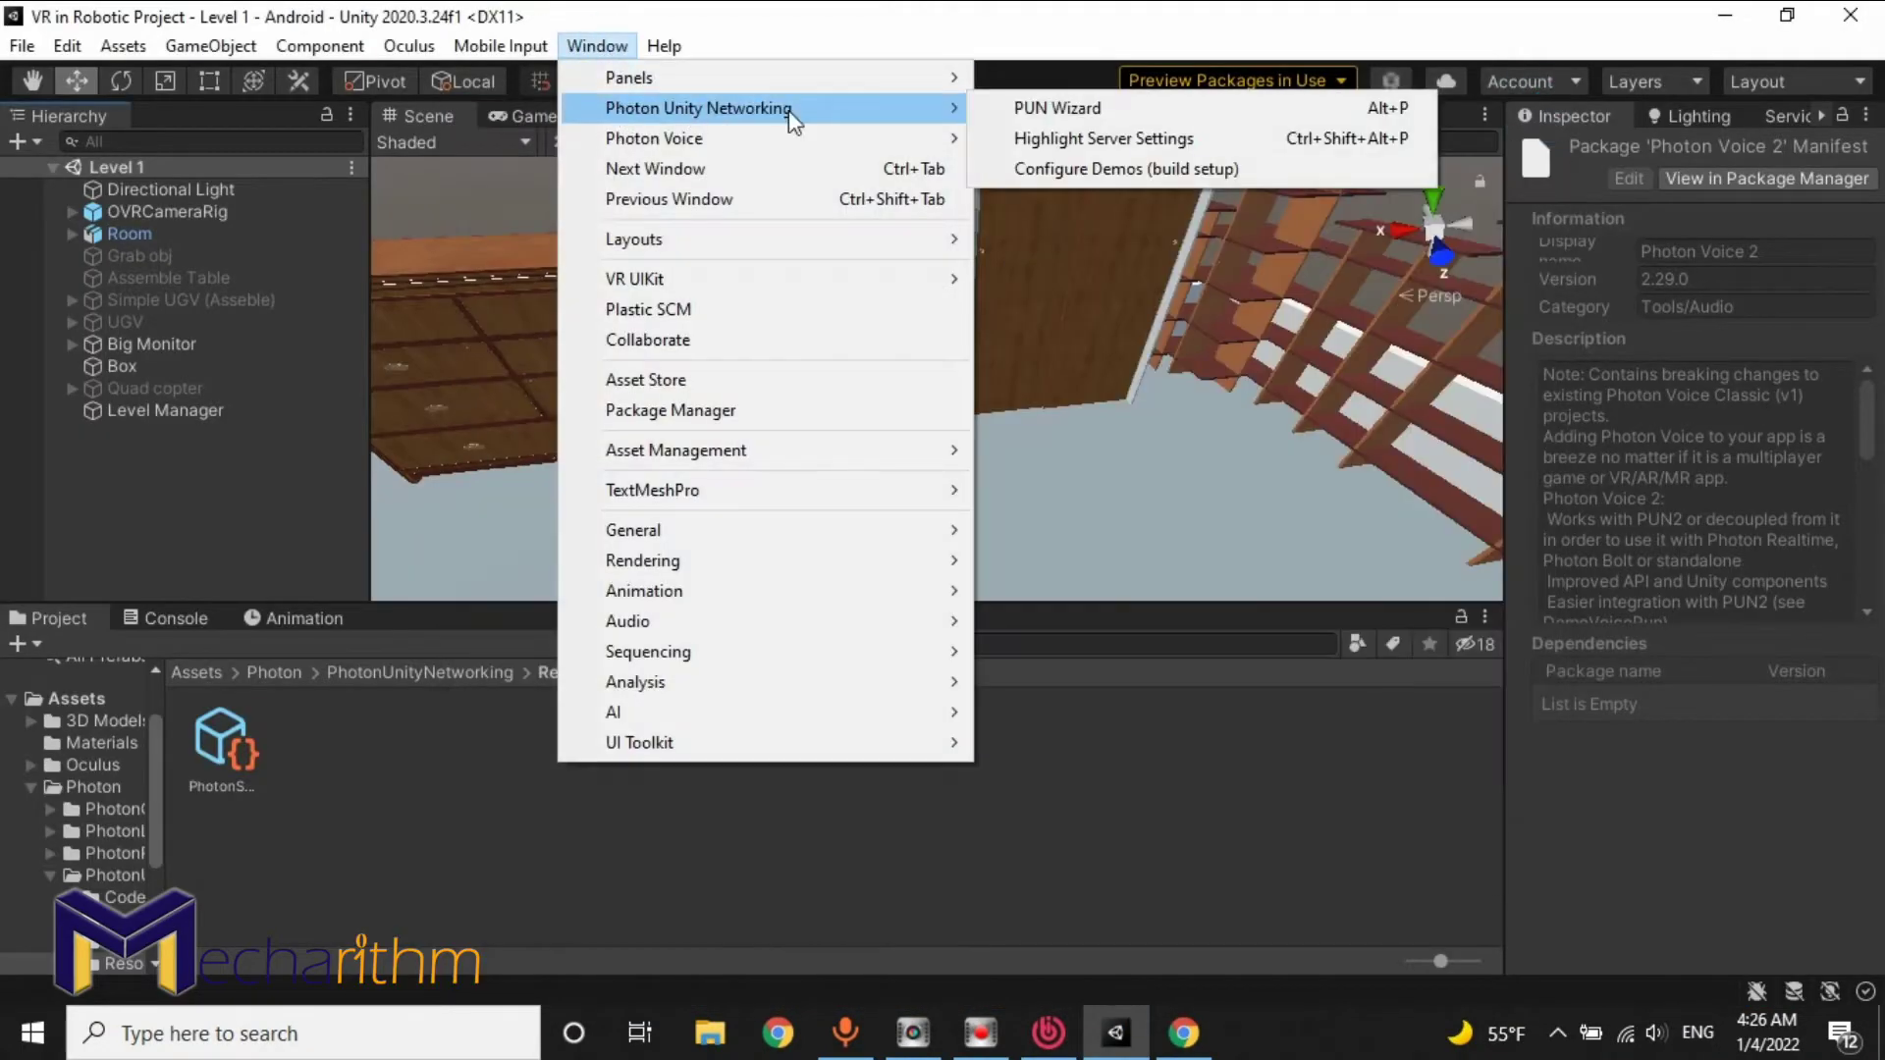
click(1098, 136)
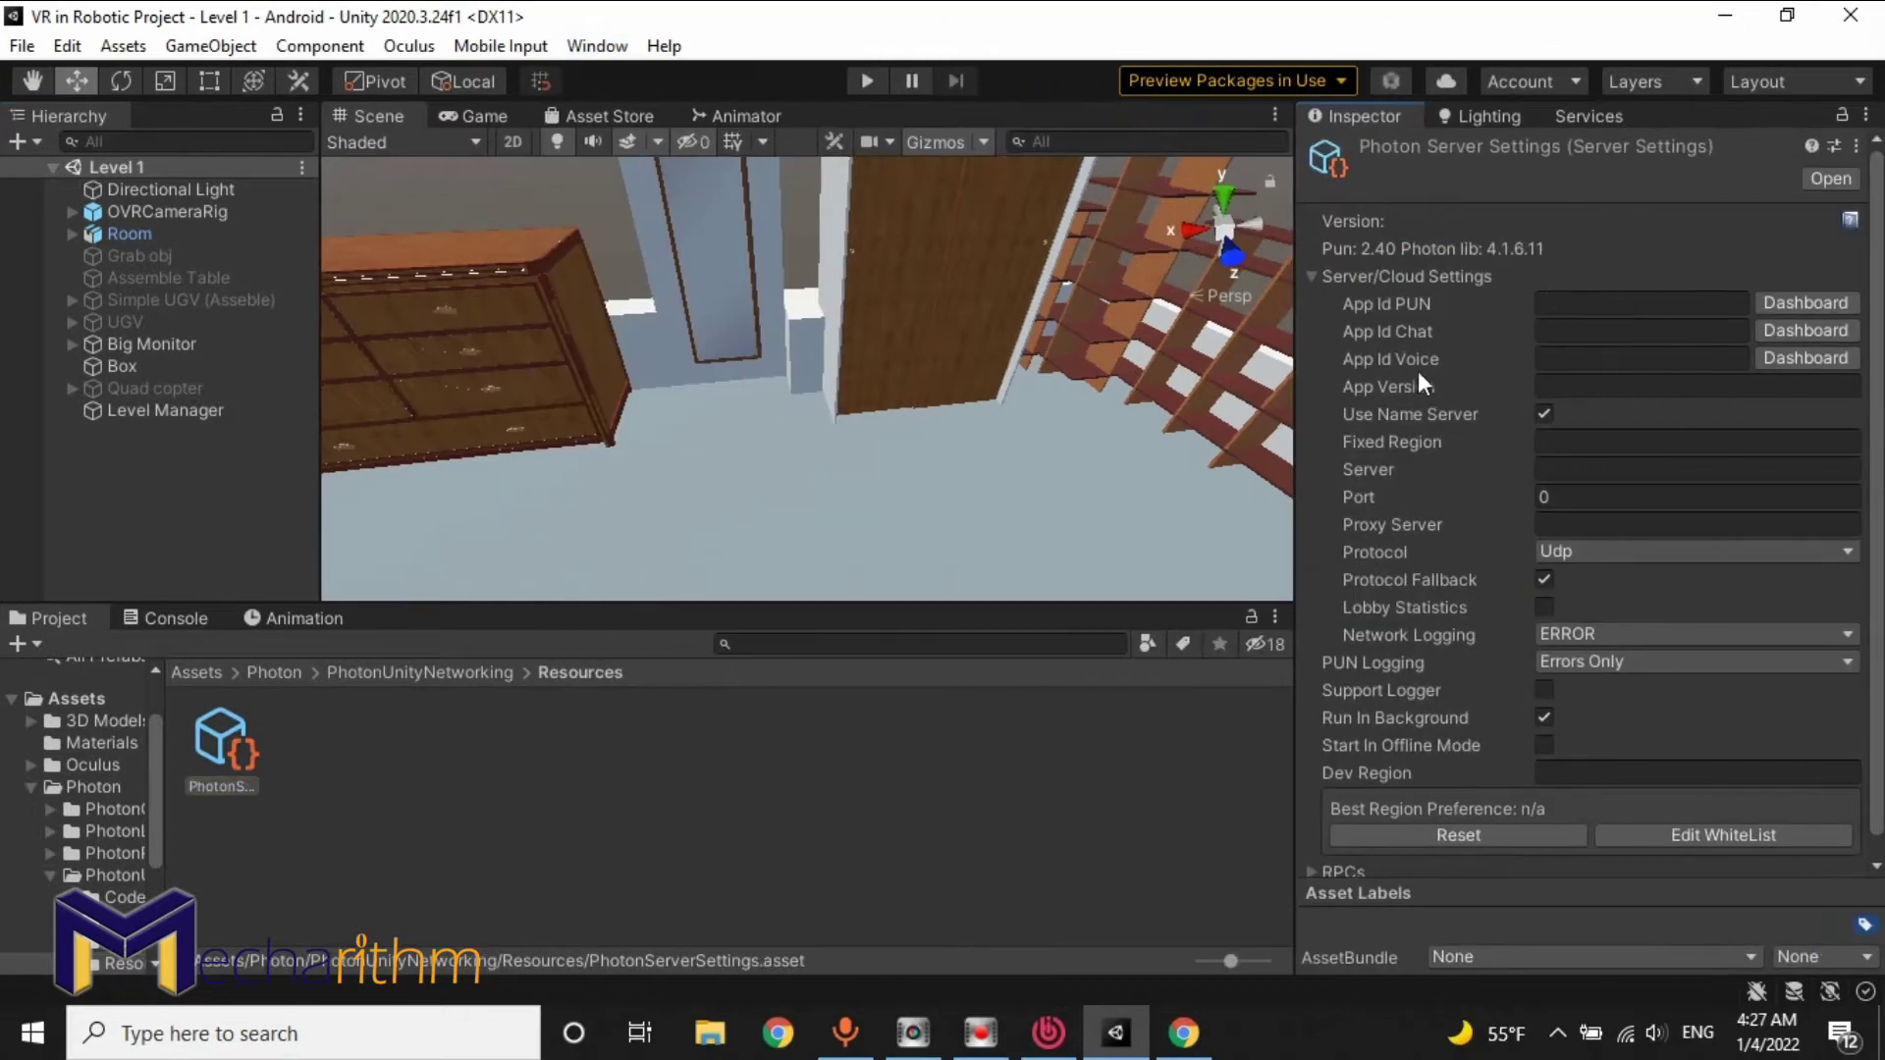
click(1566, 442)
text(us)
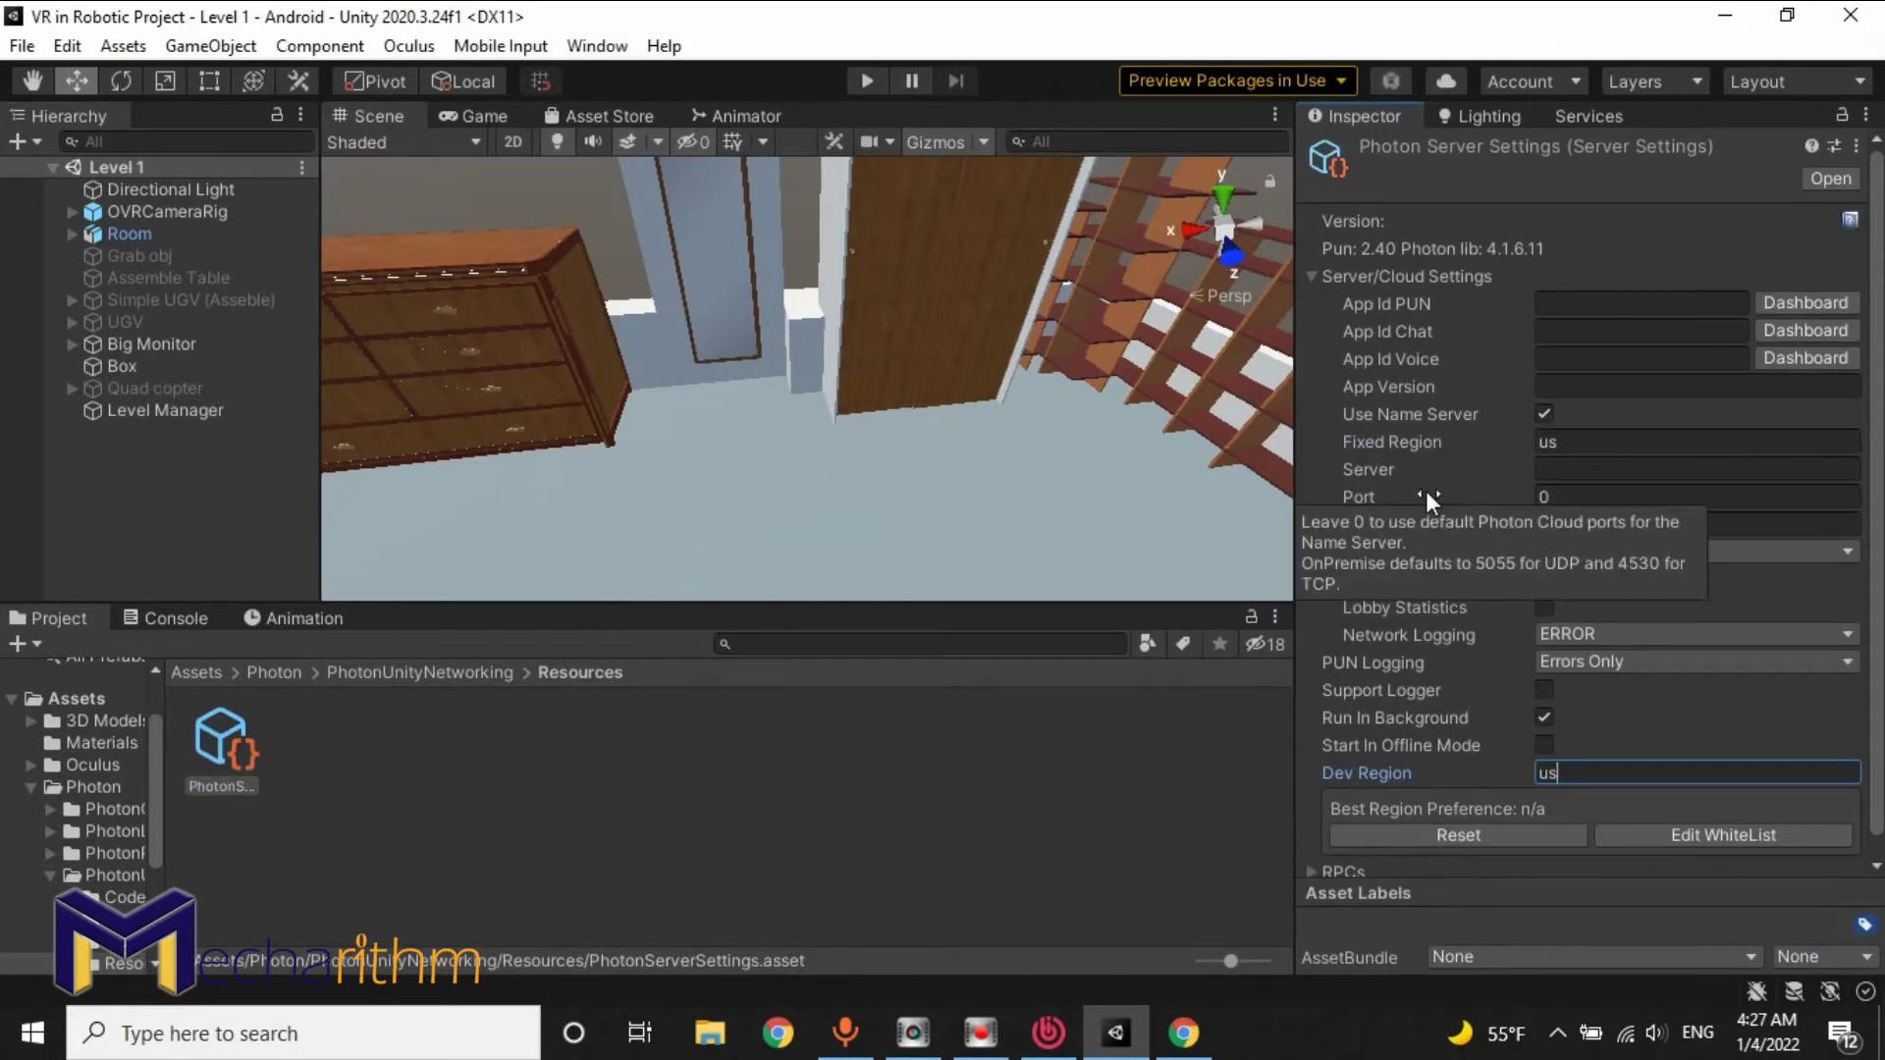
click(1801, 302)
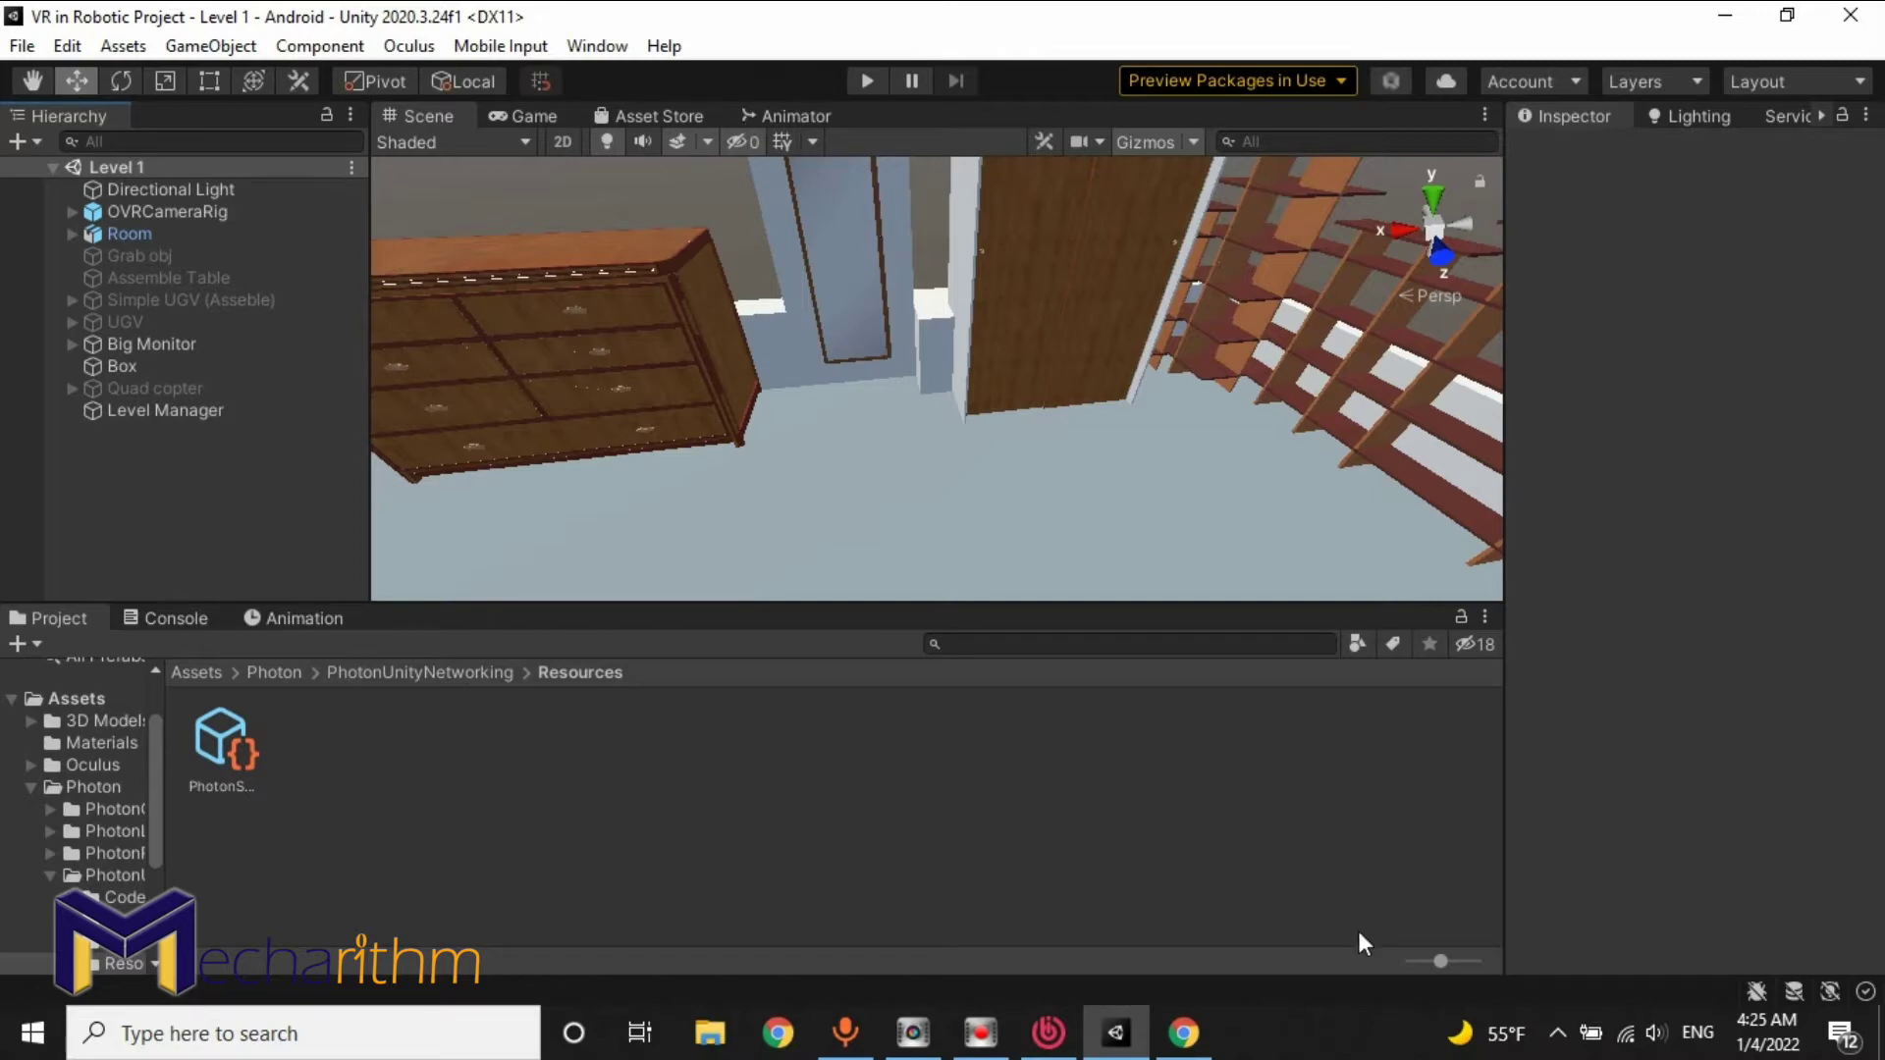
click(1203, 1018)
Review the PUN 2 - FREE Asset Store page title and address, then return to Unity.
click(200, 74)
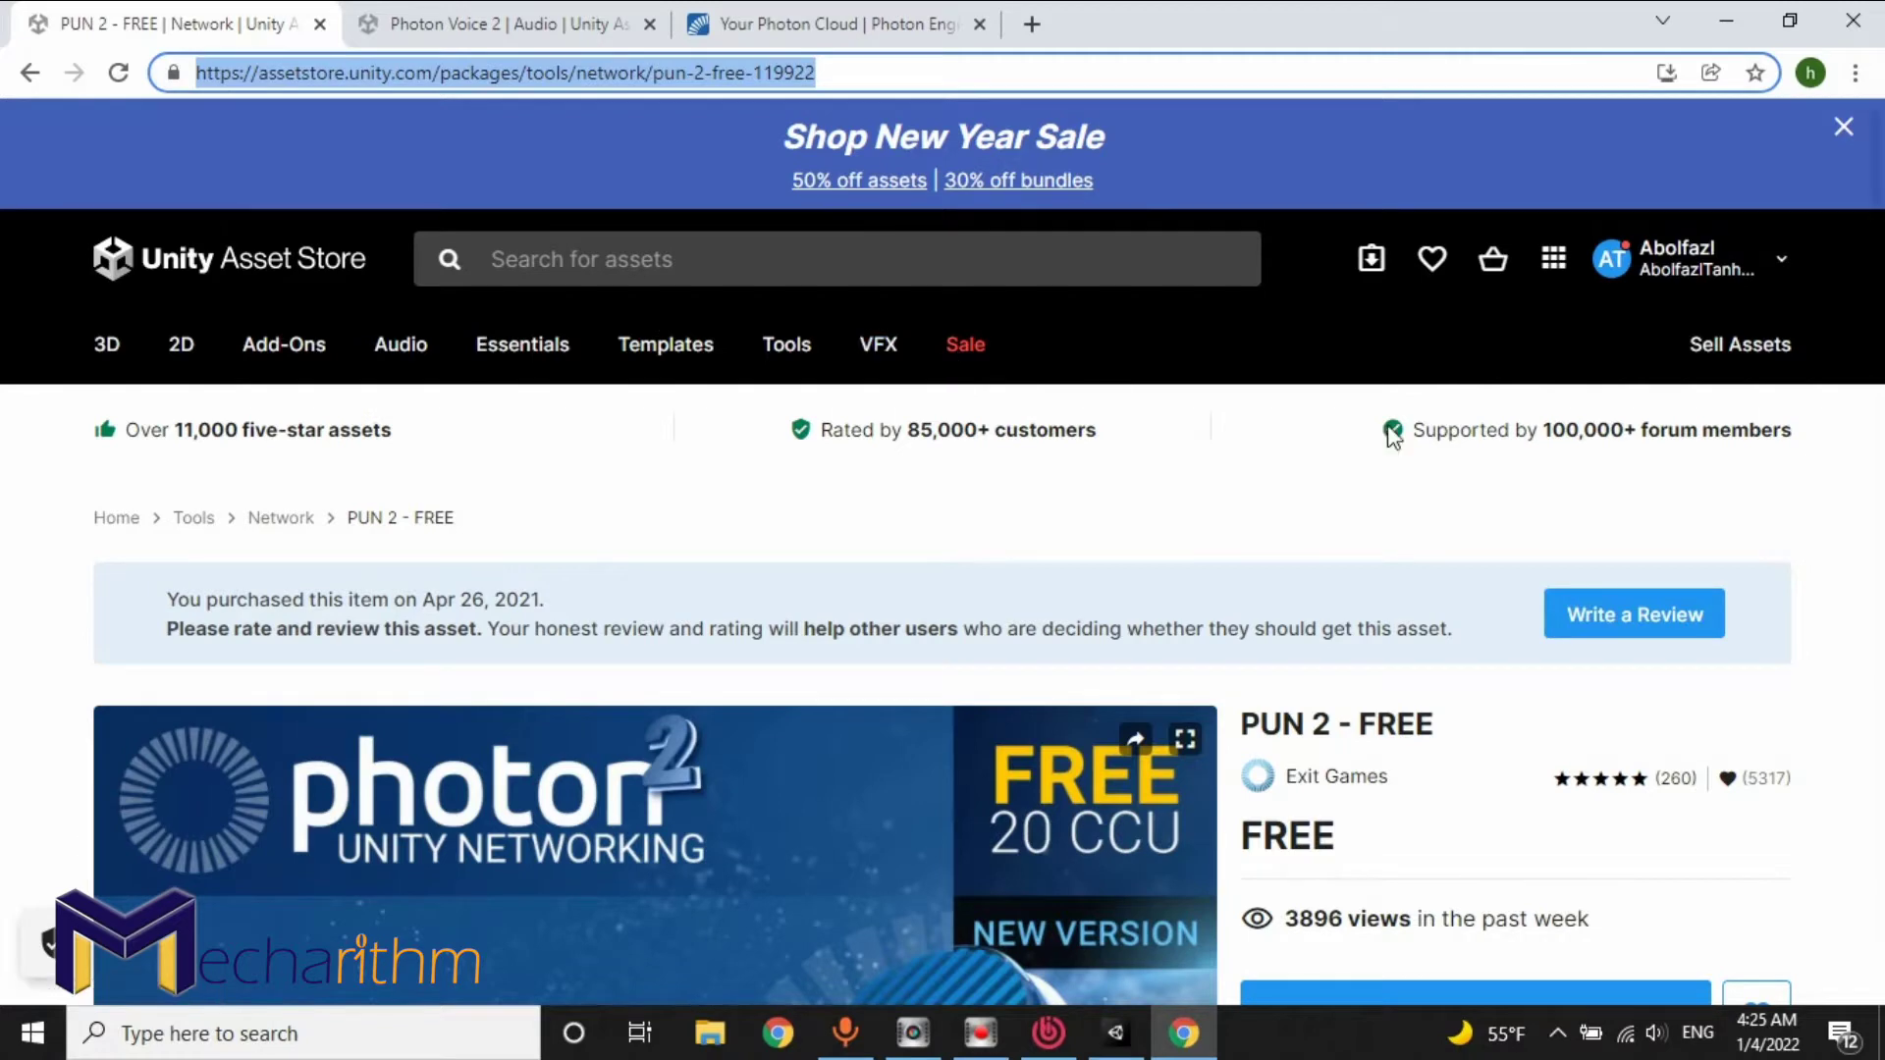
scroll(1661, 583, down, 1)
scroll(1661, 584, down, 1)
scroll(1759, 639, down, 1)
scroll(1831, 560, down, 1)
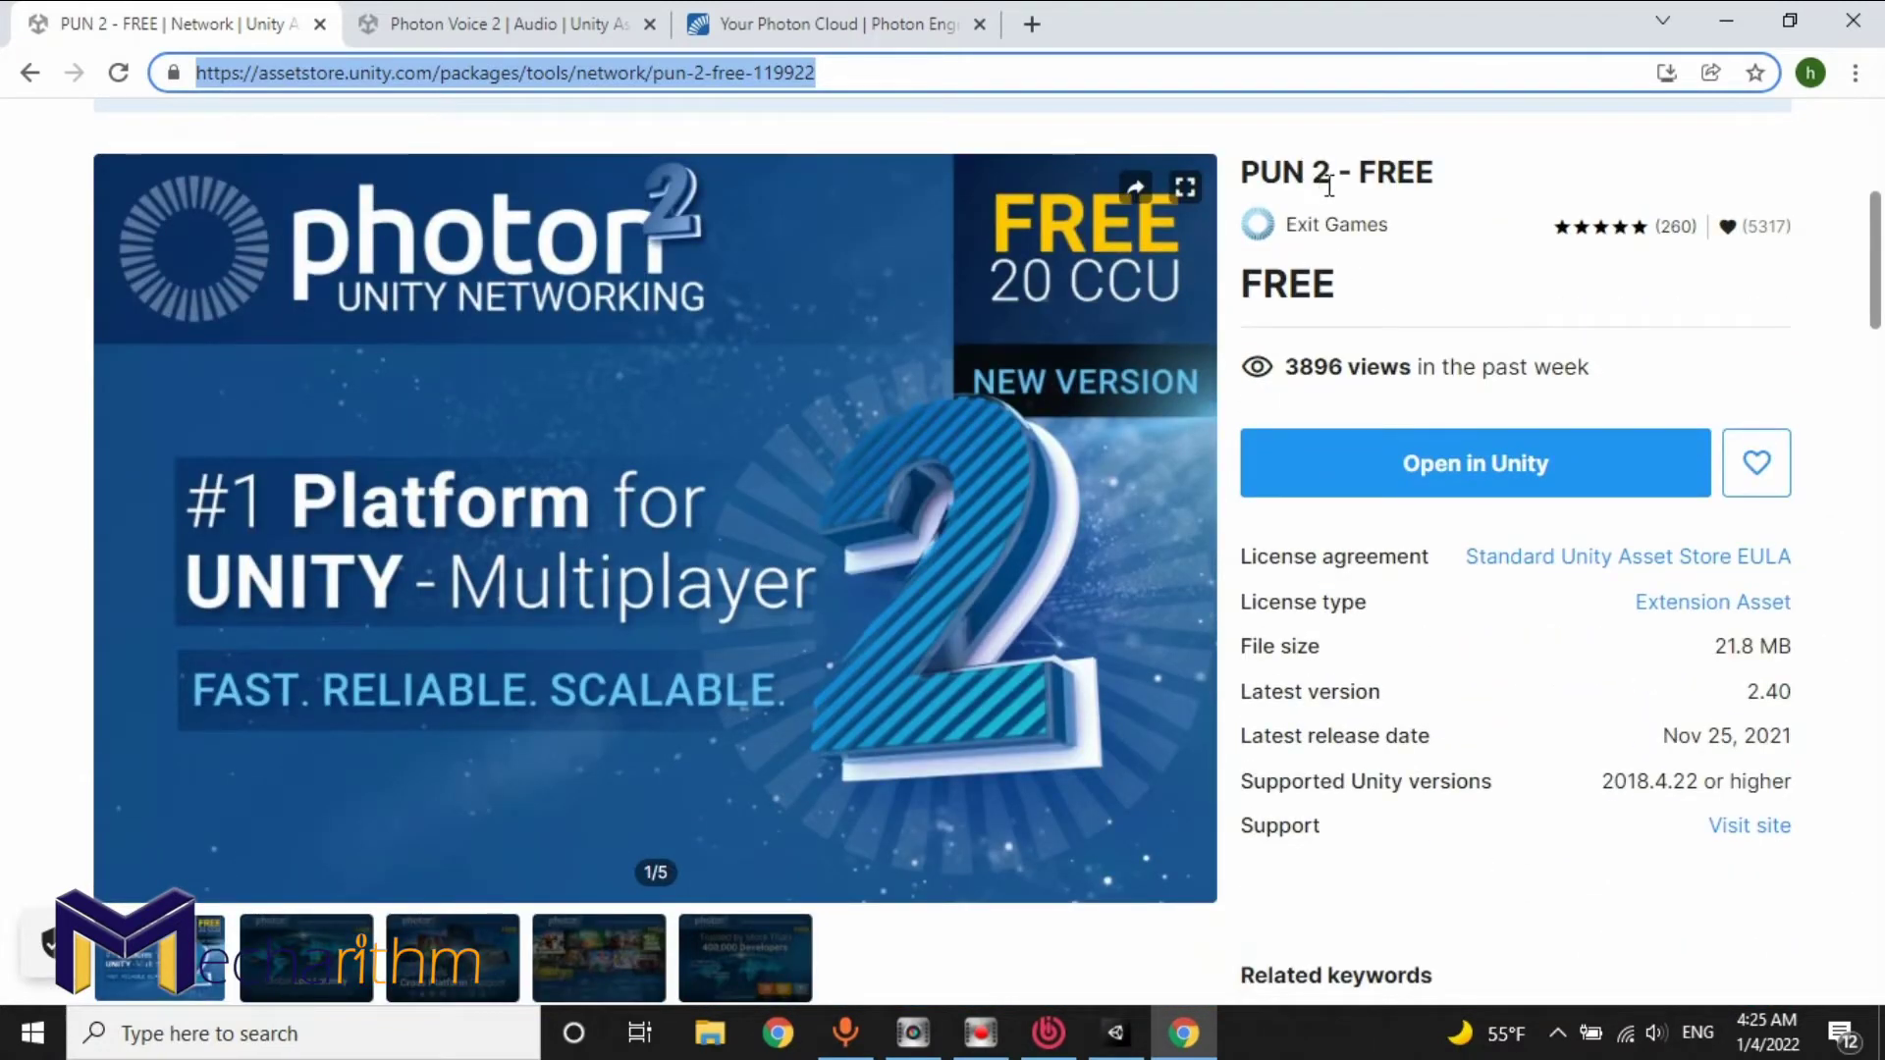
drag(1331, 173, 1235, 180)
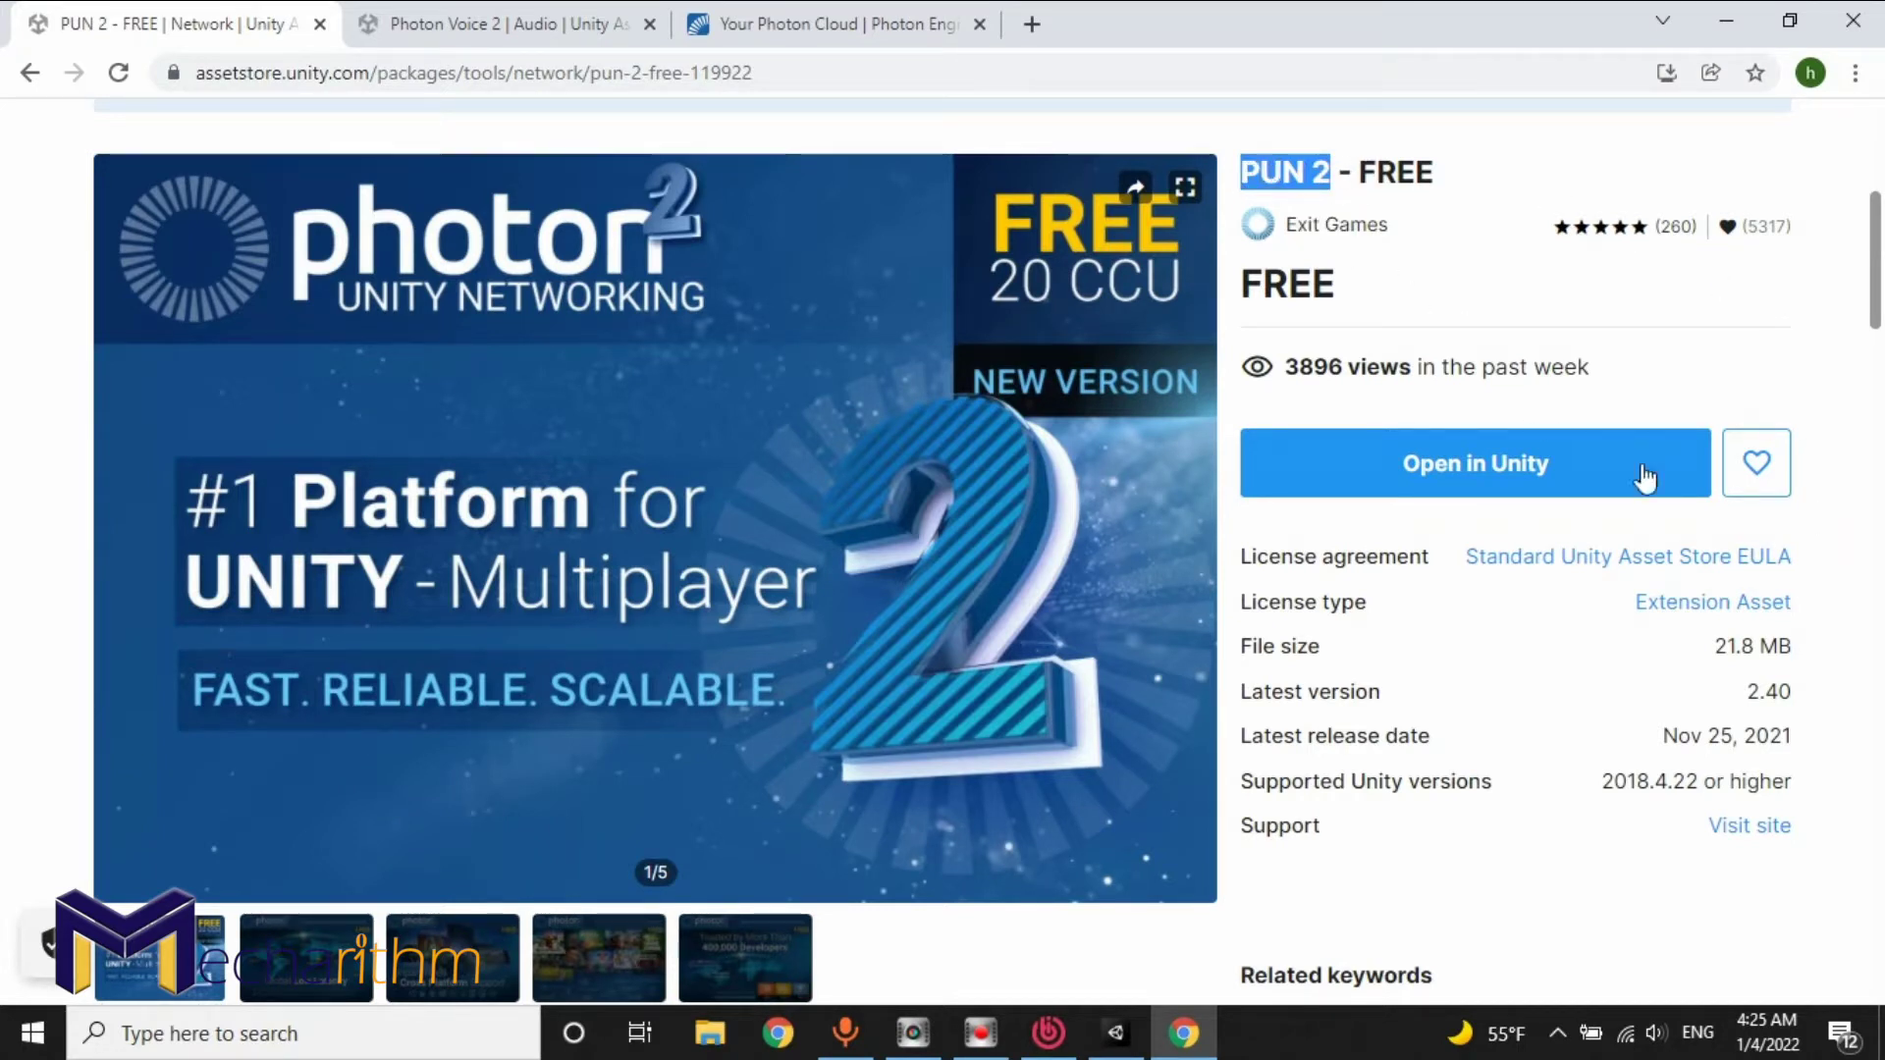
scroll(1883, 504, down, 1)
scroll(1883, 505, down, 1)
scroll(1859, 533, down, 1)
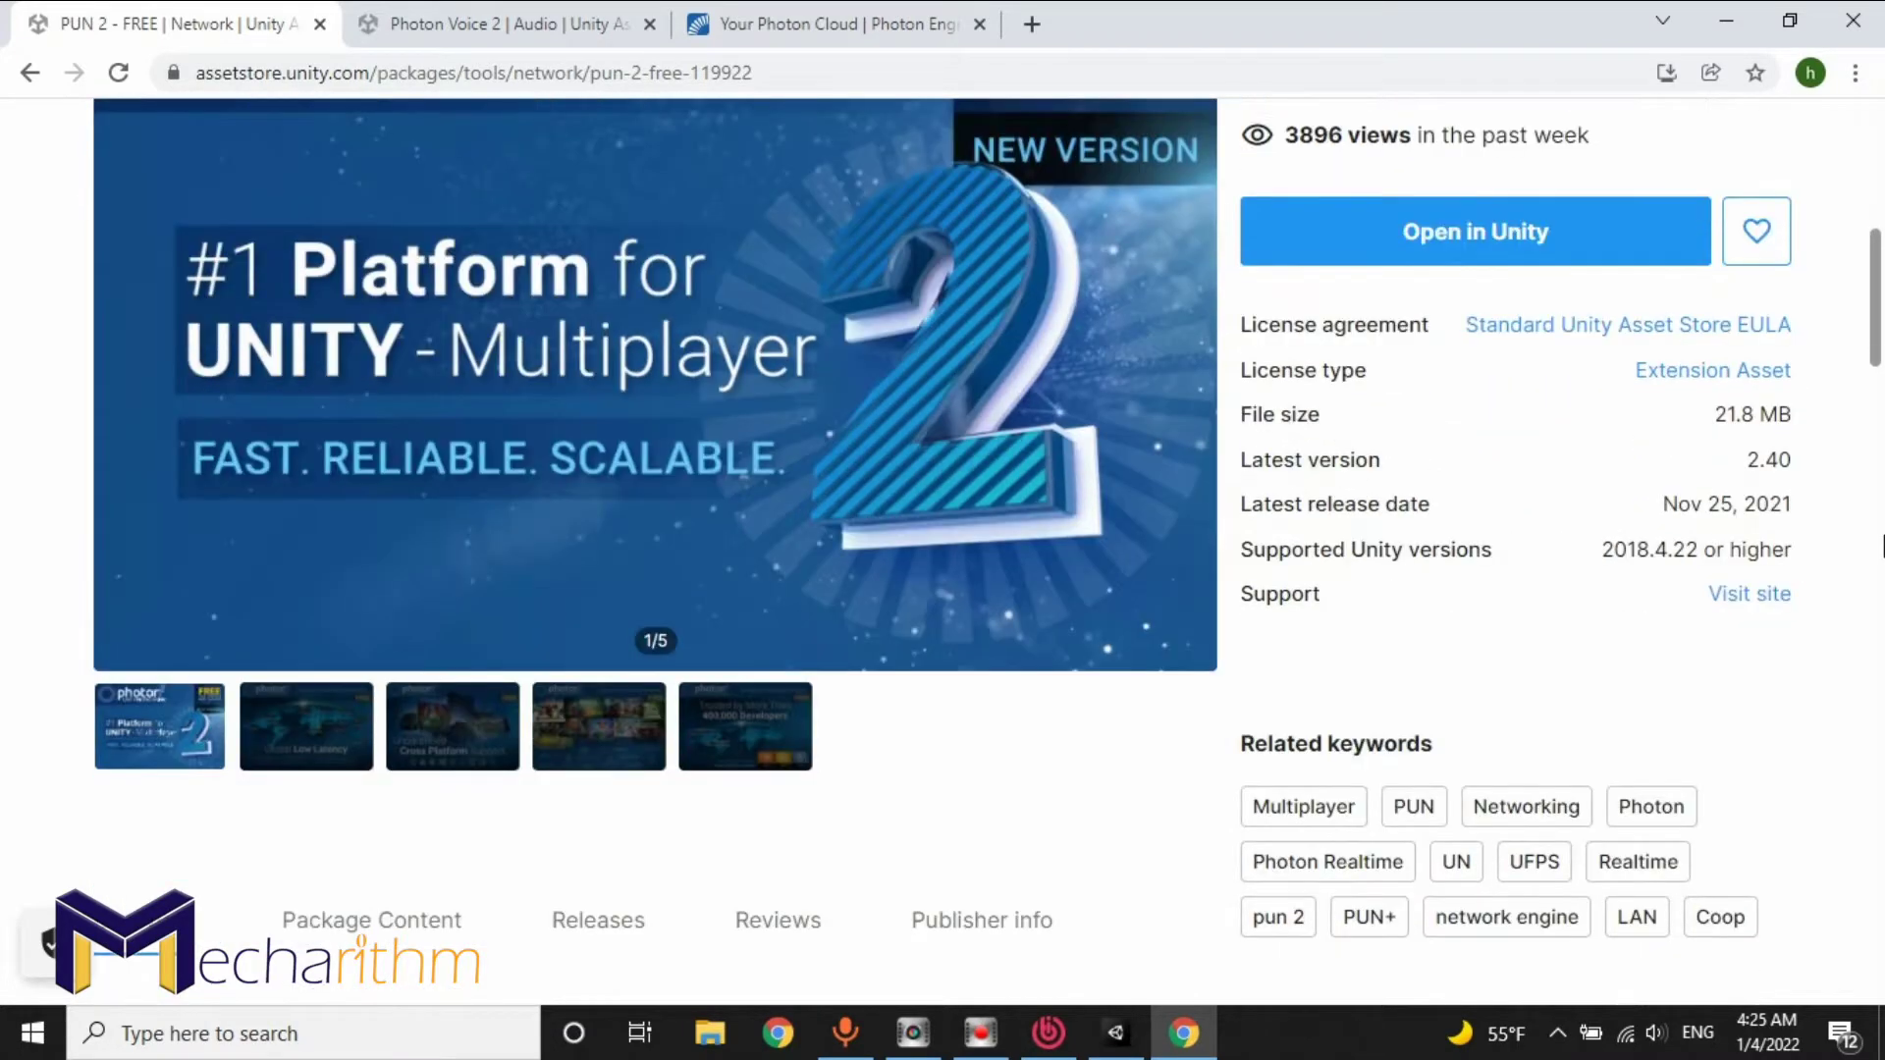
scroll(1810, 455, down, 1)
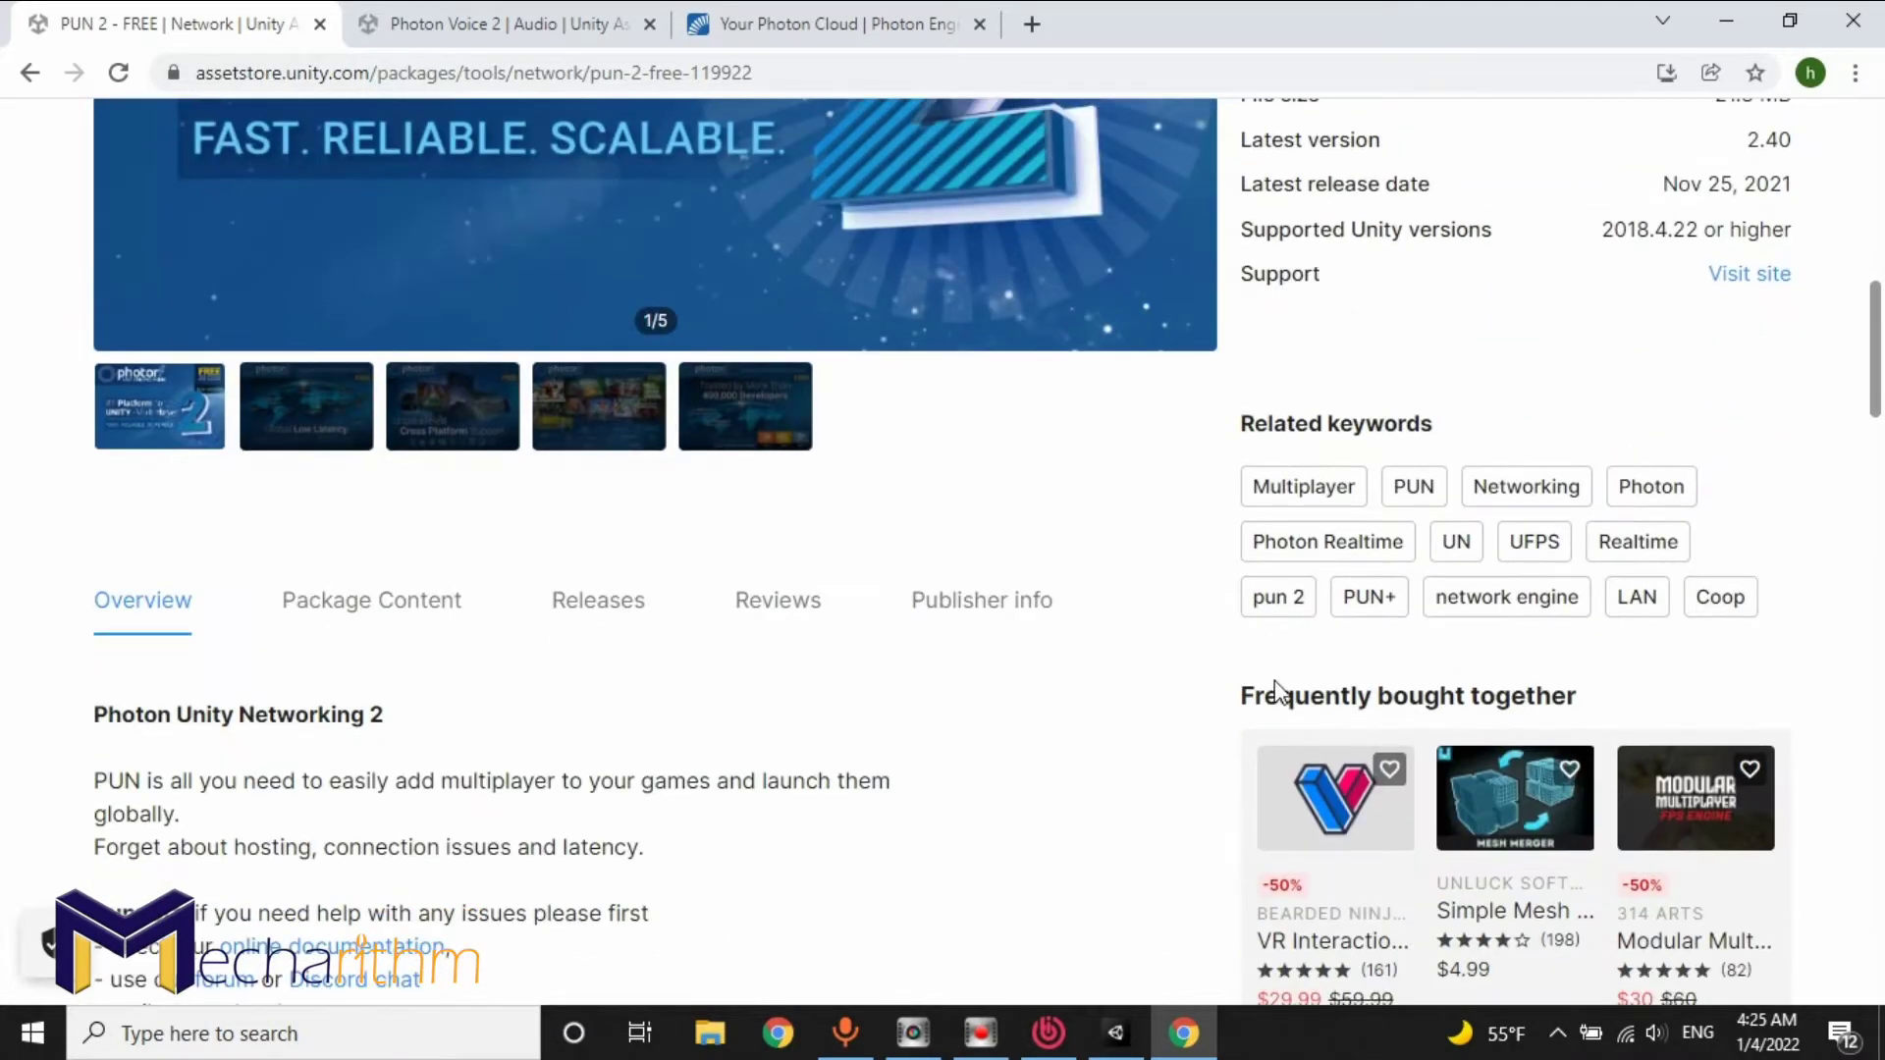
scroll(1809, 455, down, 1)
scroll(1084, 740, up, 4)
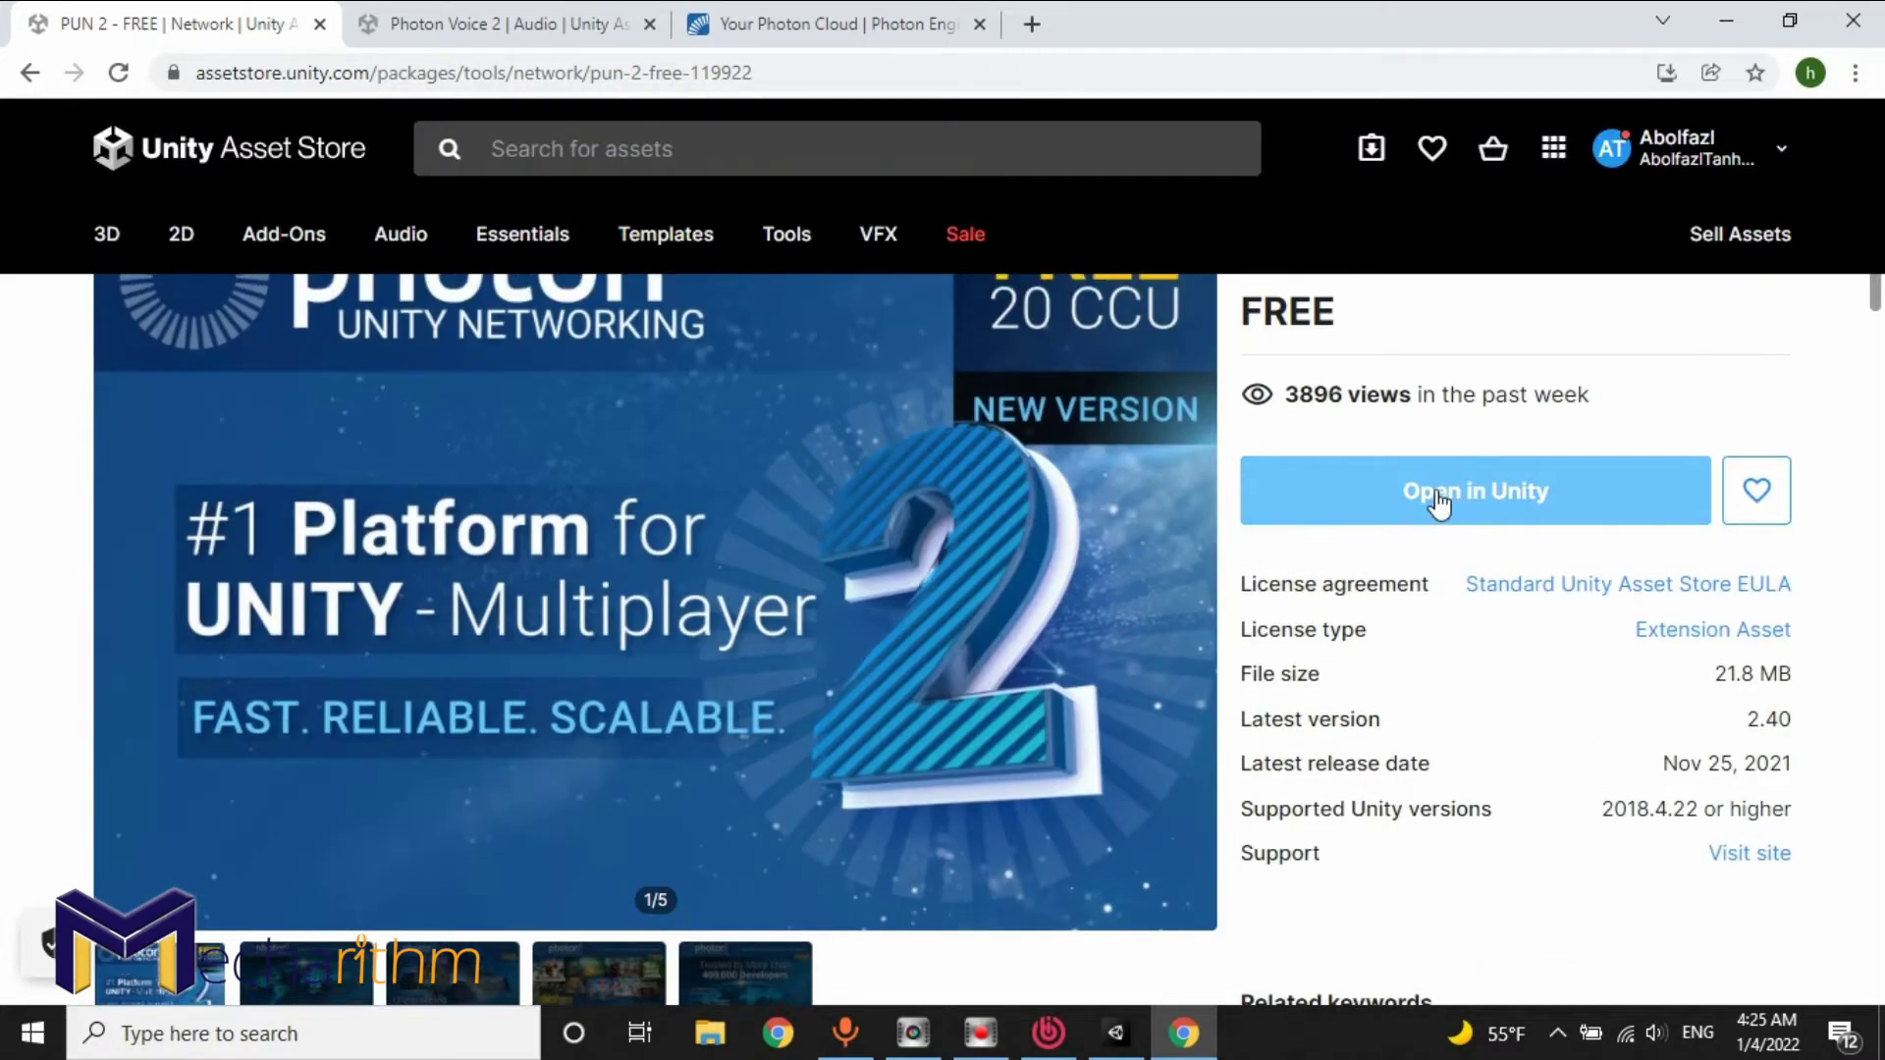
click(1115, 1033)
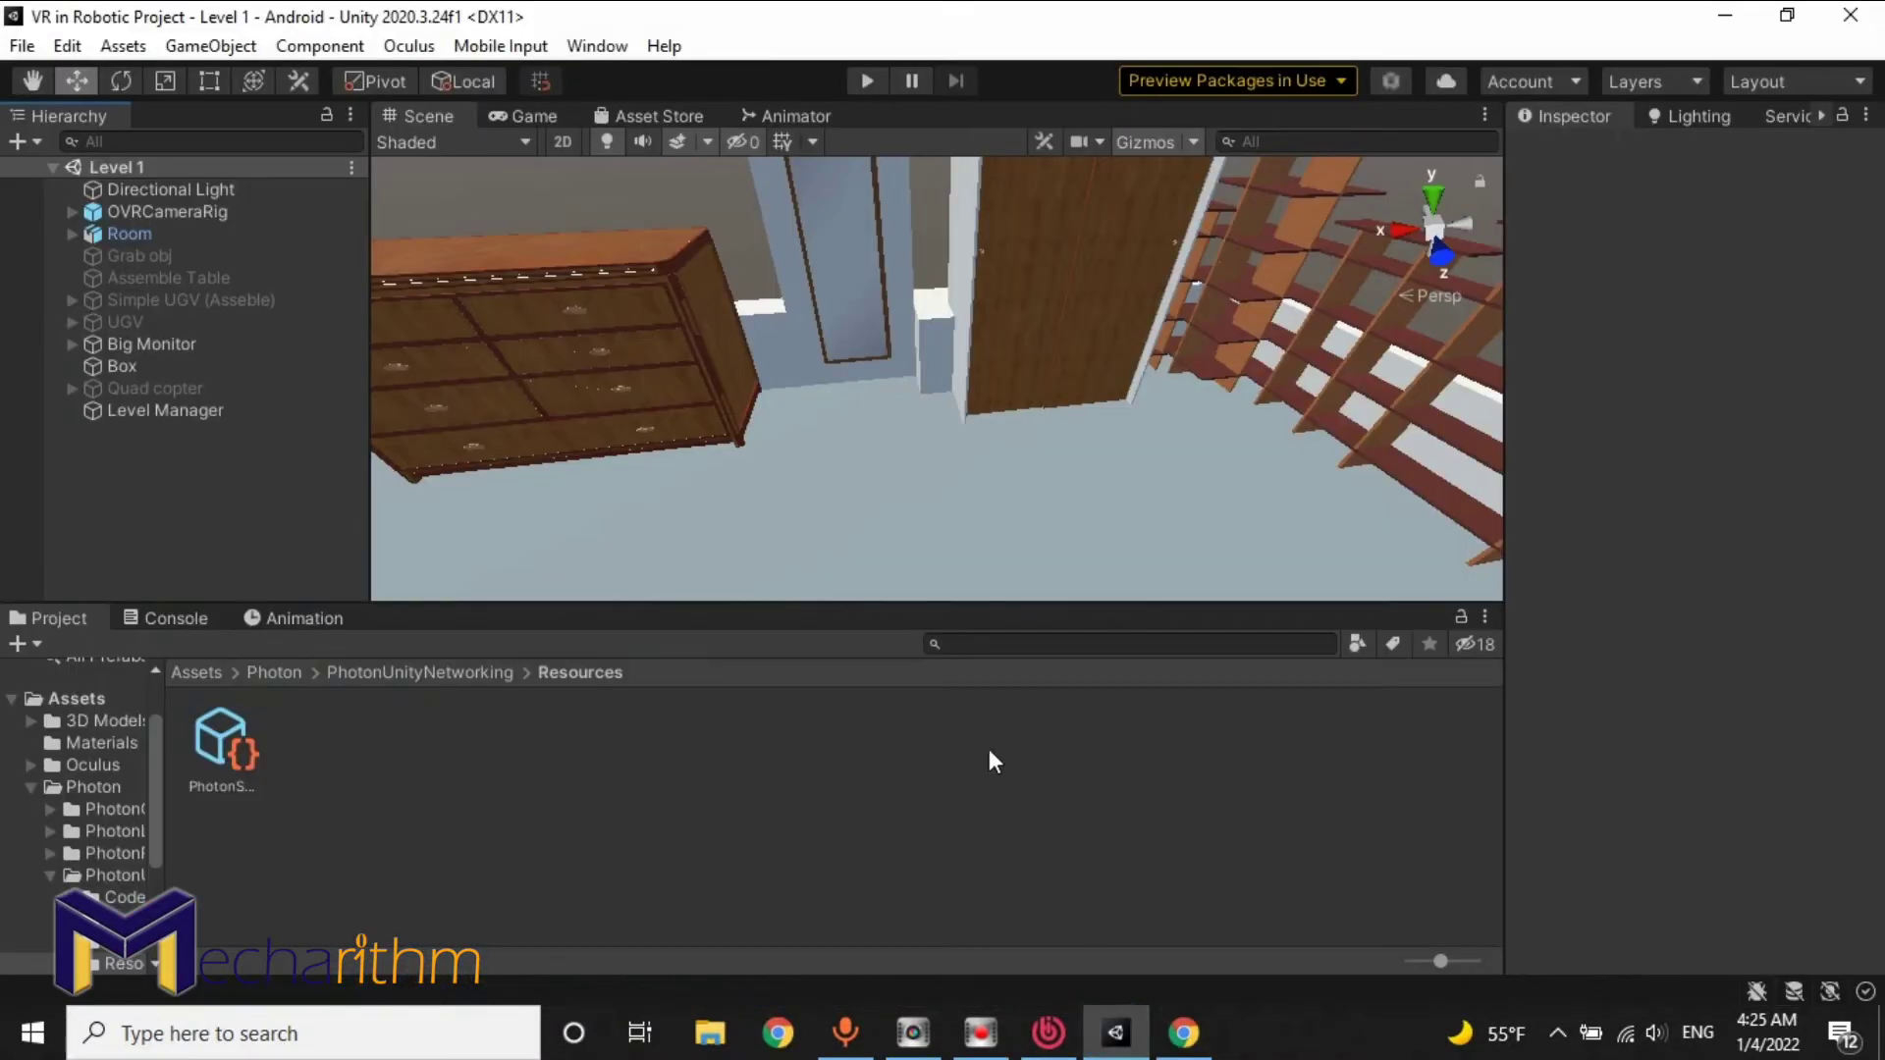
Show PUN 2 - FREE under My Assets in Package Manager, then revisit its store page.
click(597, 45)
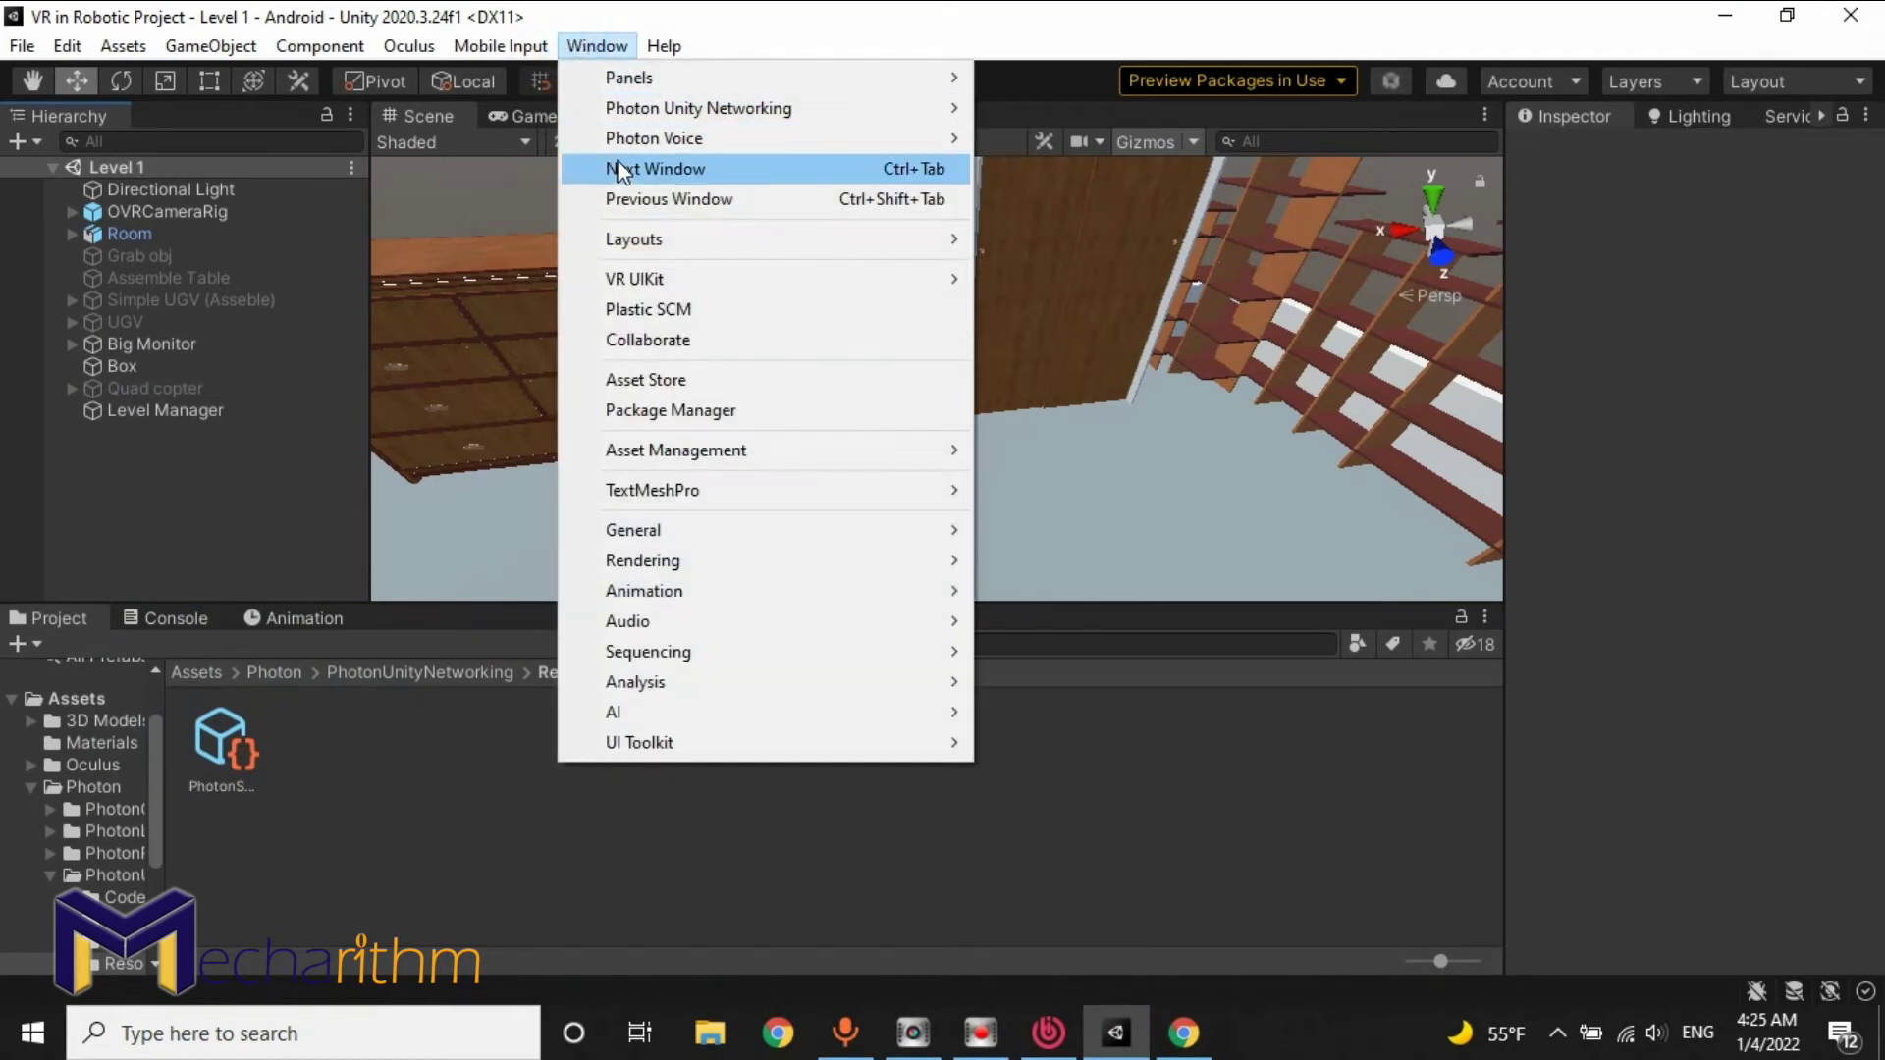
click(670, 412)
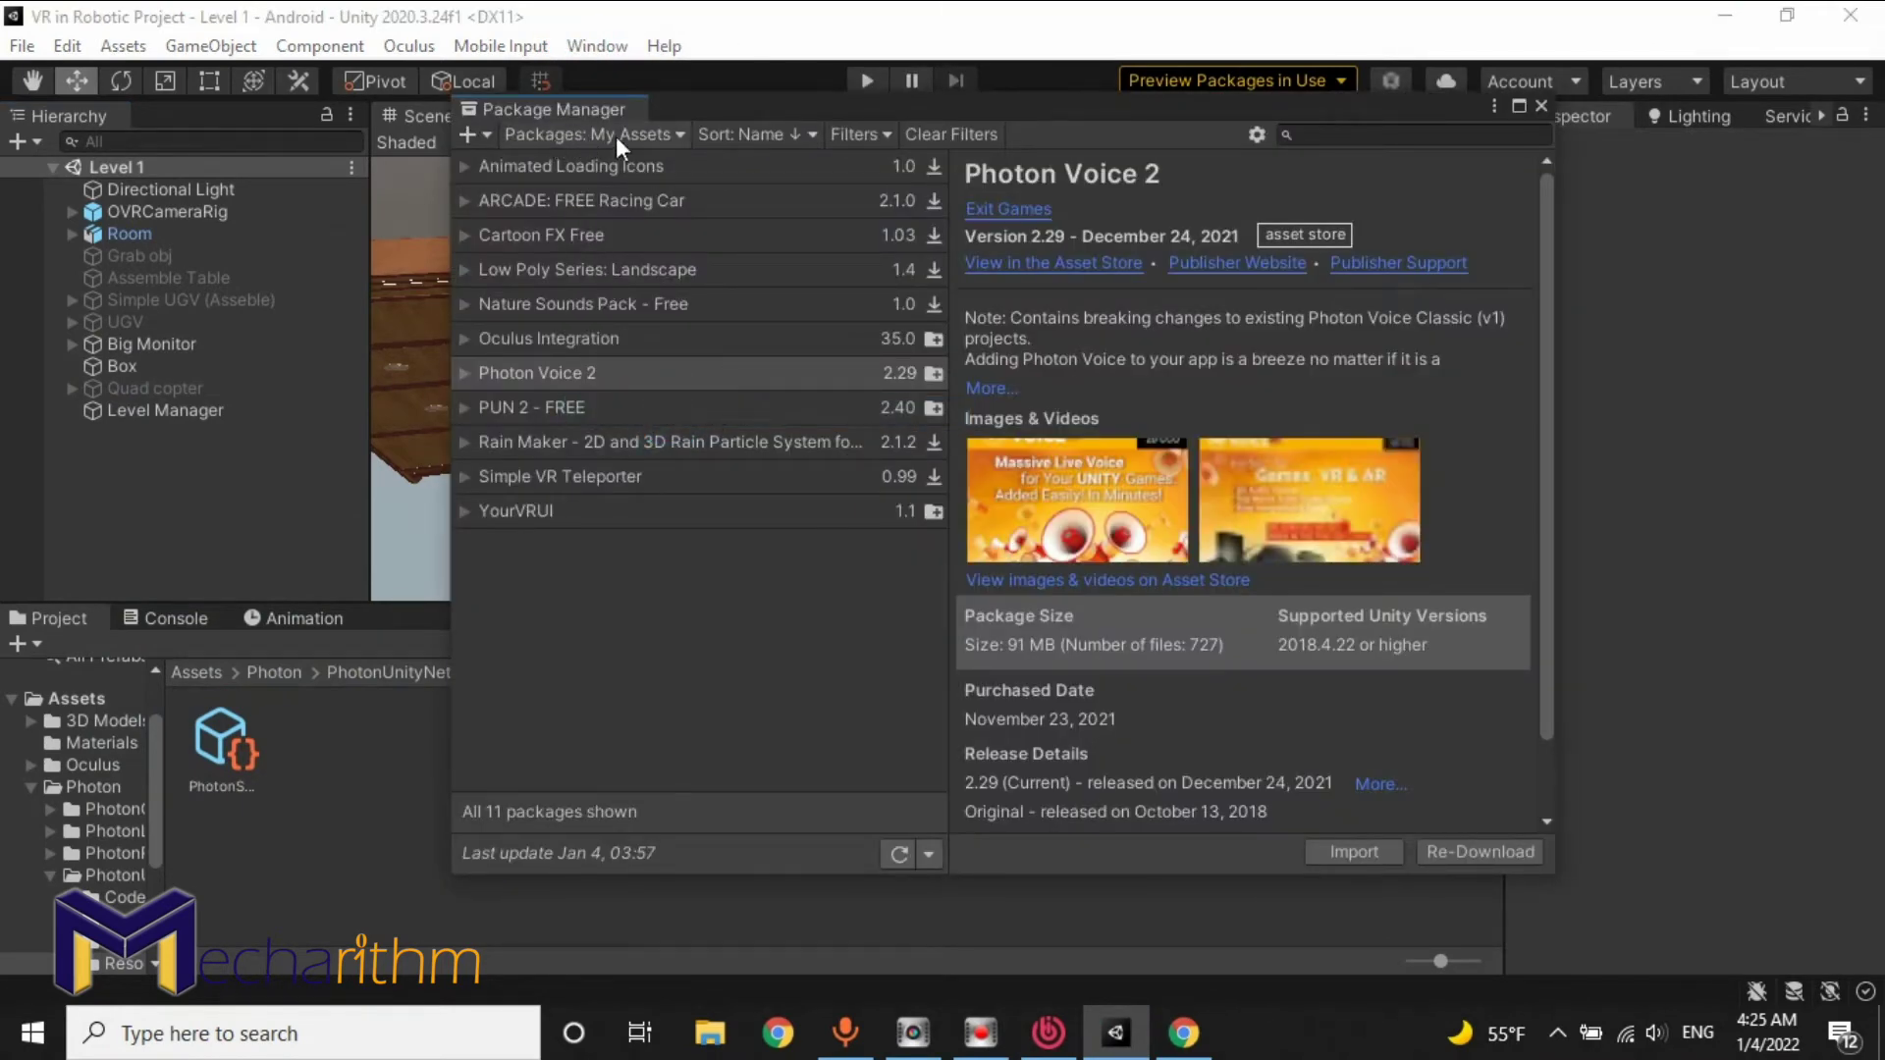
click(538, 403)
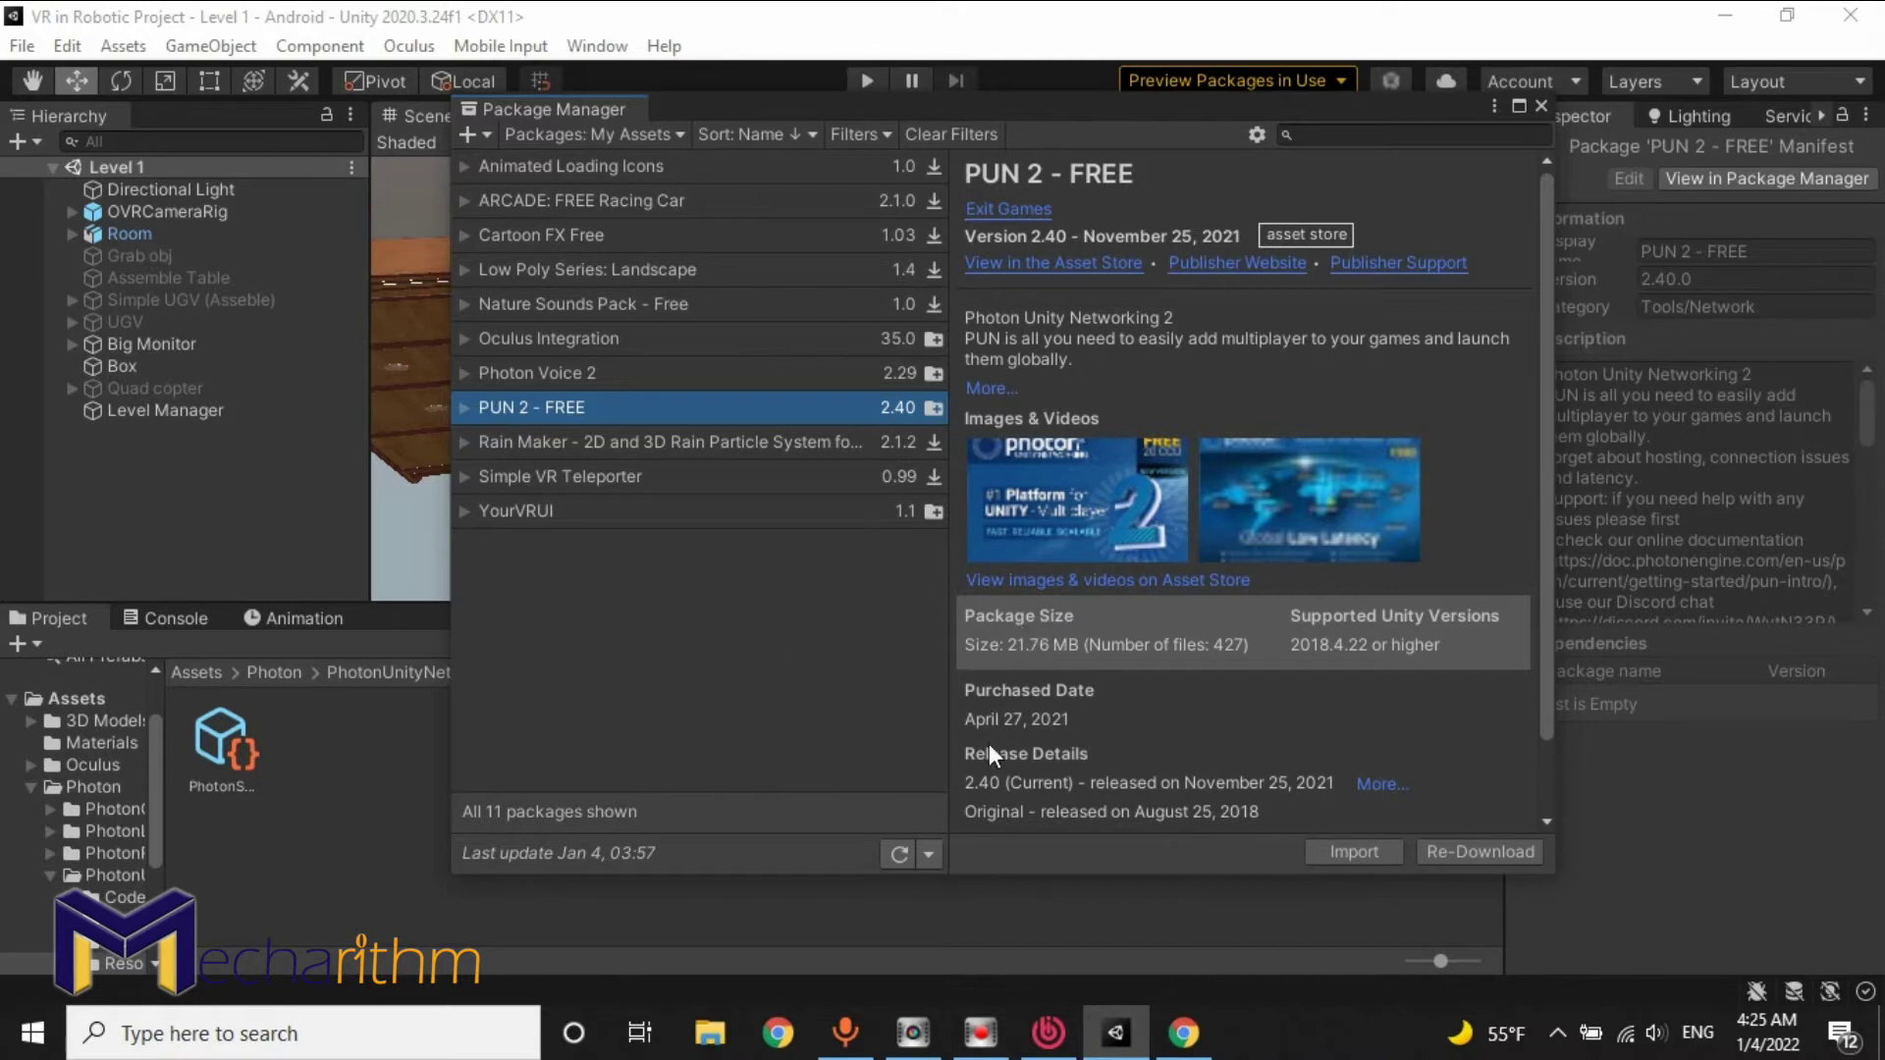
click(1183, 1033)
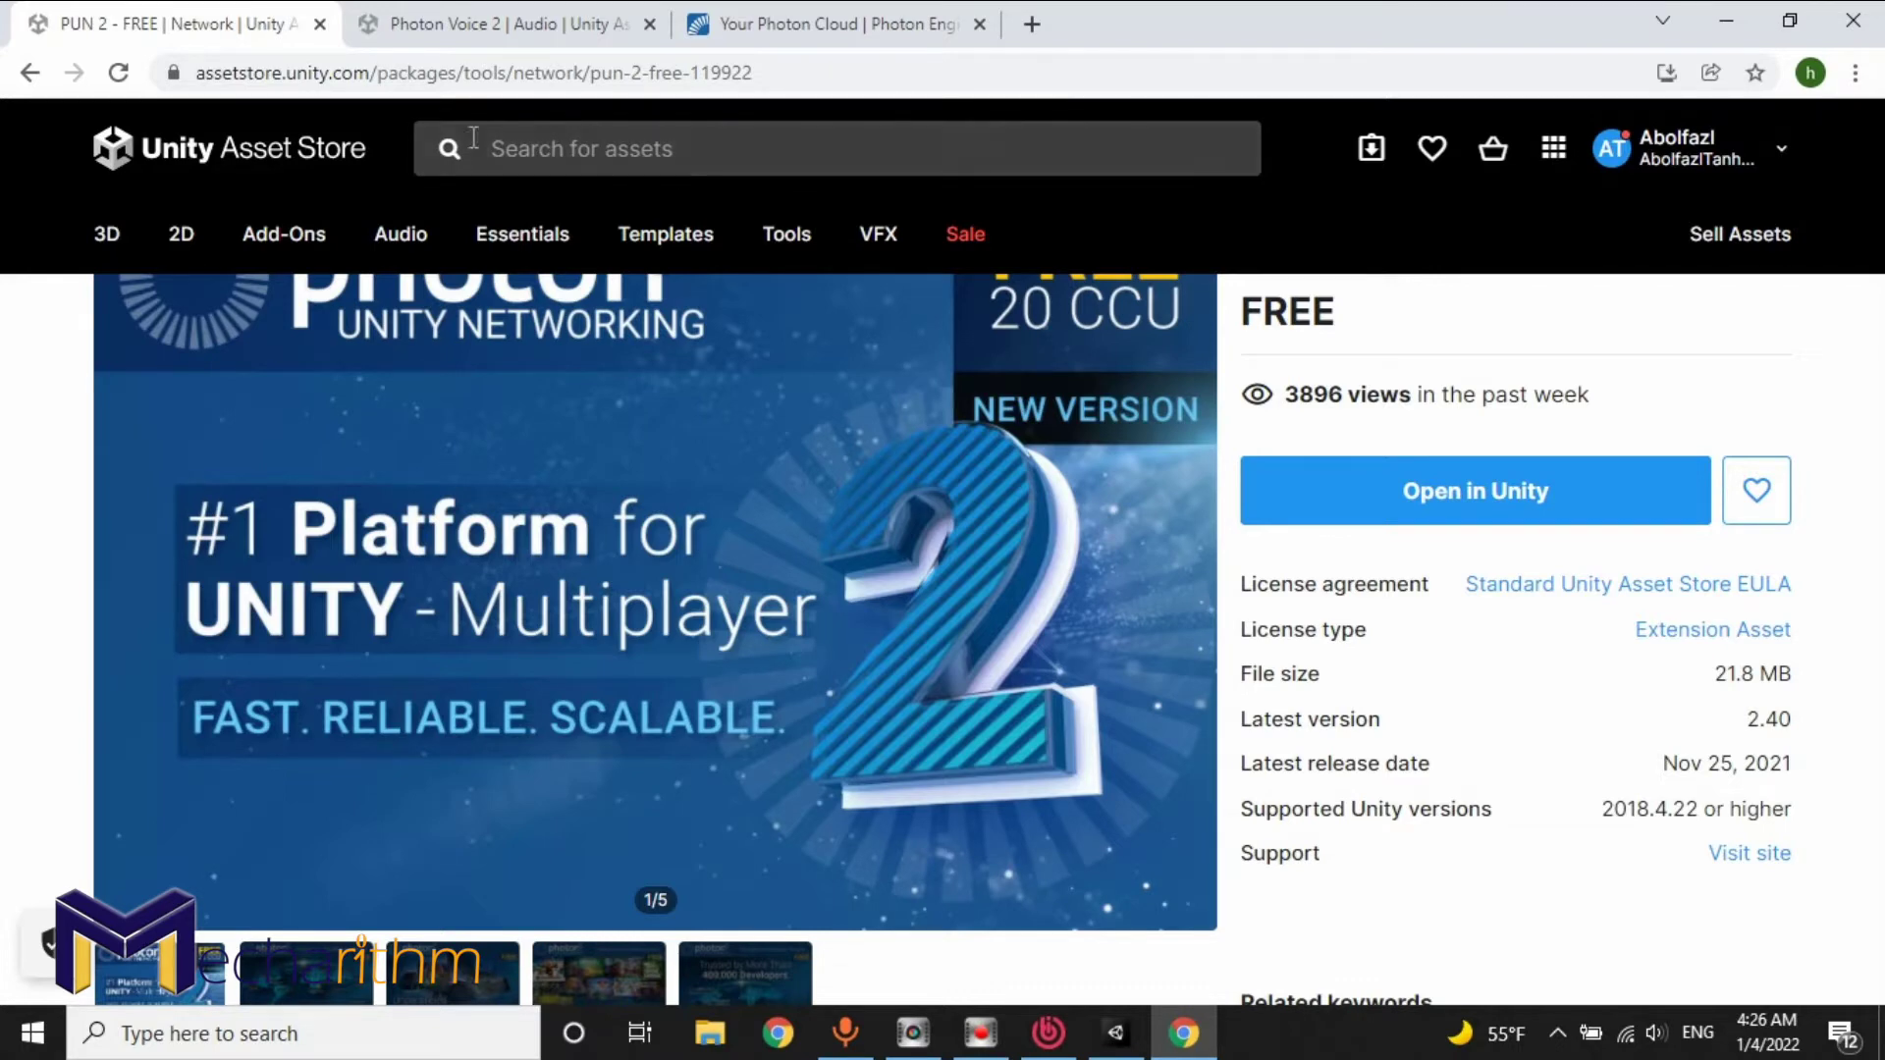
Dismiss the New Year sale banner and compare the Photon Voice 2 and PUN 2 store pages.
click(465, 27)
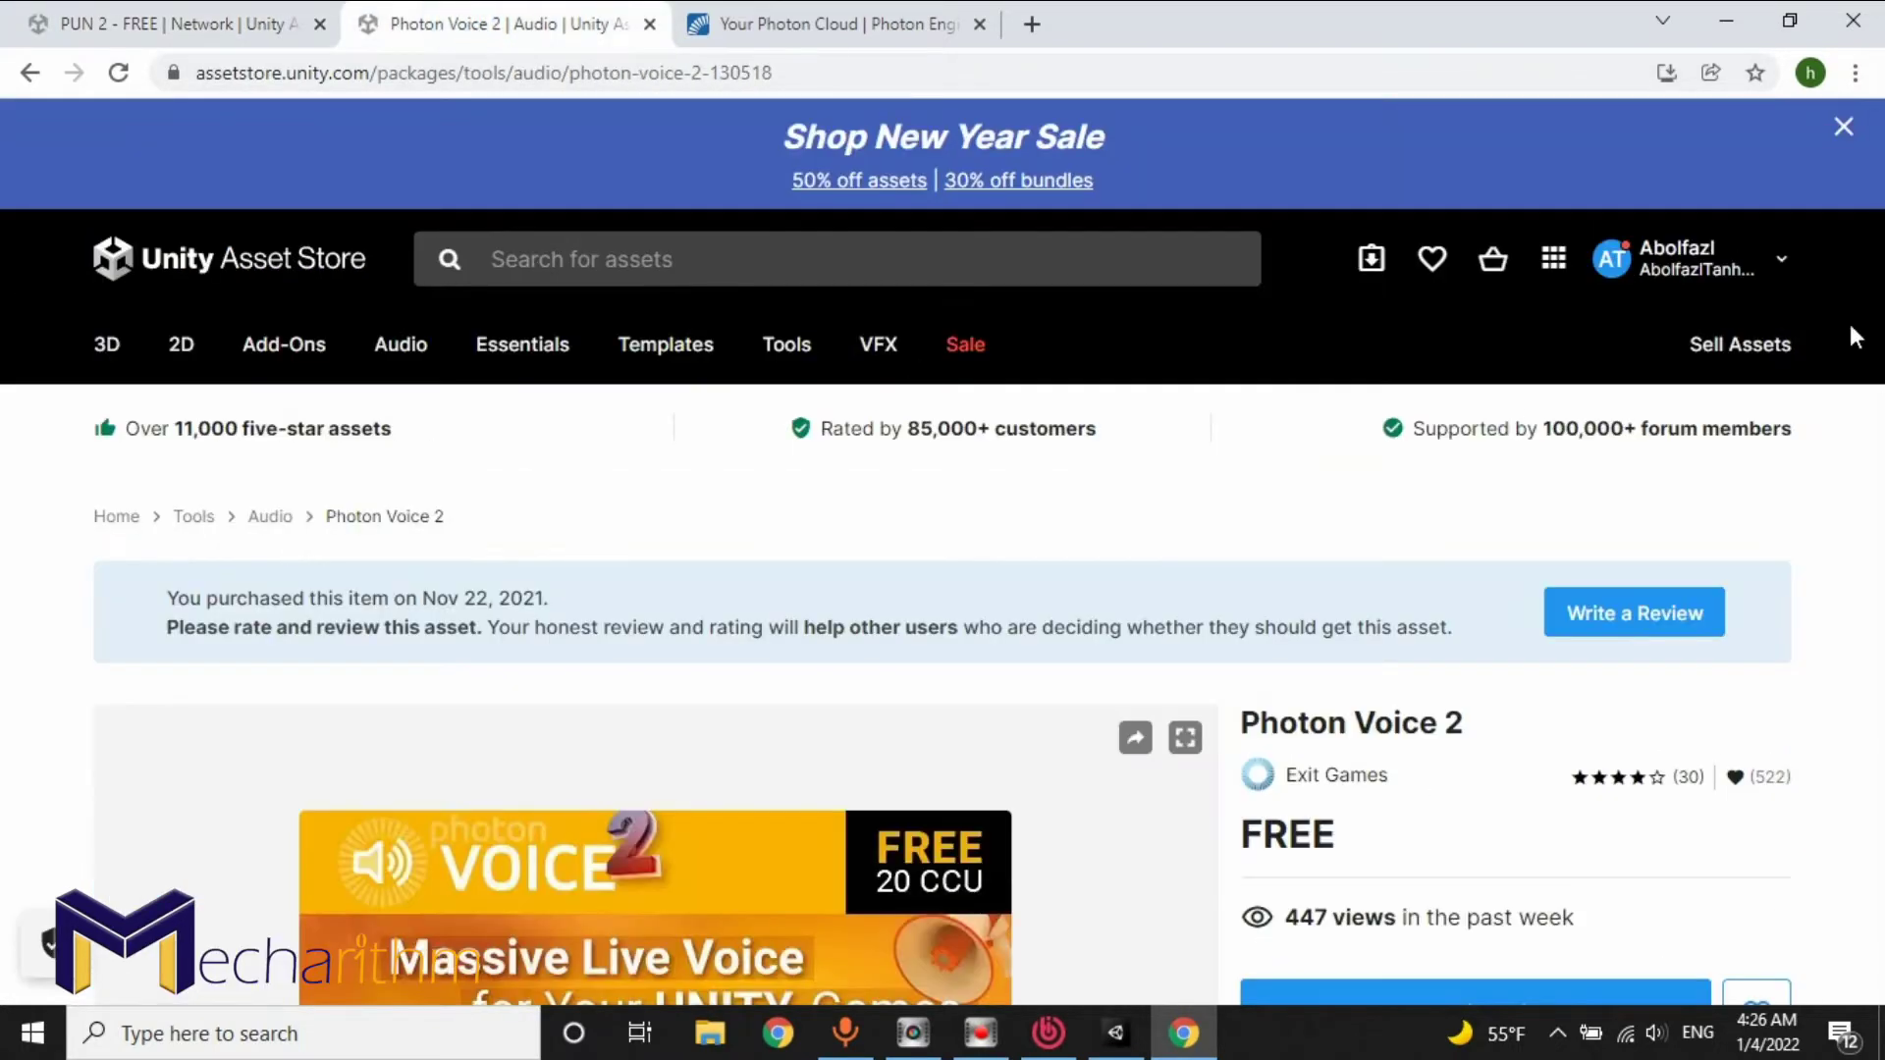
click(1841, 128)
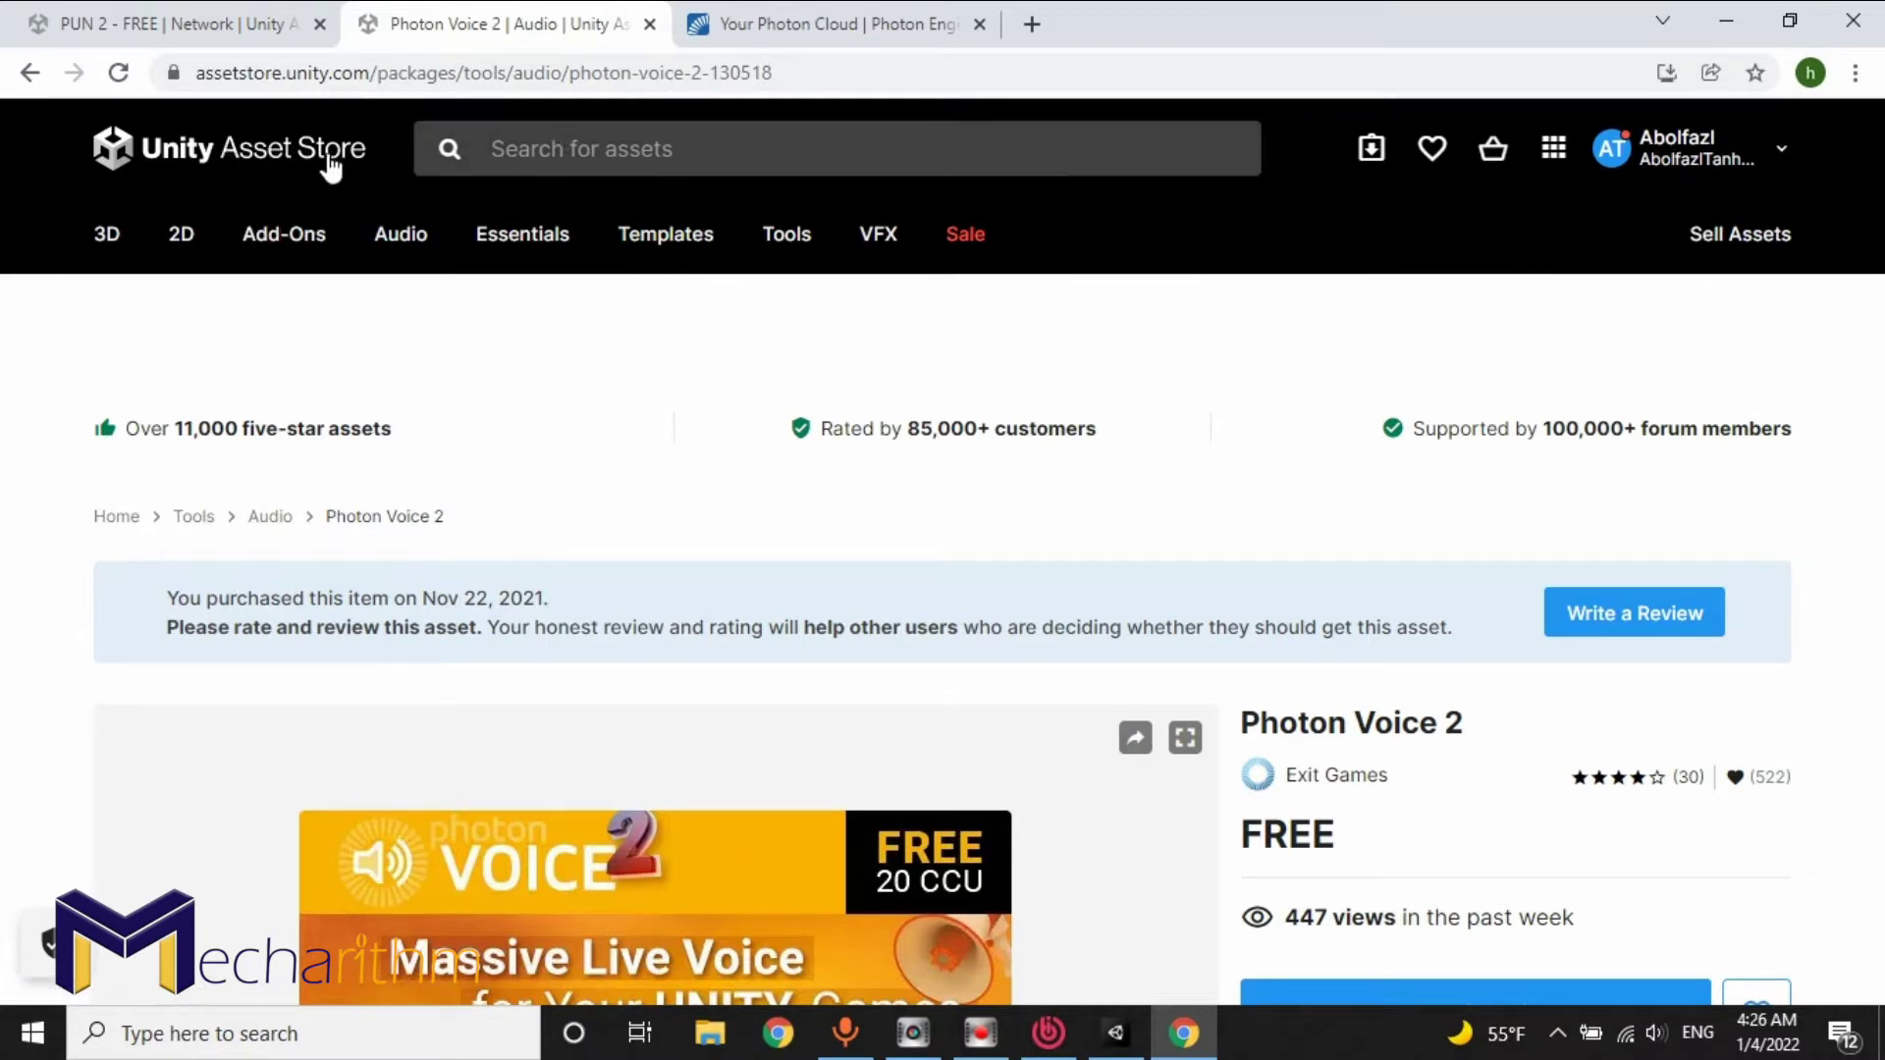
scroll(1473, 634, down, 2)
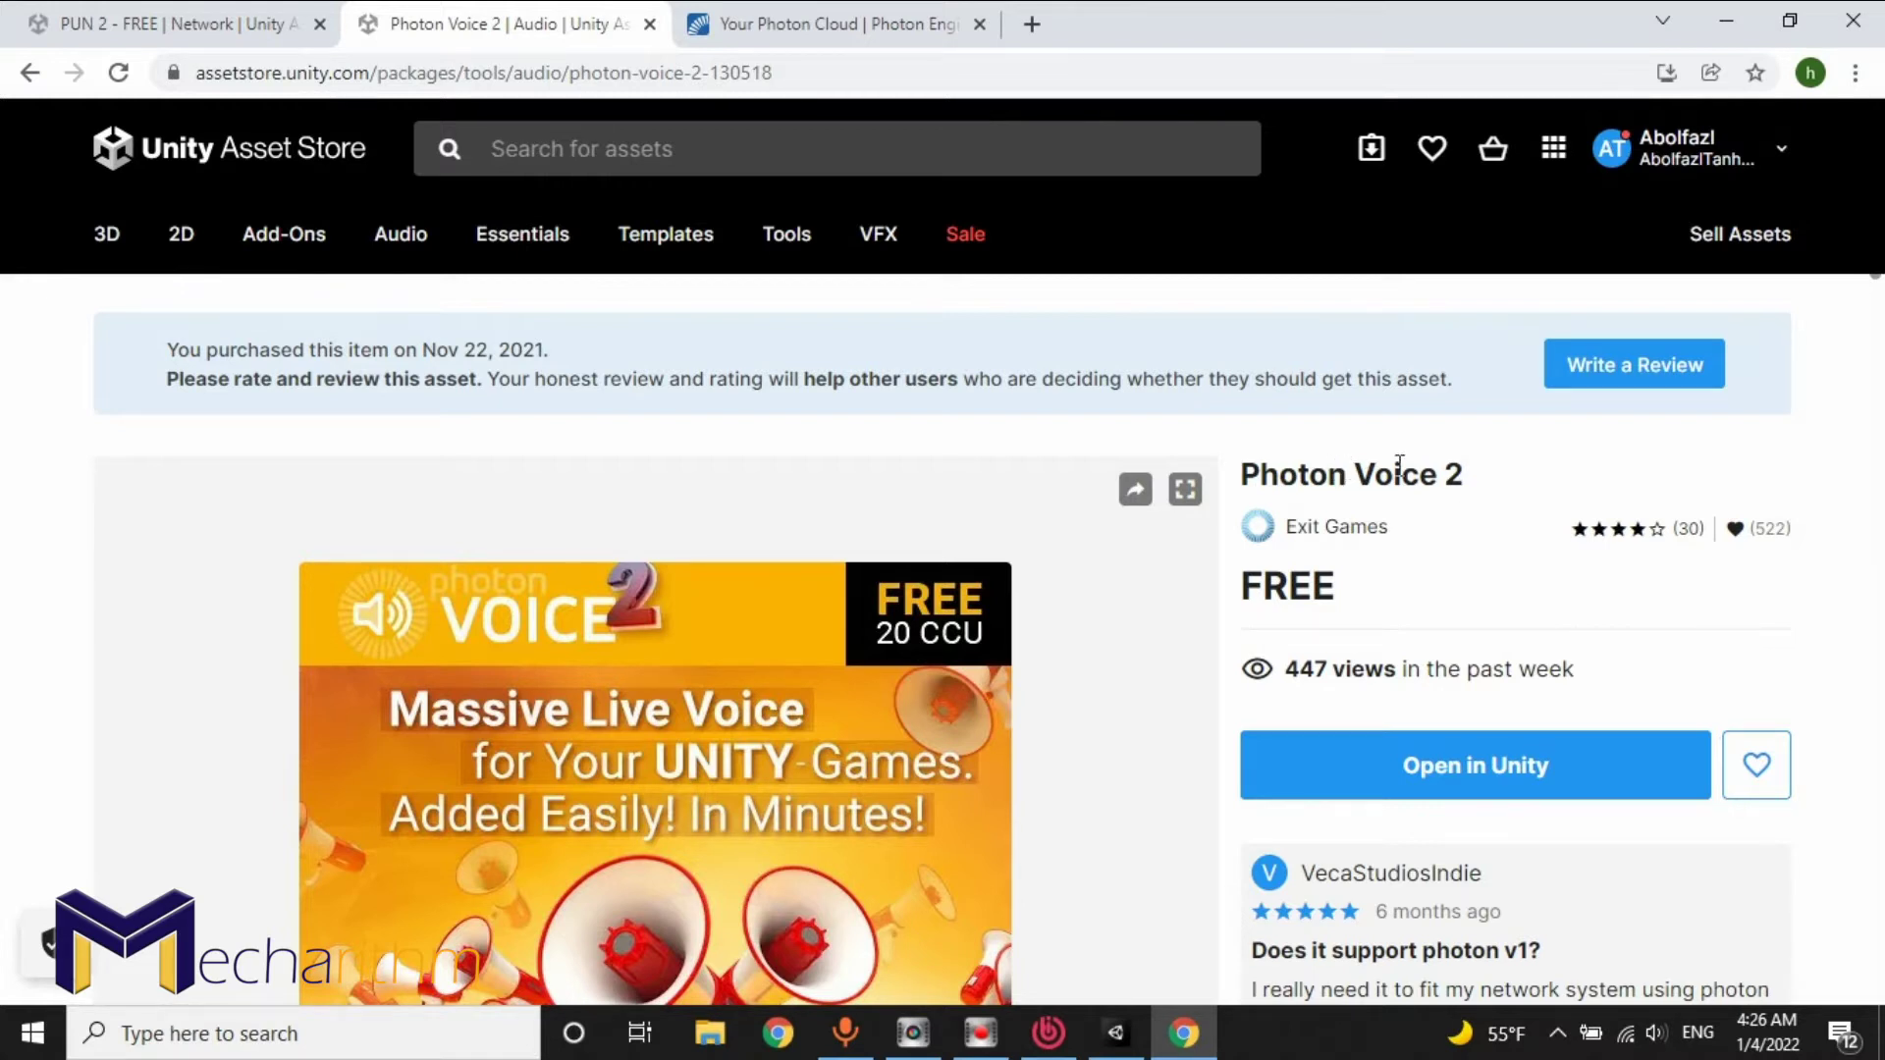
drag(1477, 479, 1356, 476)
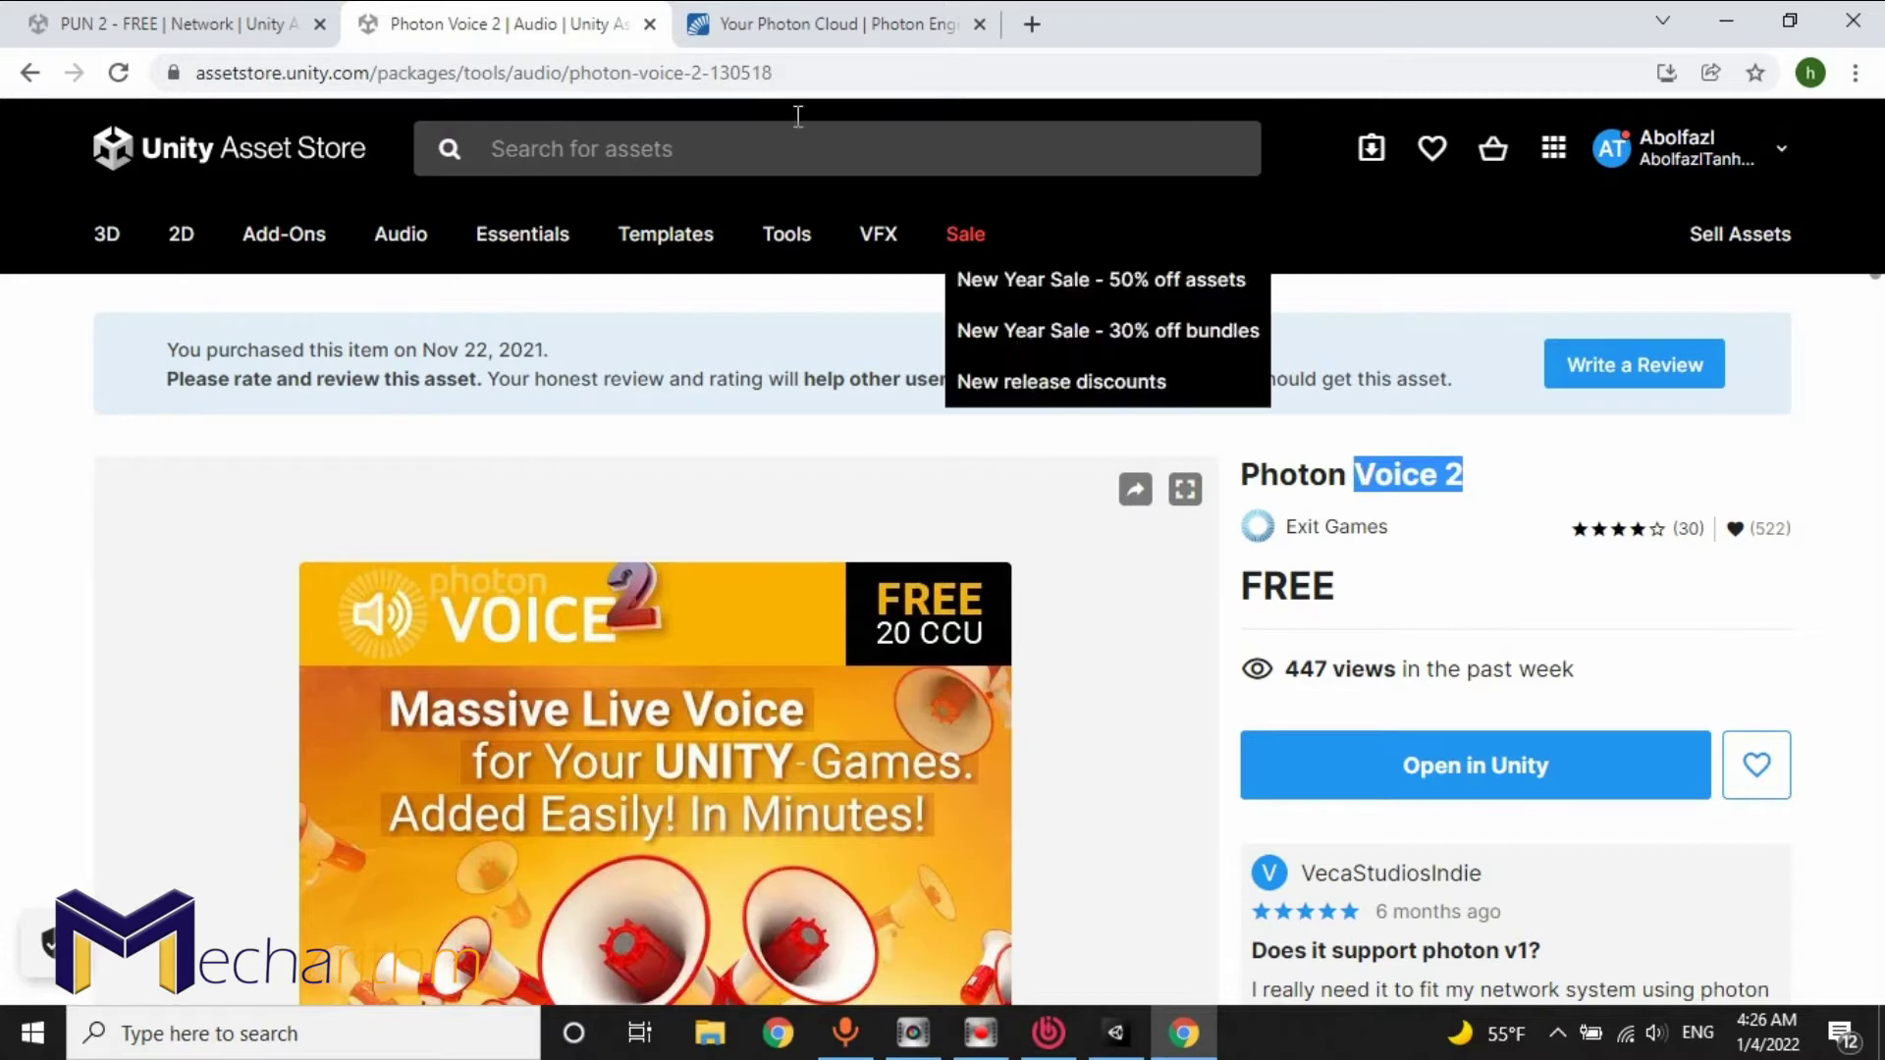
click(177, 24)
scroll(1406, 387, up, 1)
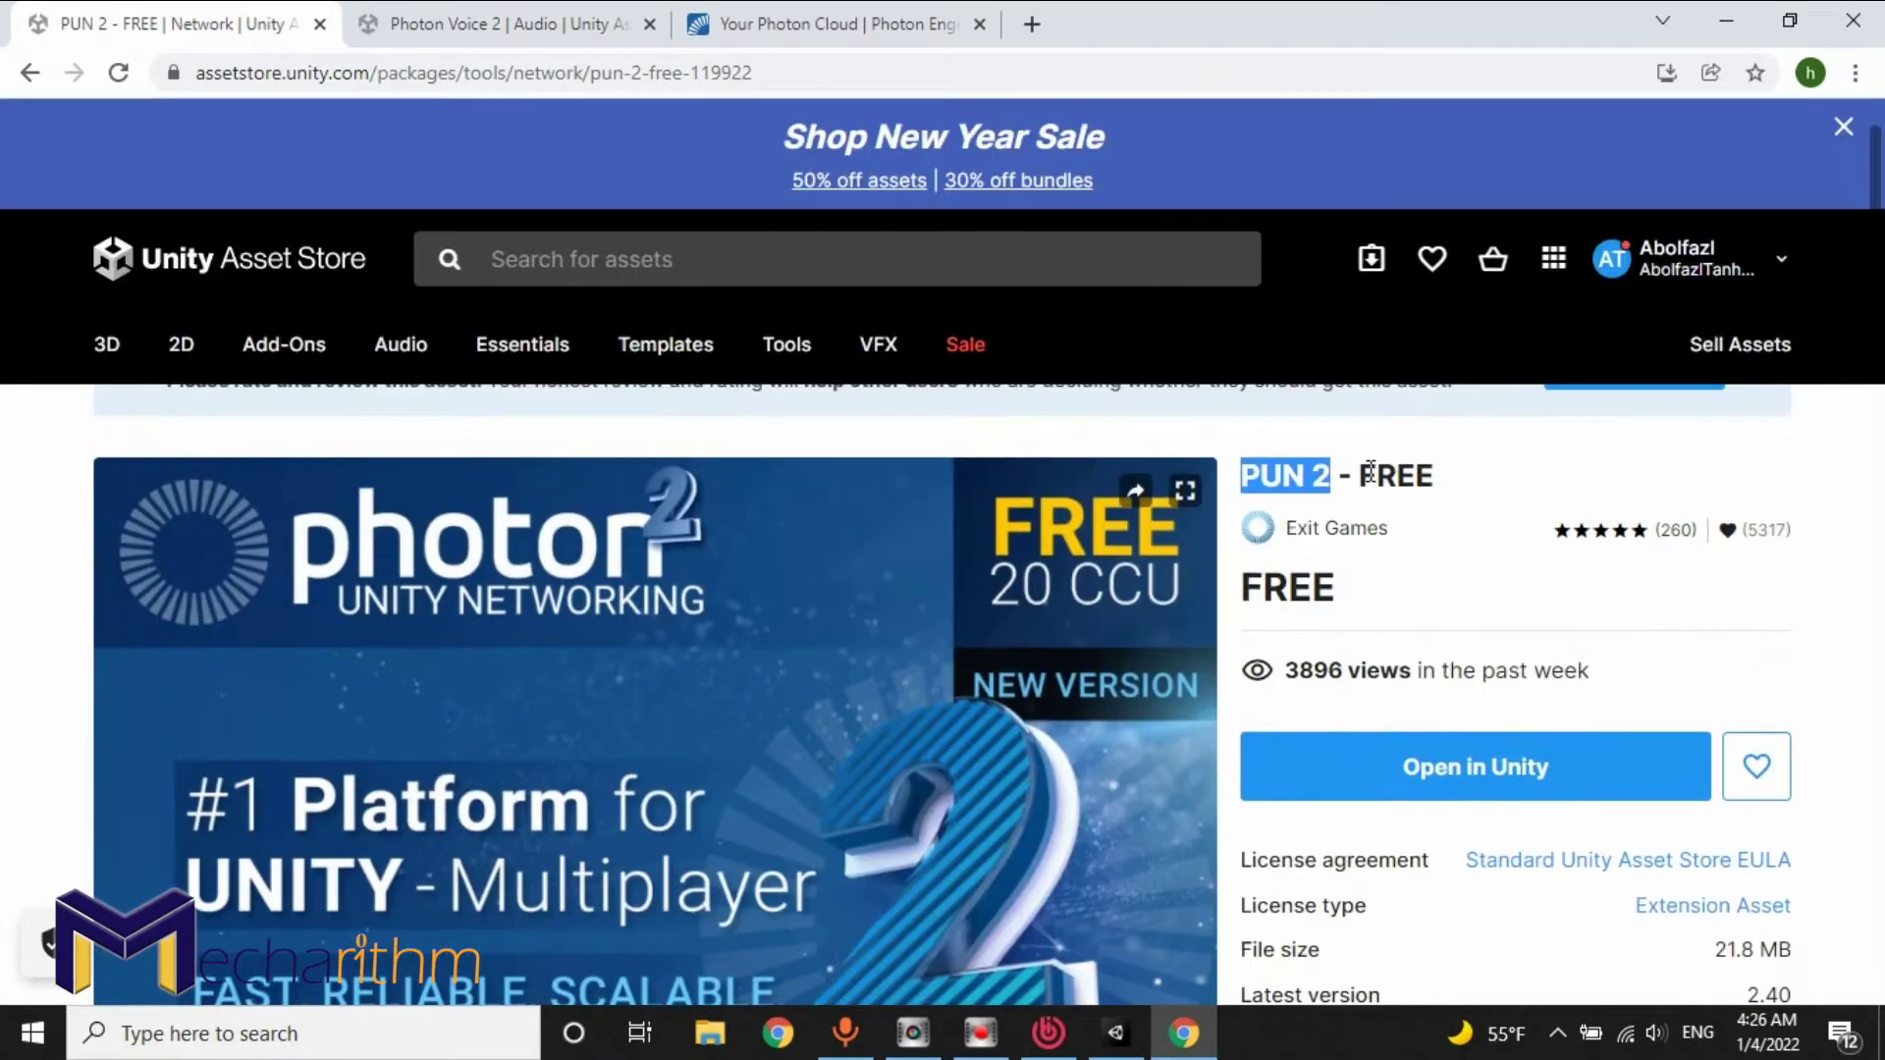
click(508, 20)
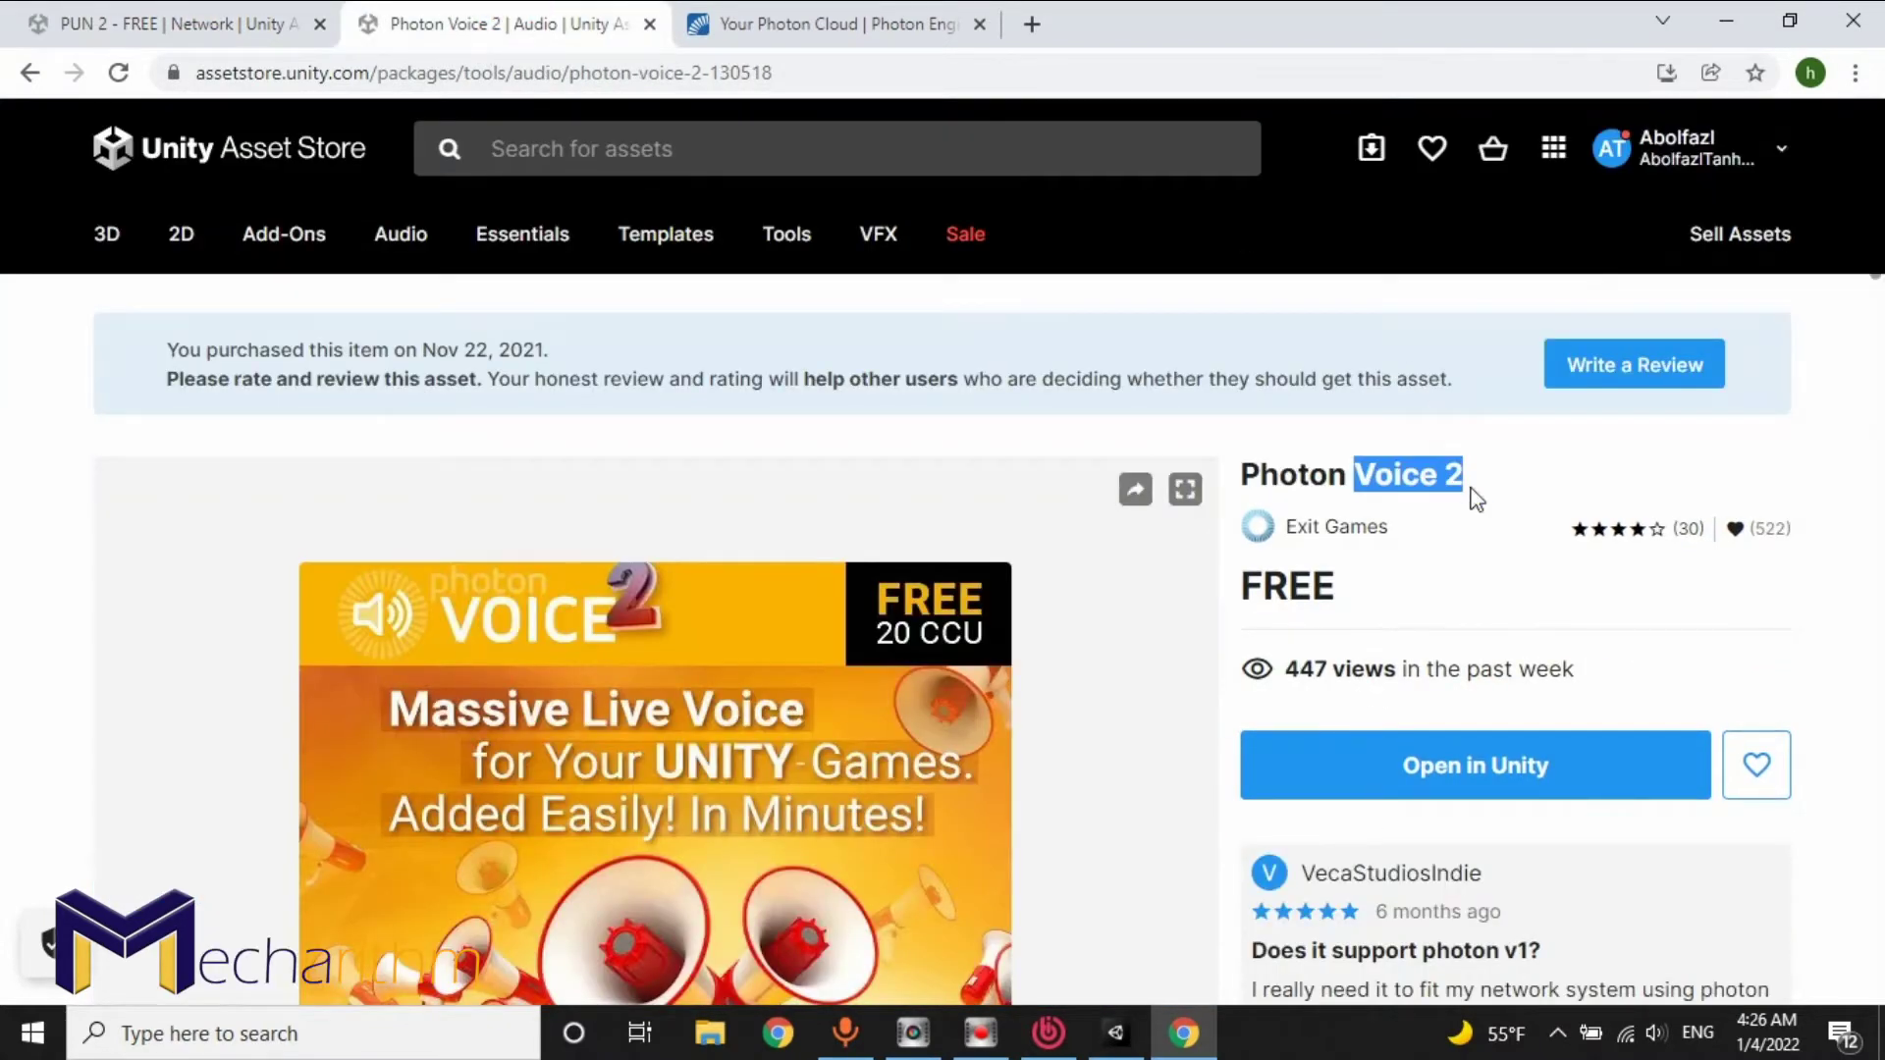
scroll(1635, 560, down, 3)
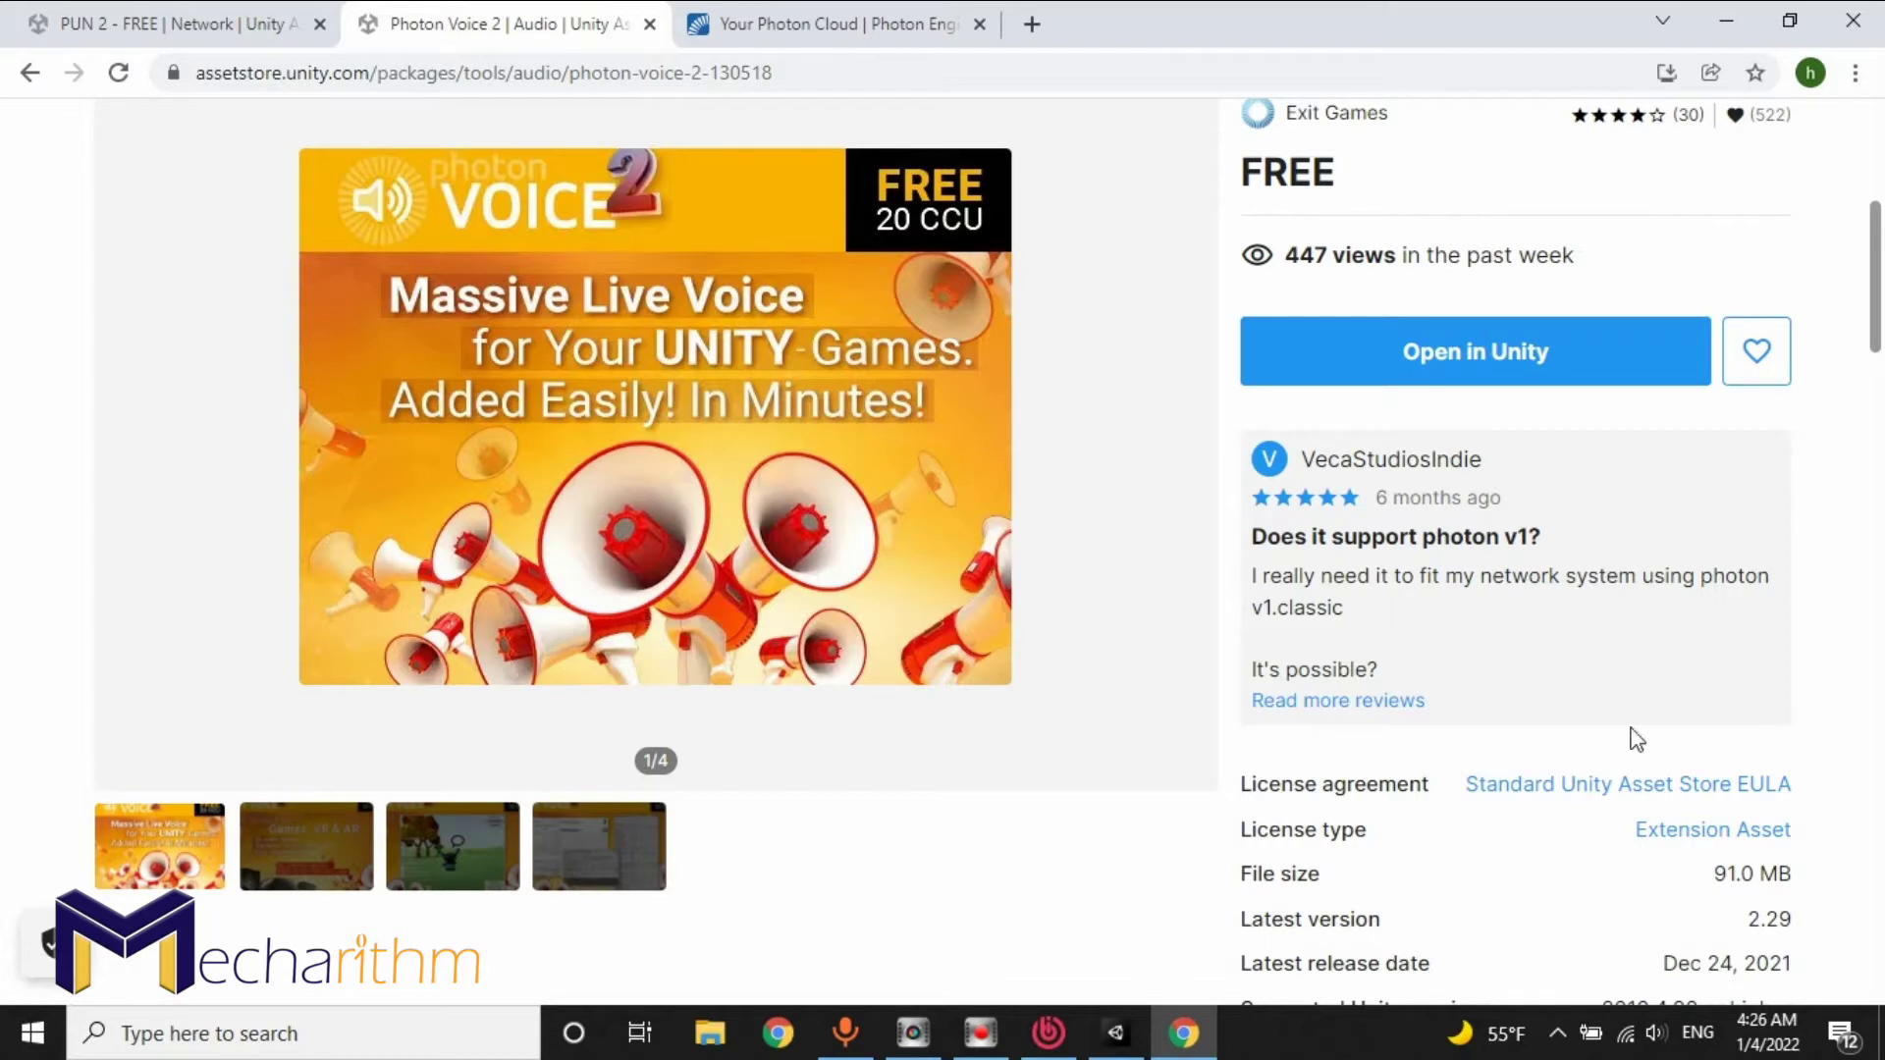
click(1114, 1033)
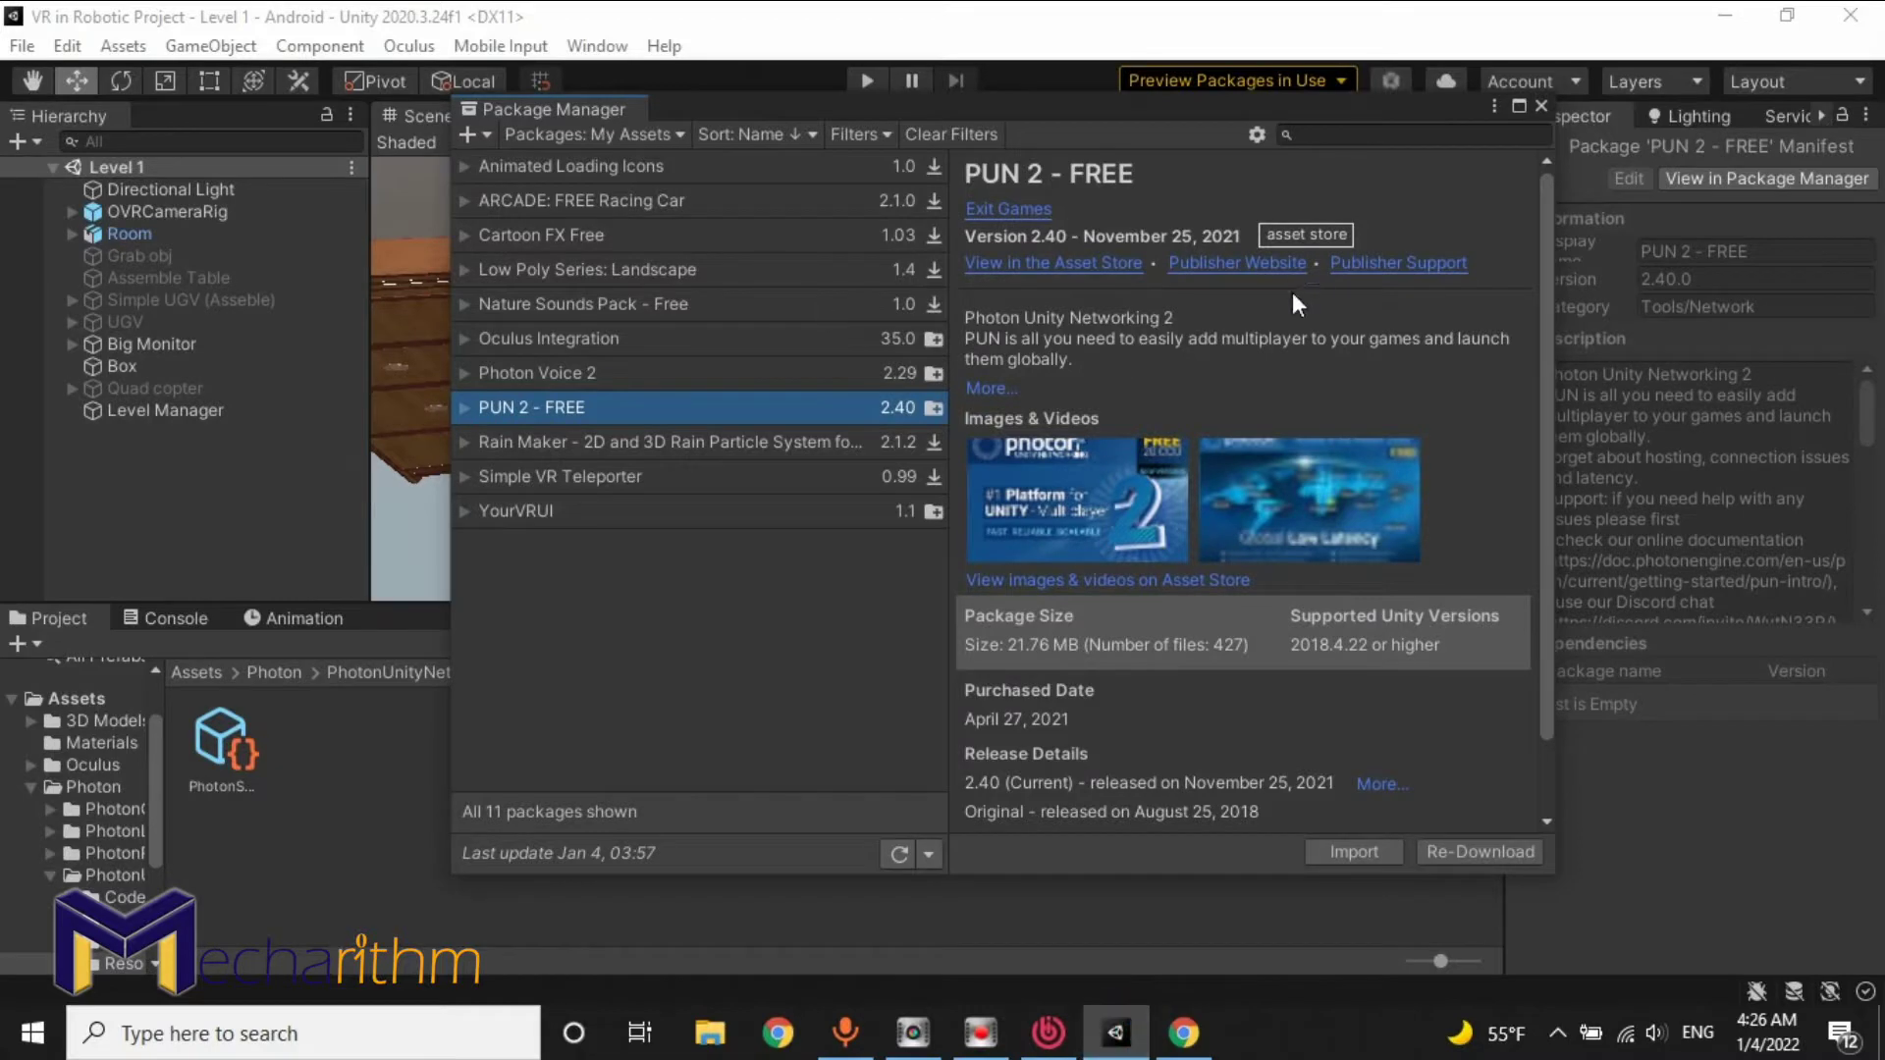
Check the Photon Voice 2 package (2.29, 91 MB), close Package Manager and bring up Photon Unity Networking commands.
click(557, 374)
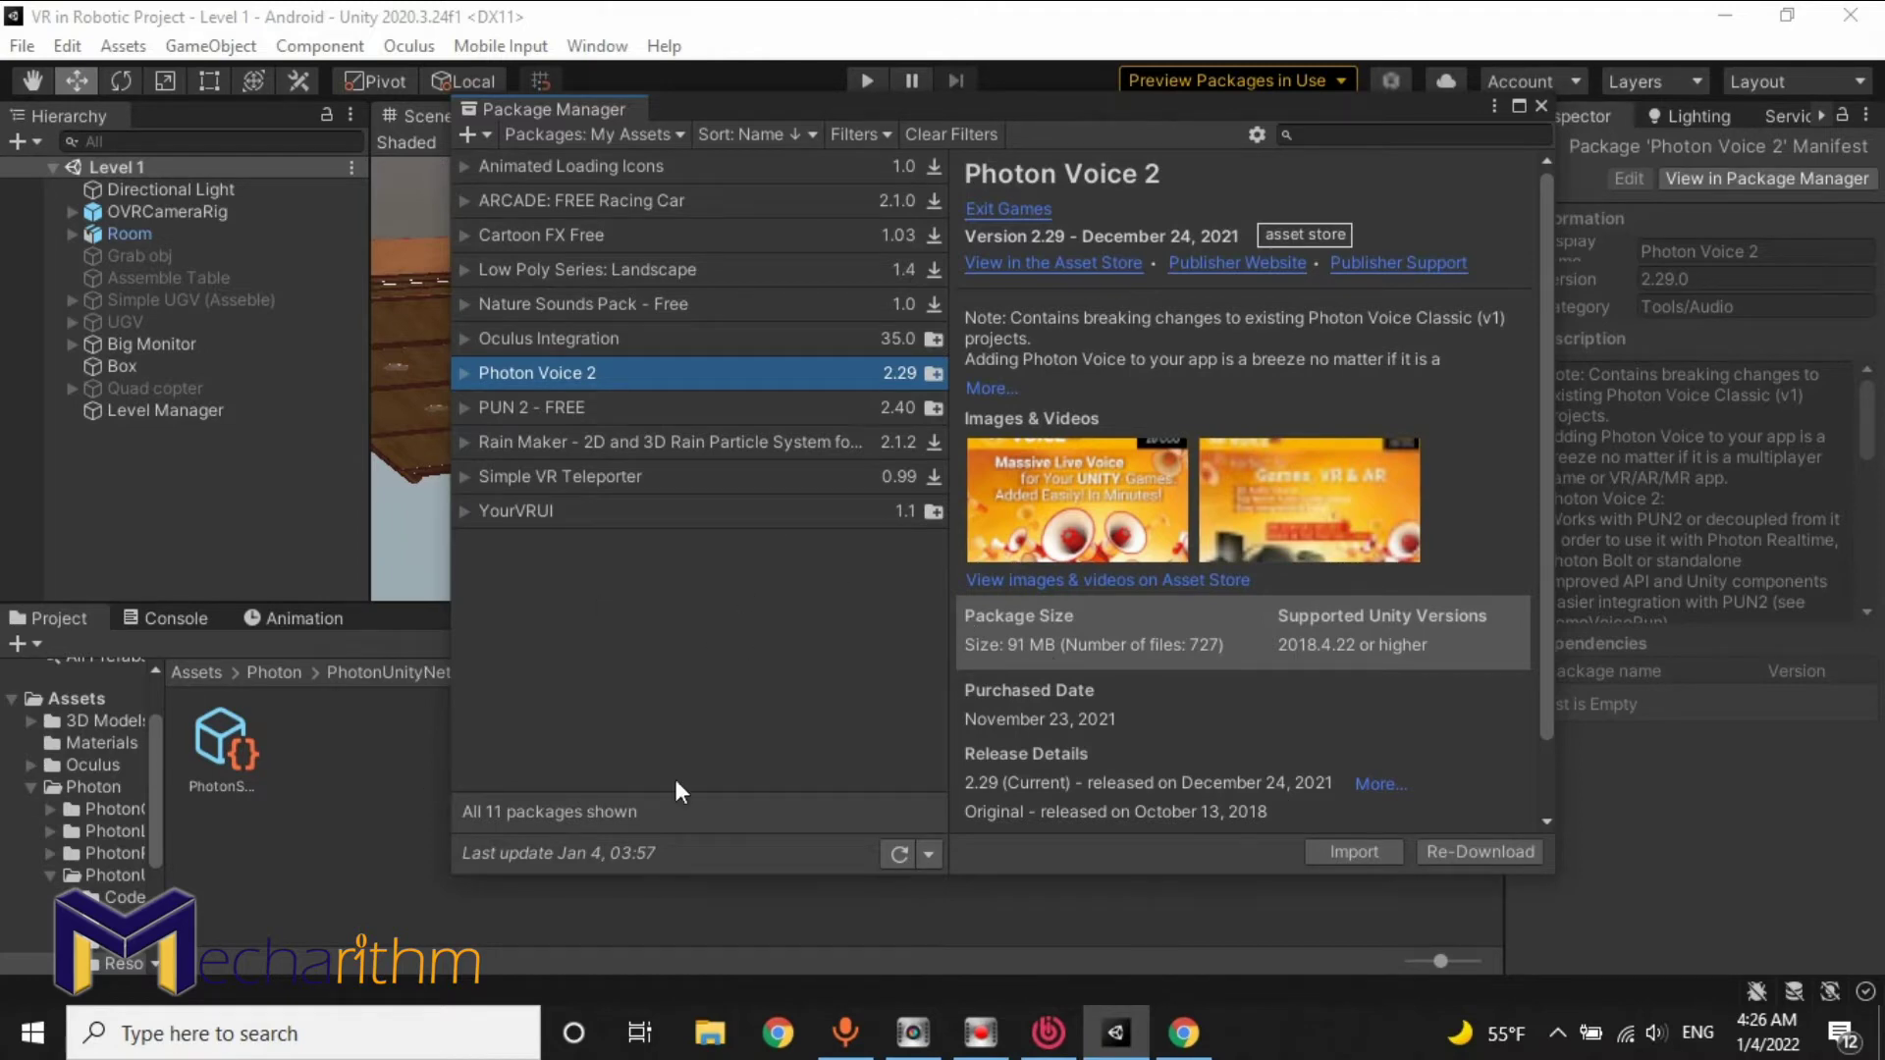
click(1542, 107)
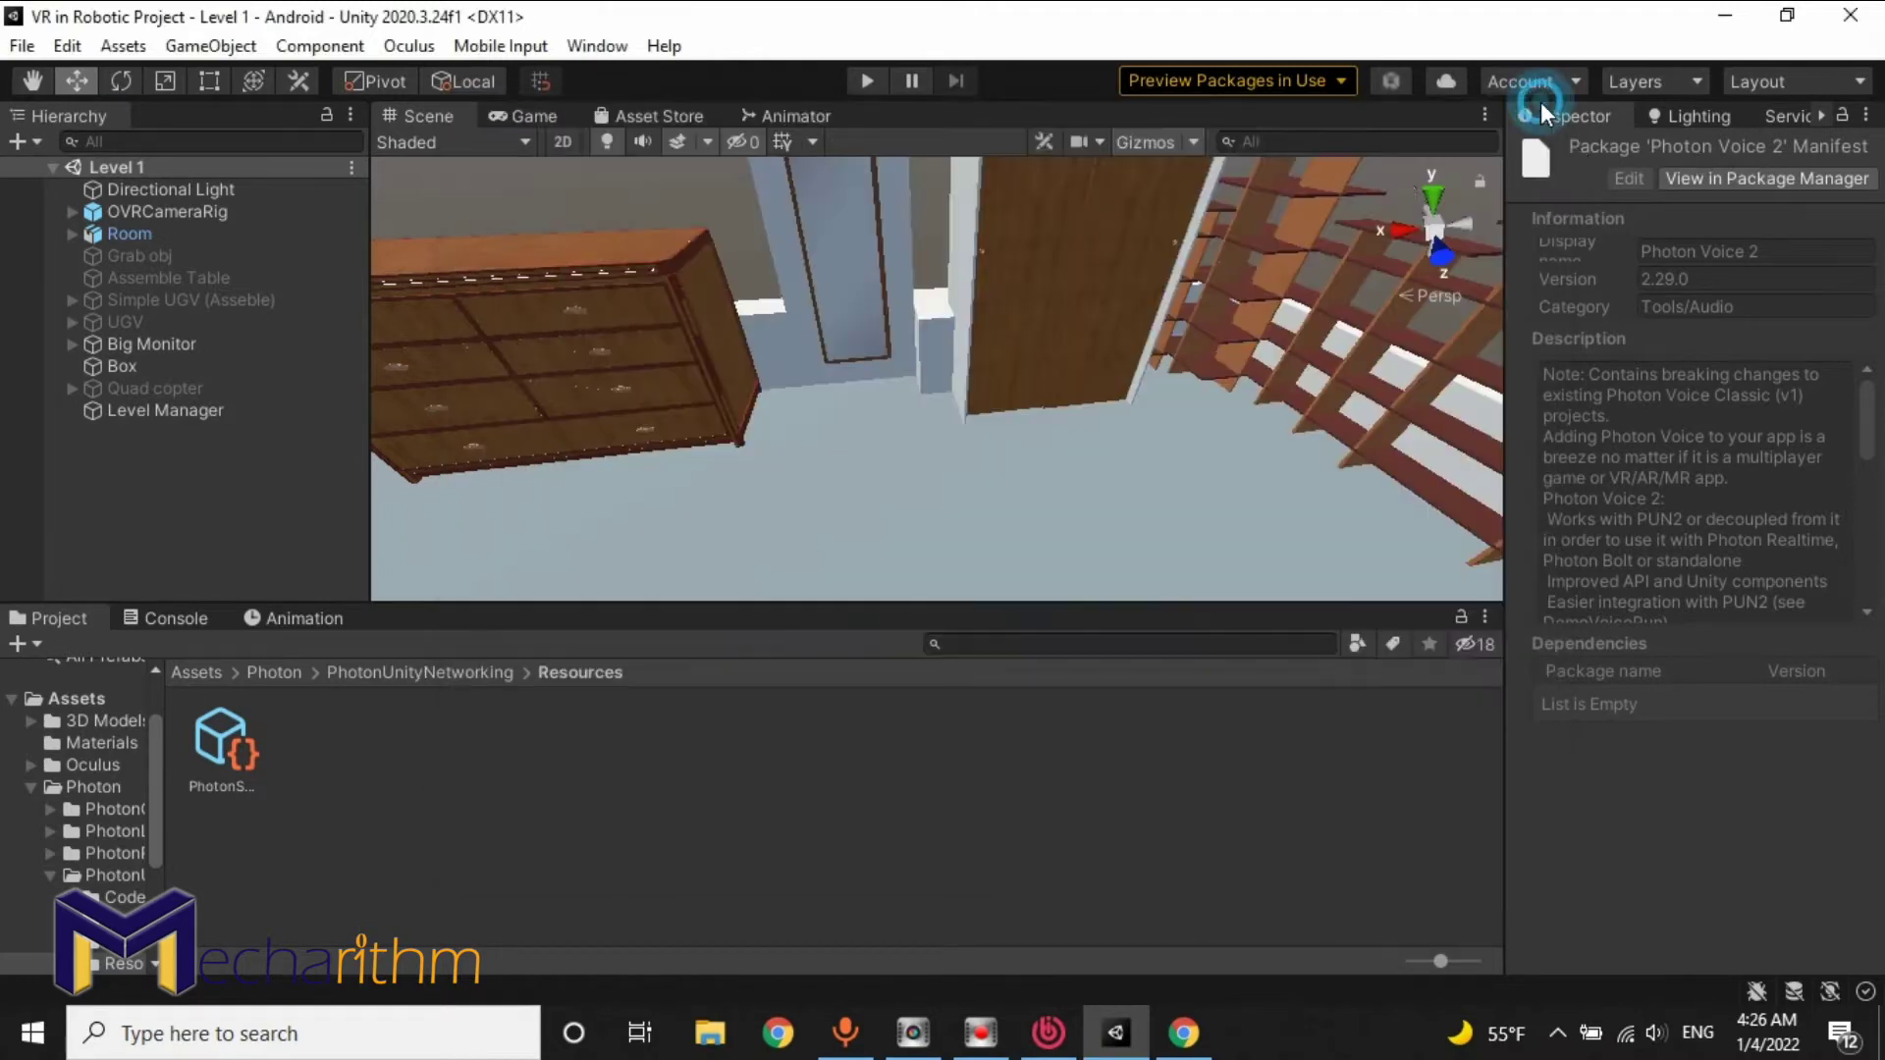
click(614, 56)
mouse_move(699, 108)
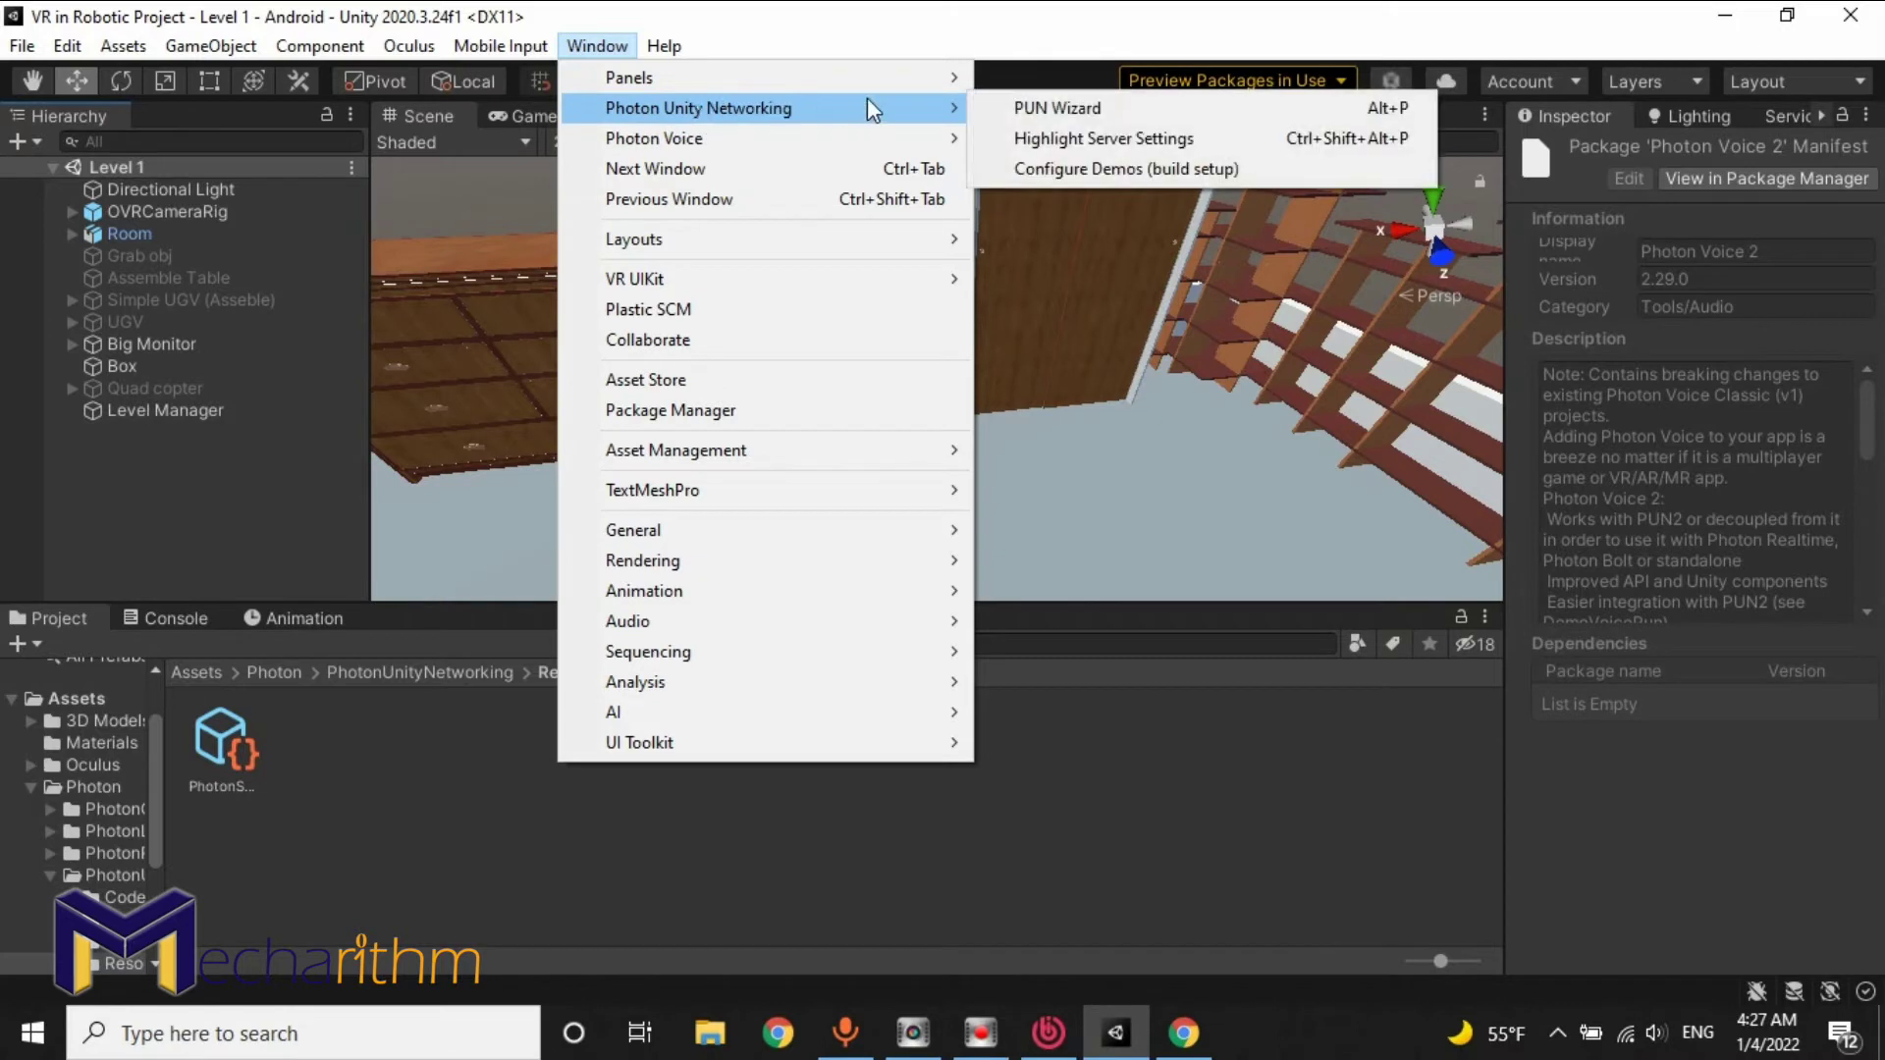
Set Fixed Region and Dev Region to us in PhotonServerSettings and open the Photon dashboard.
click(1080, 141)
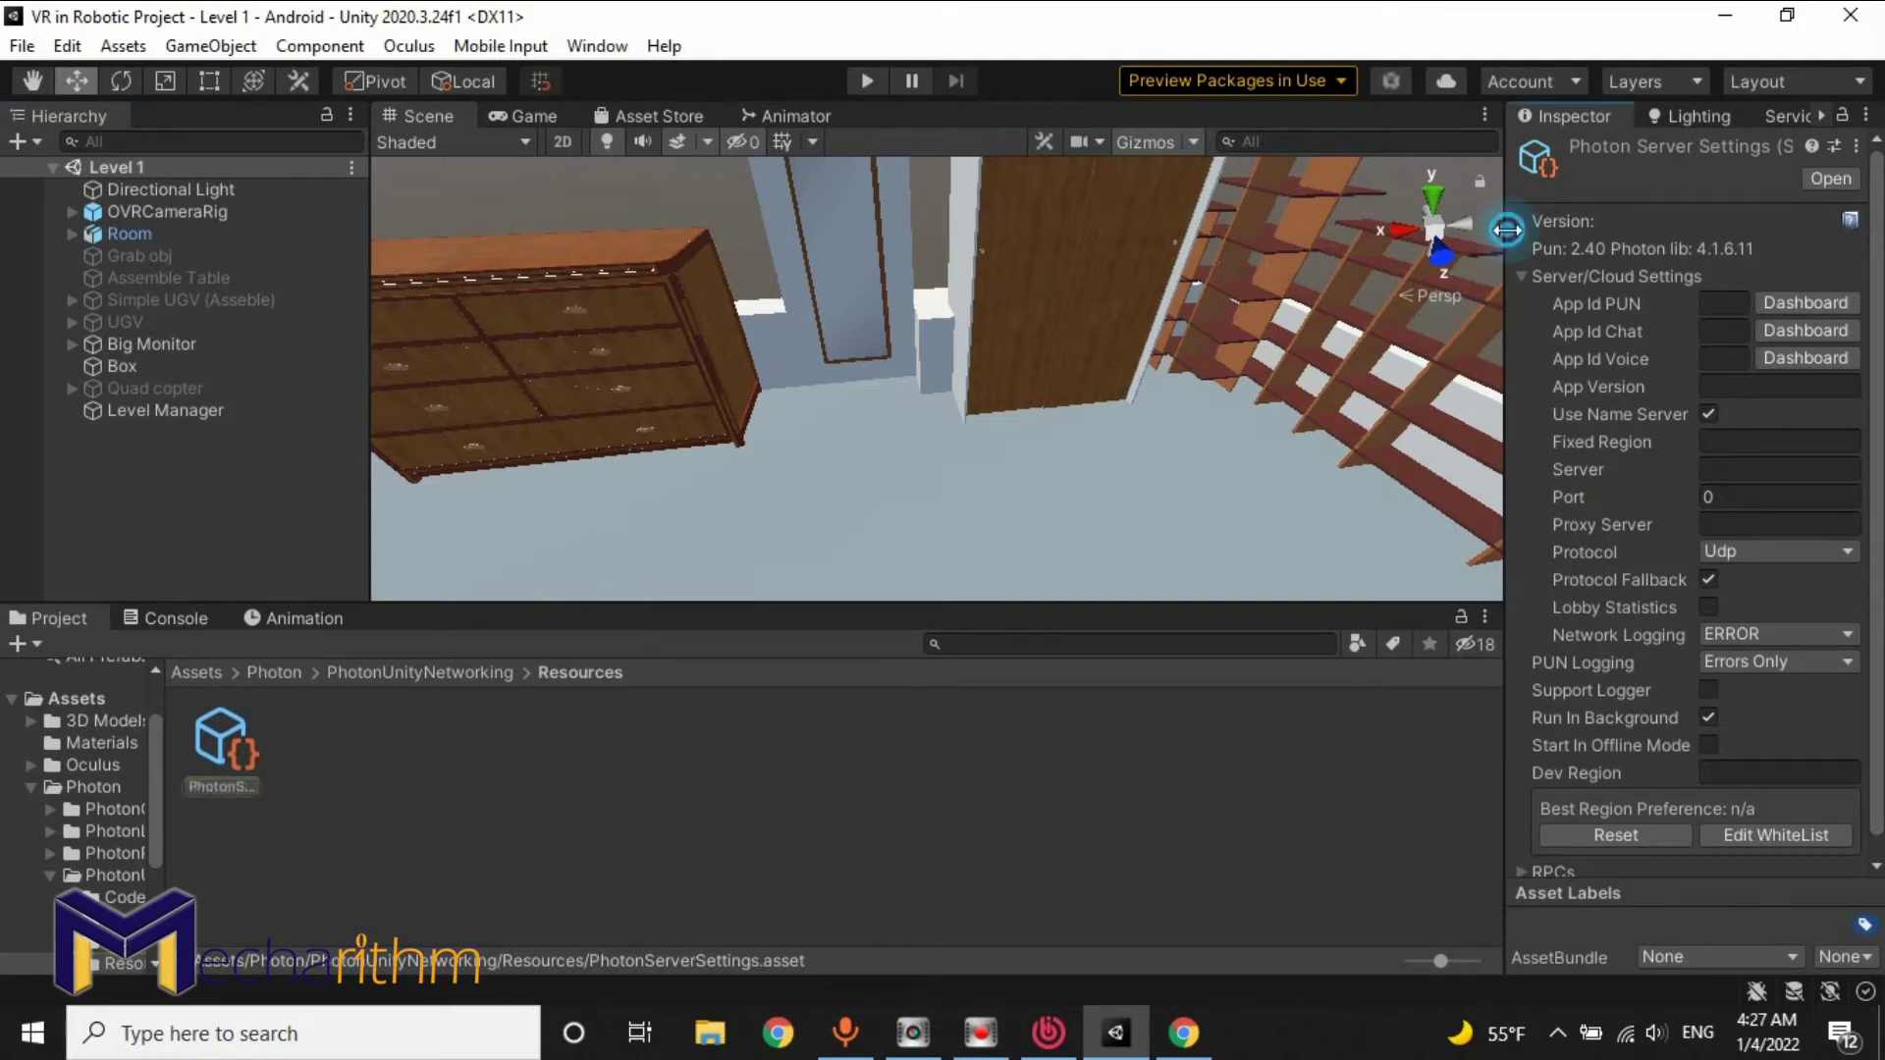
drag(1505, 242, 1297, 252)
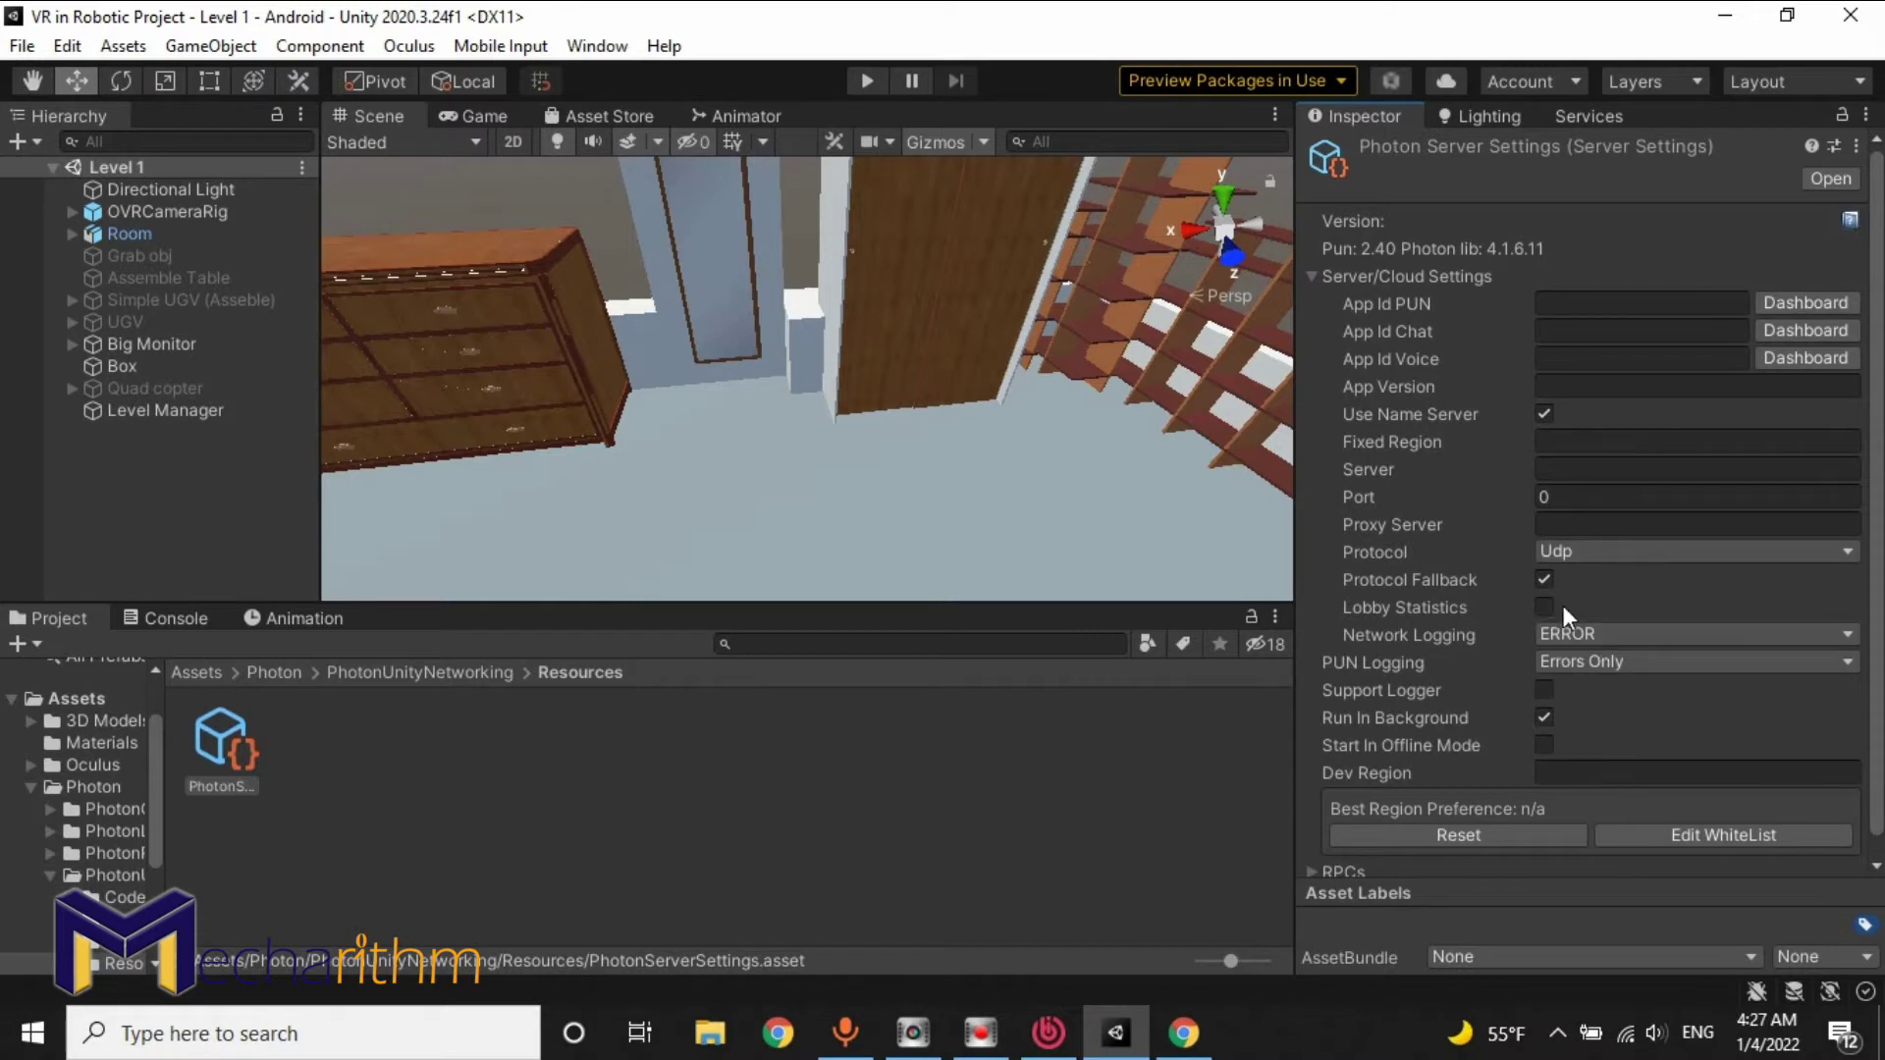
click(1578, 440)
text(us)
click(1577, 440)
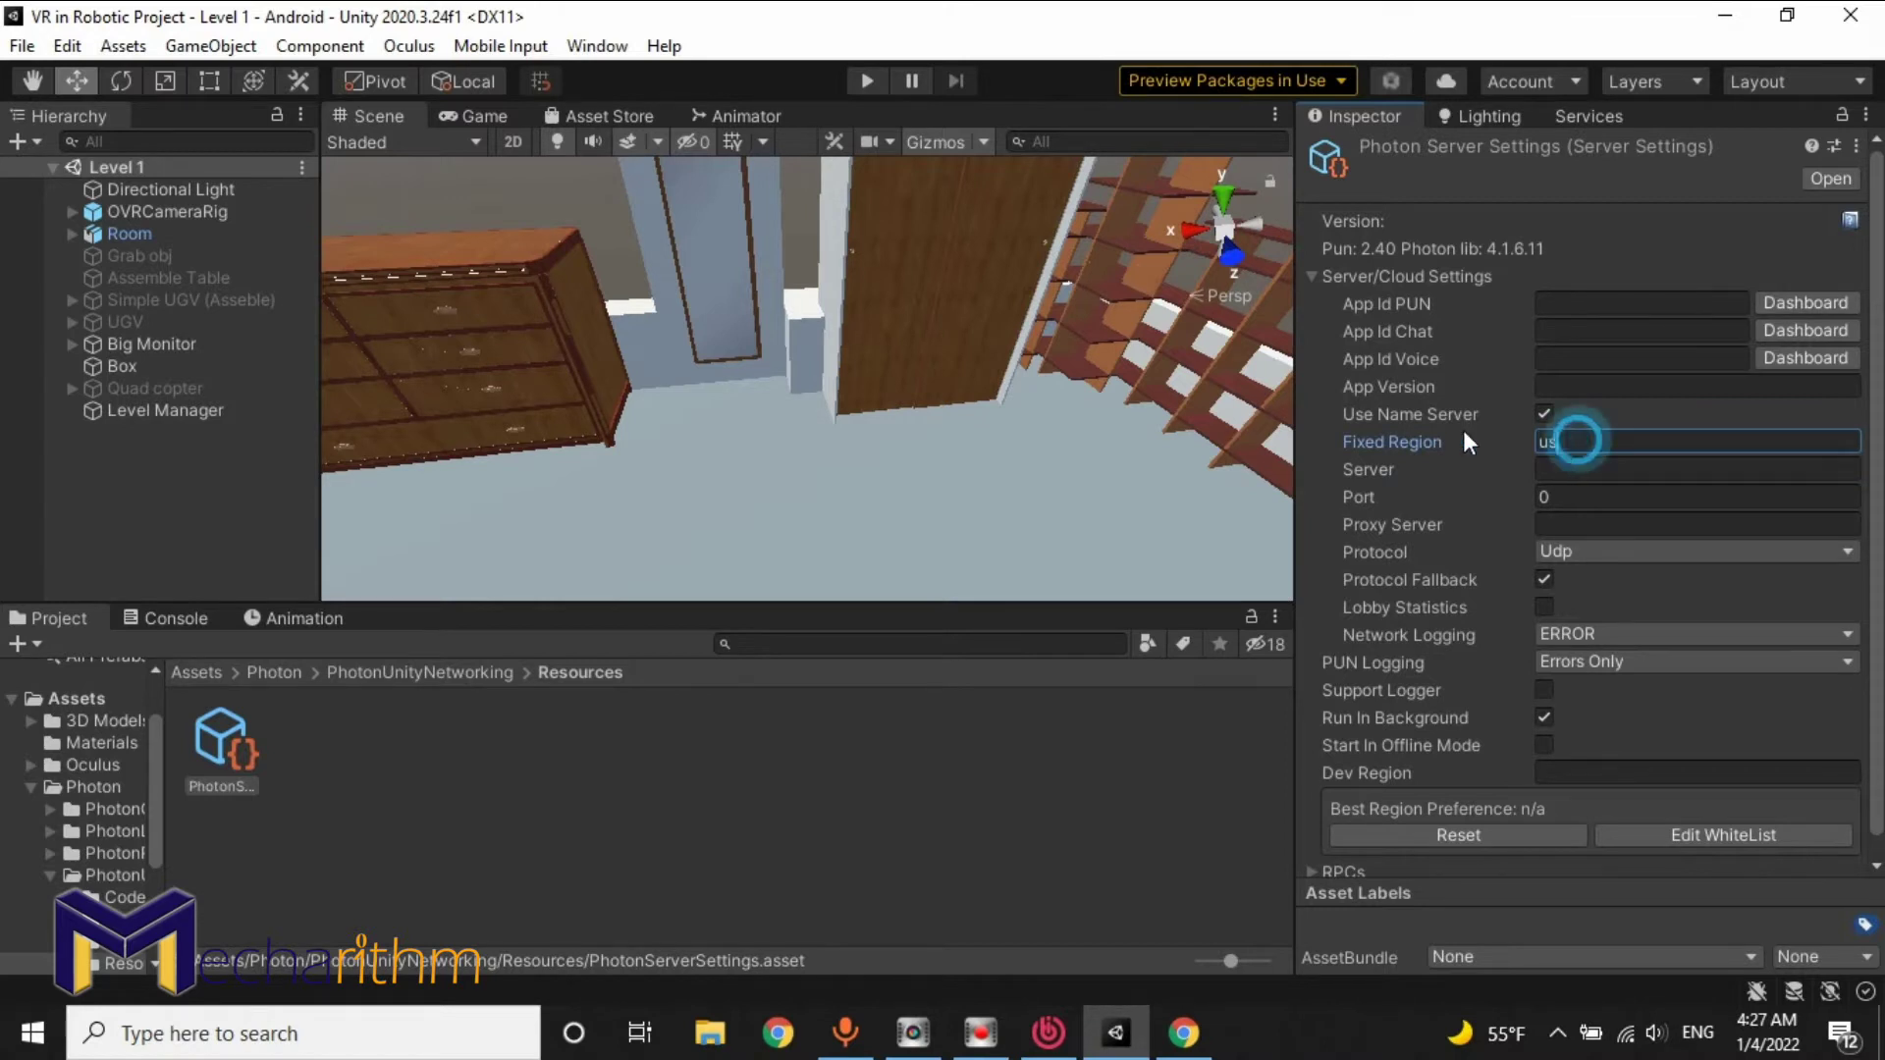
click(1598, 769)
text(us)
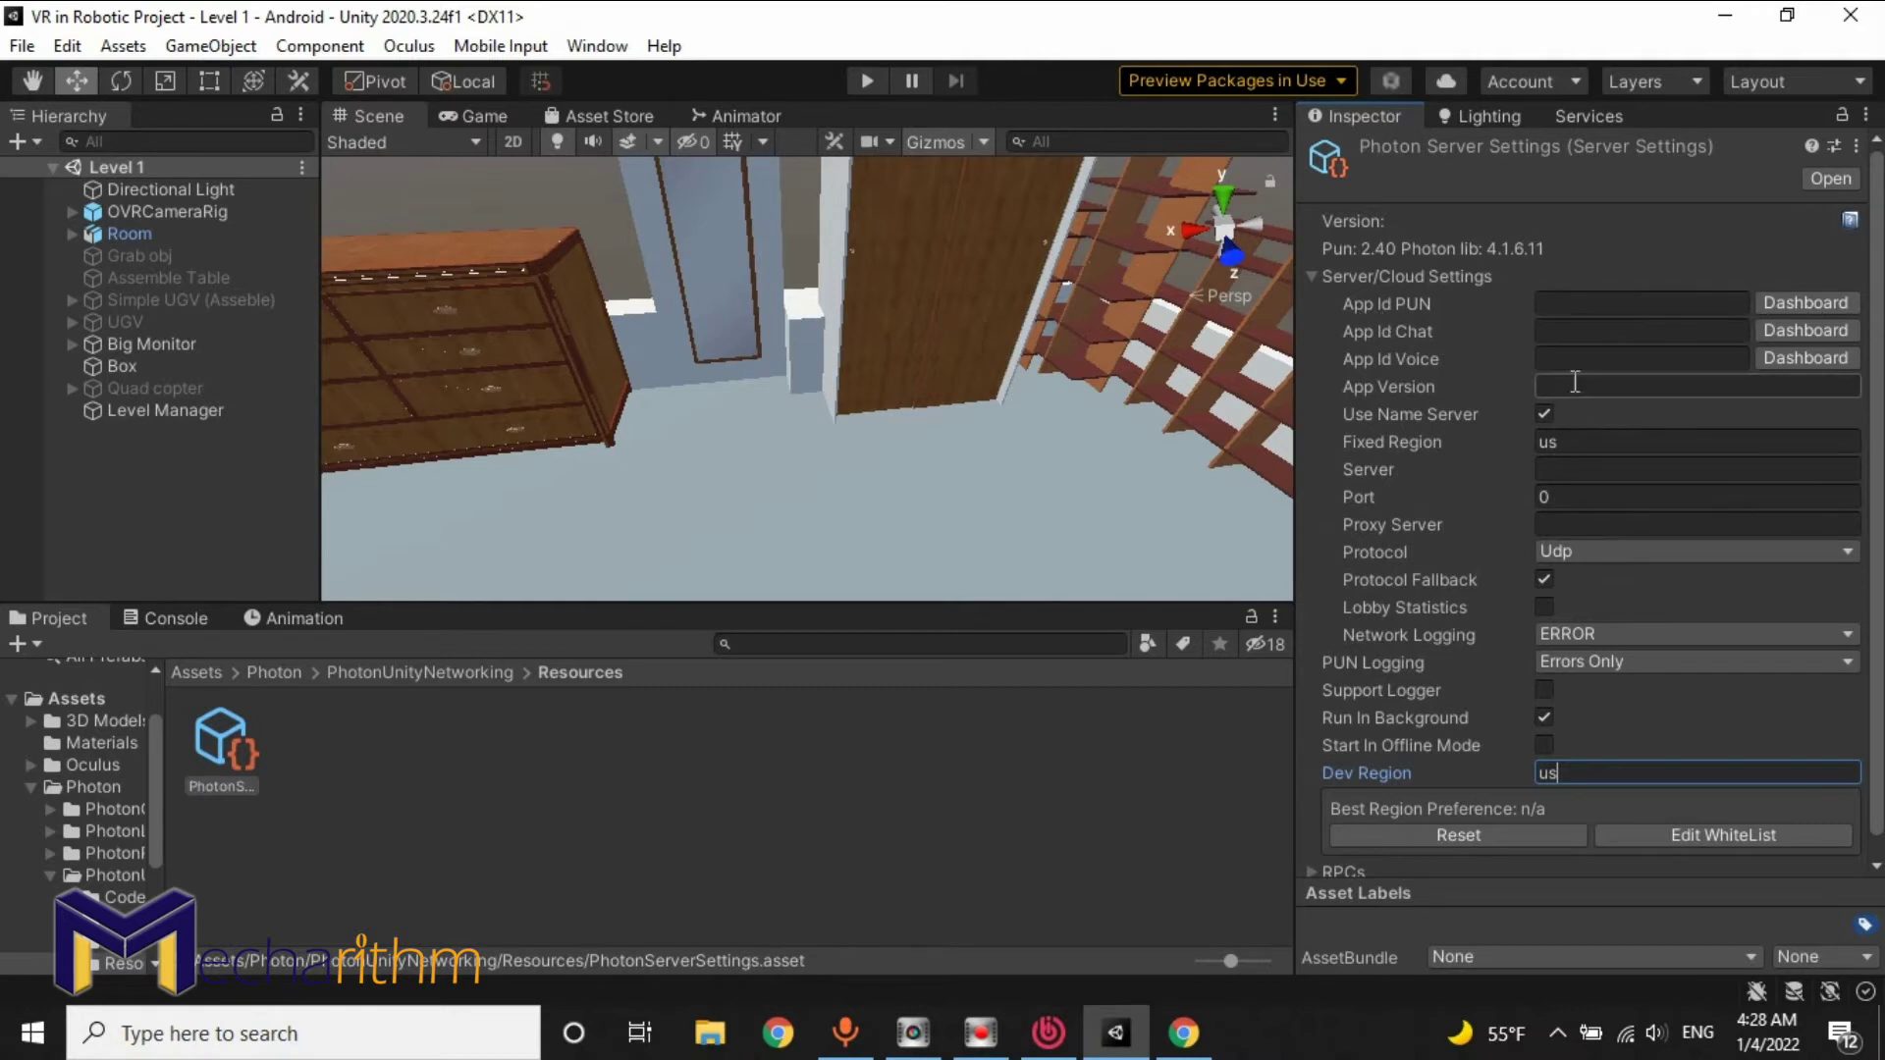
click(1792, 303)
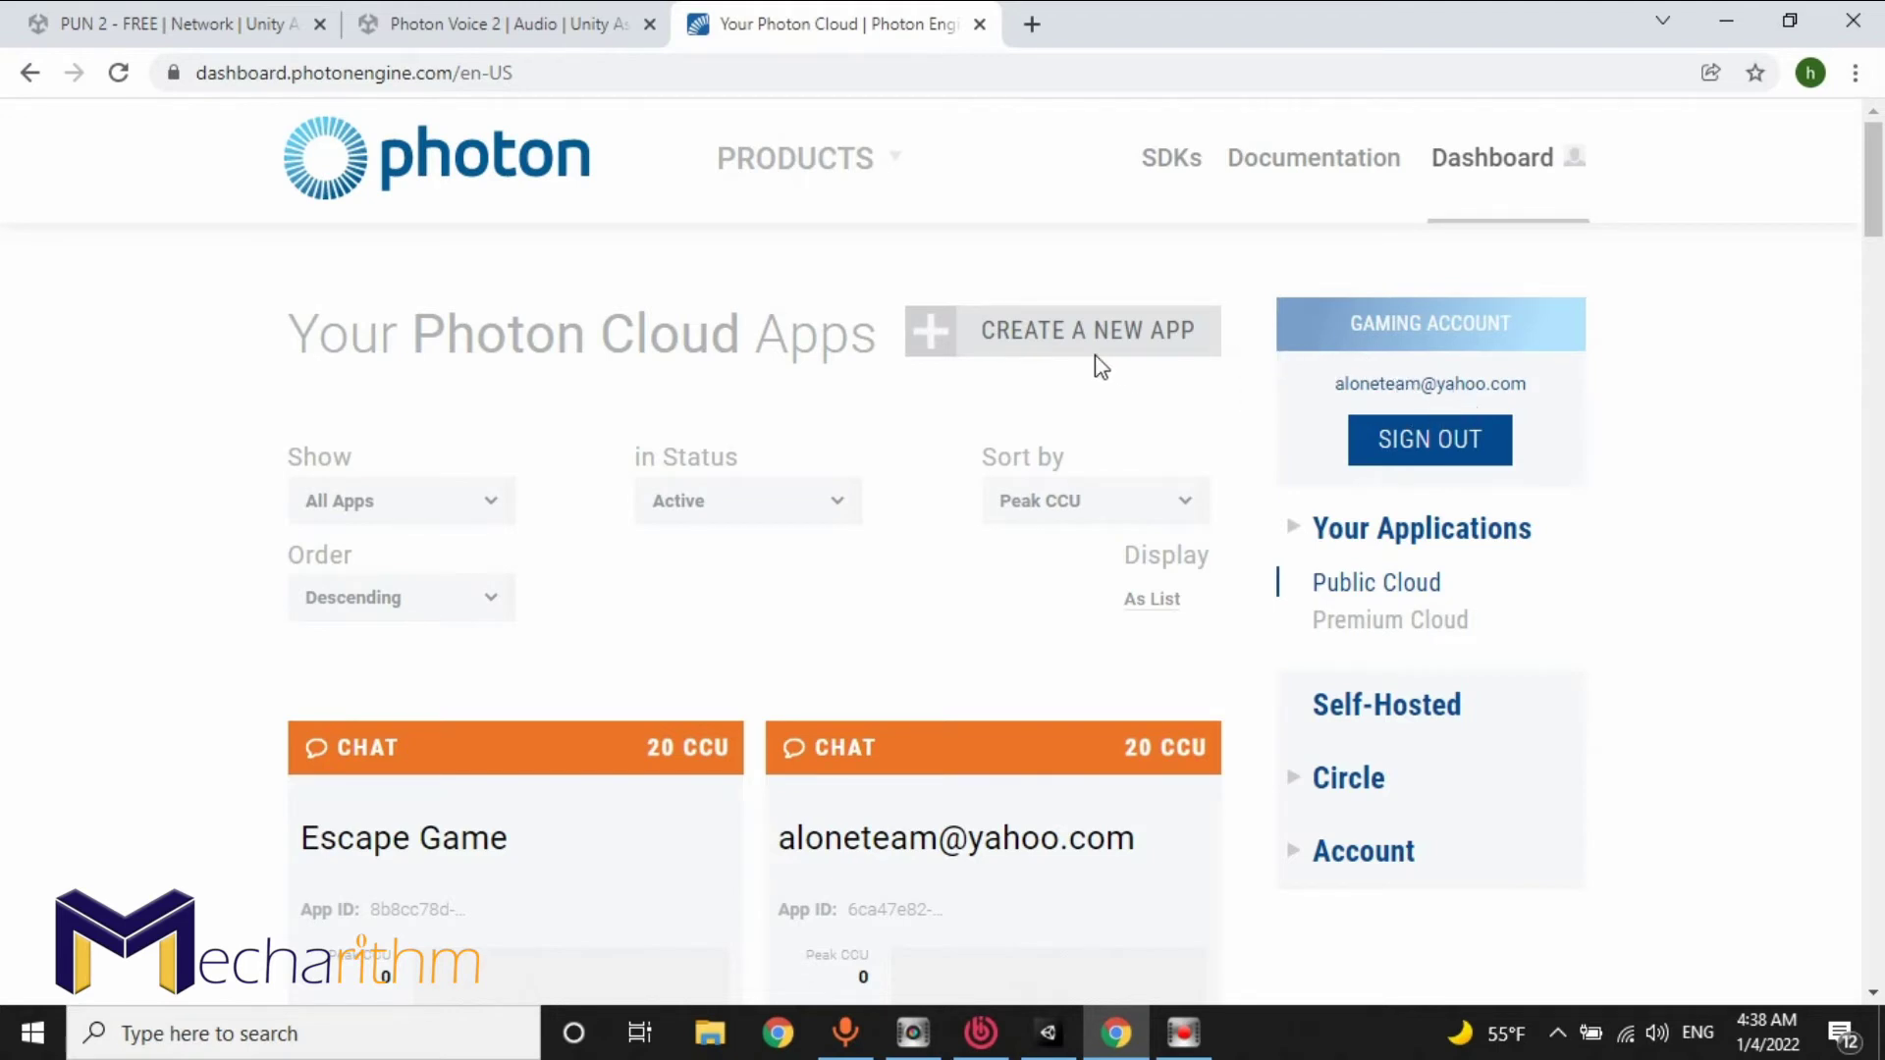
Start a new Photon application of type Photon PUN, leaving the name blank, and return to Unity.
click(1002, 339)
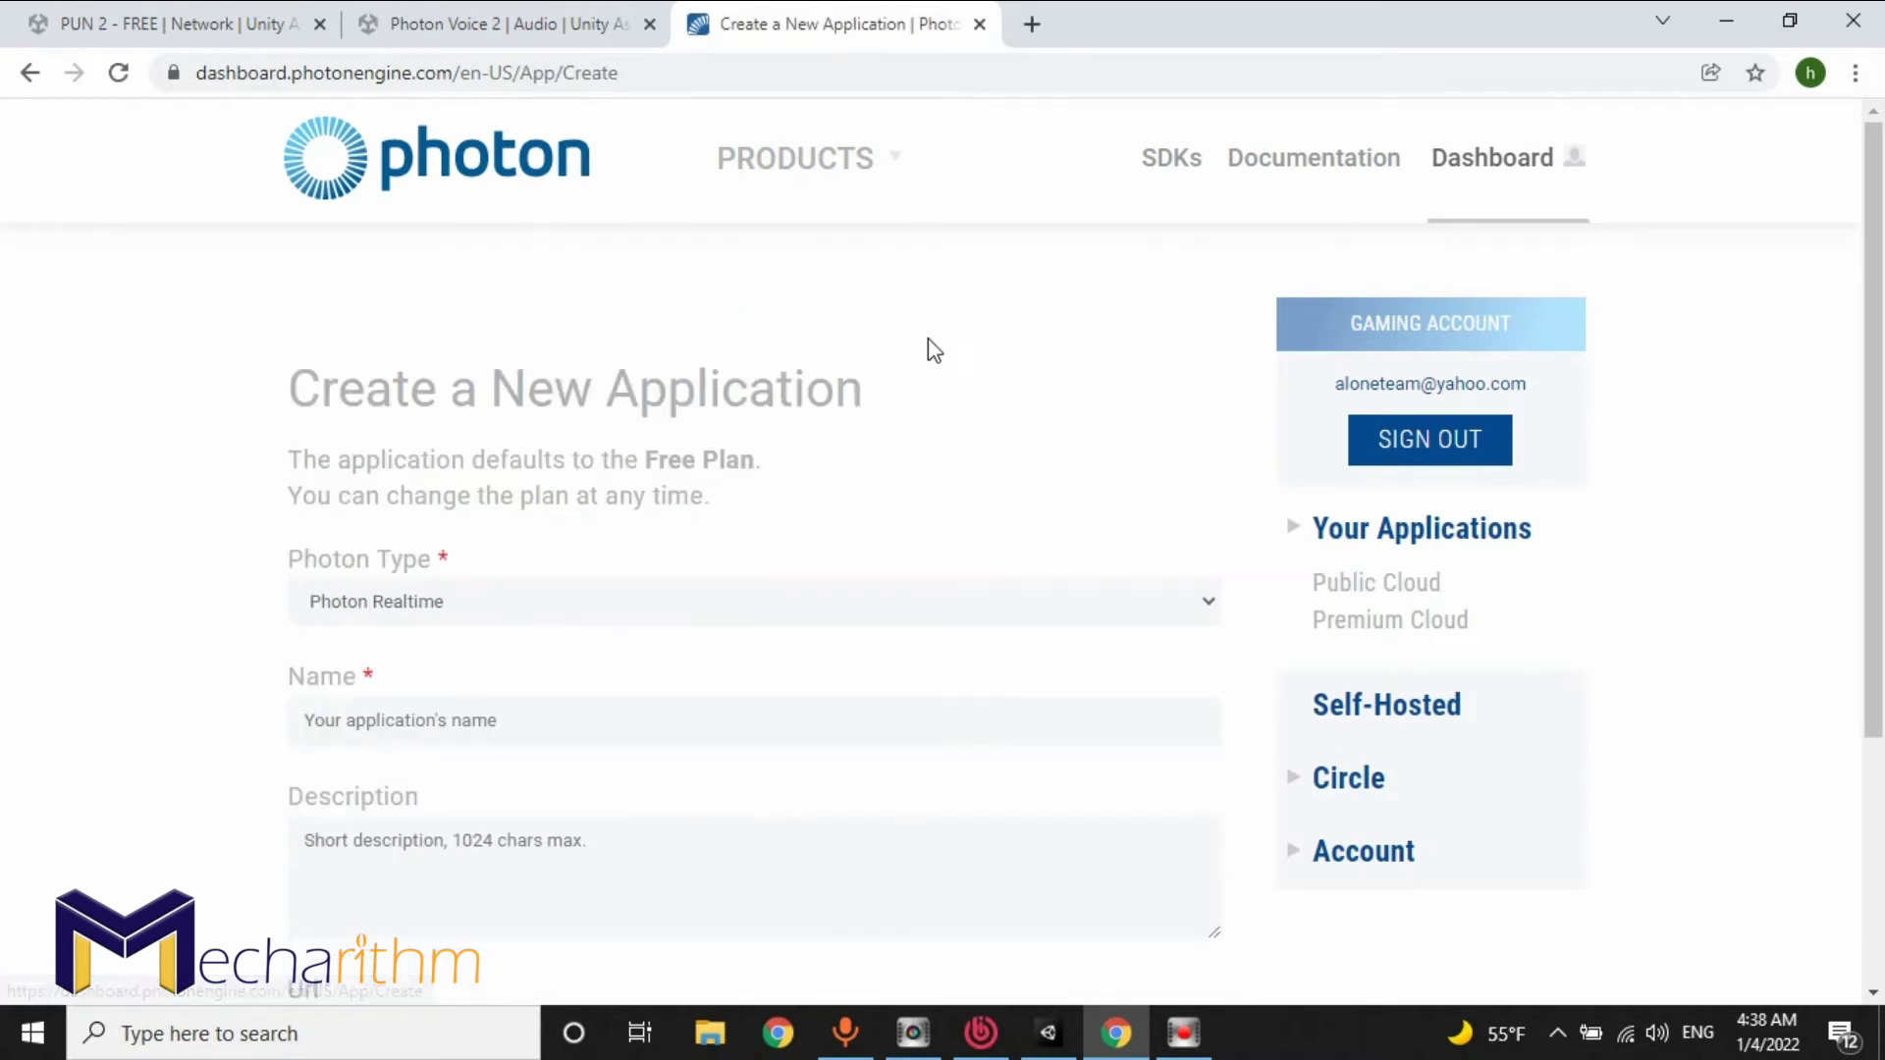
click(460, 605)
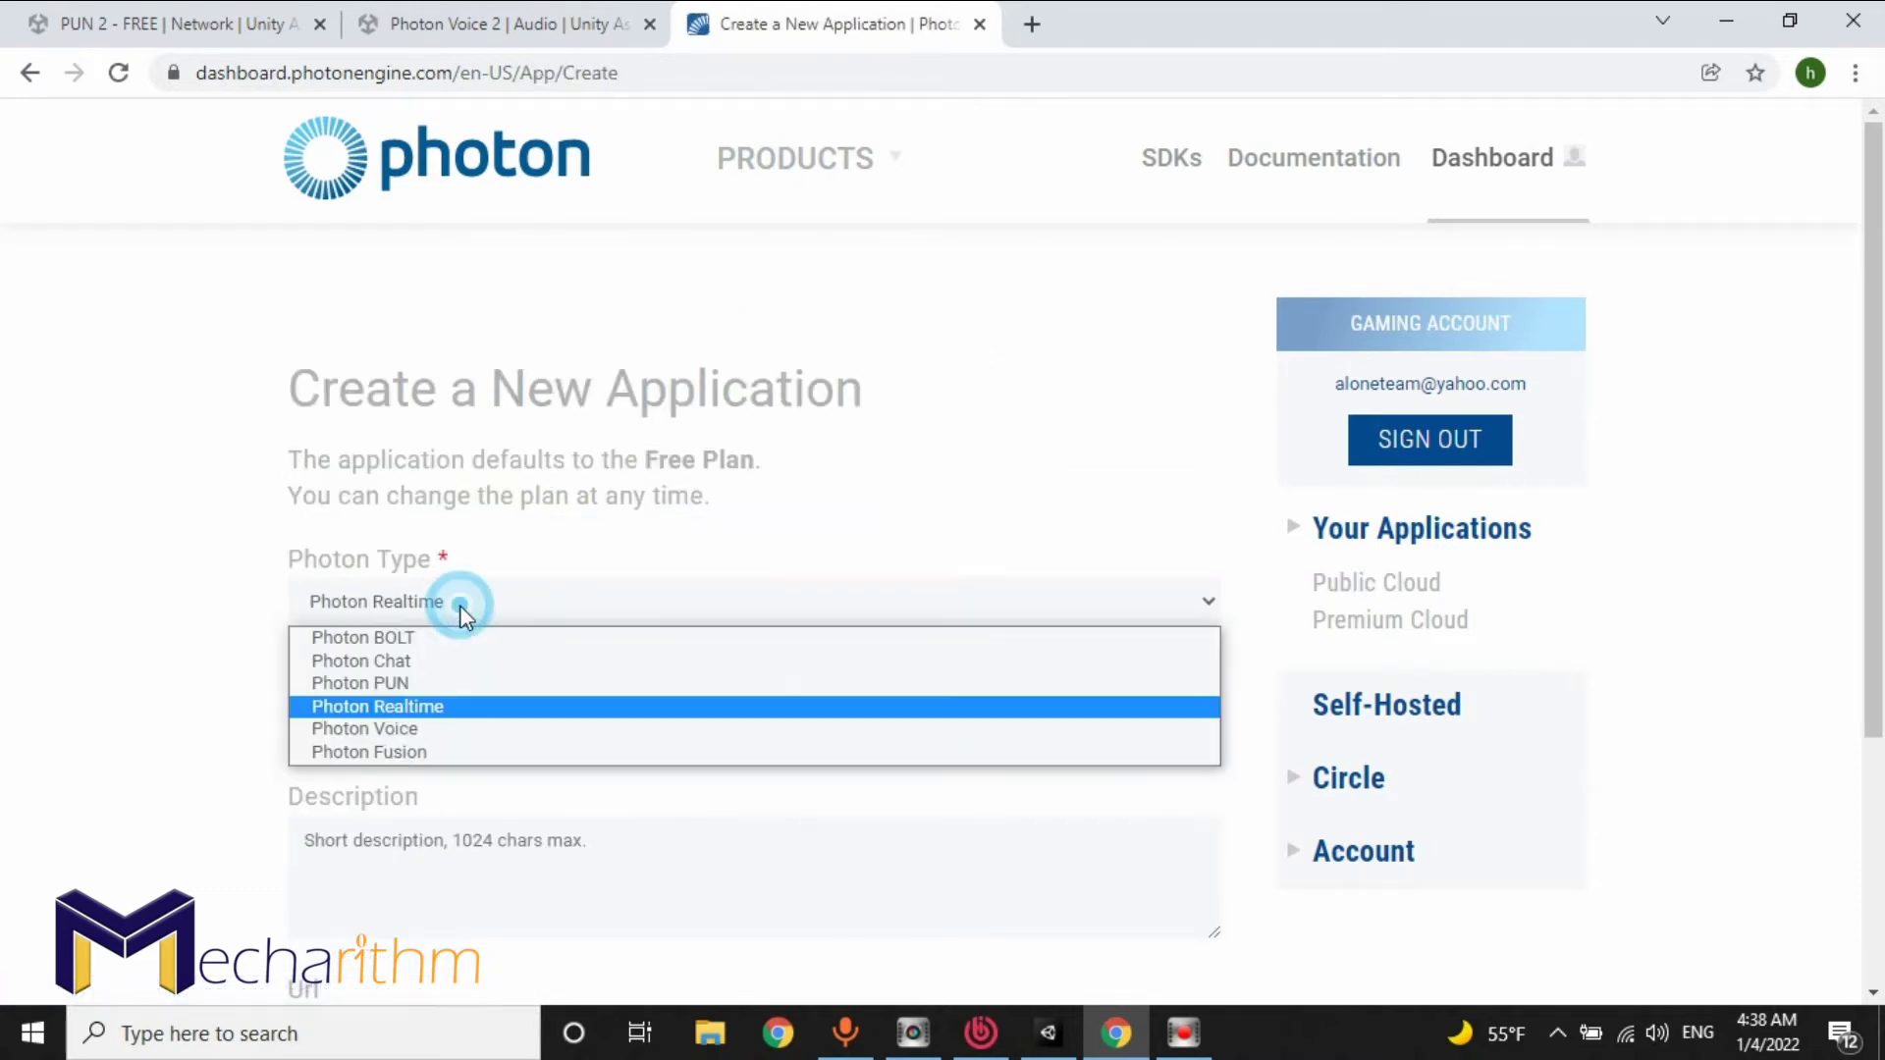
click(399, 685)
click(379, 721)
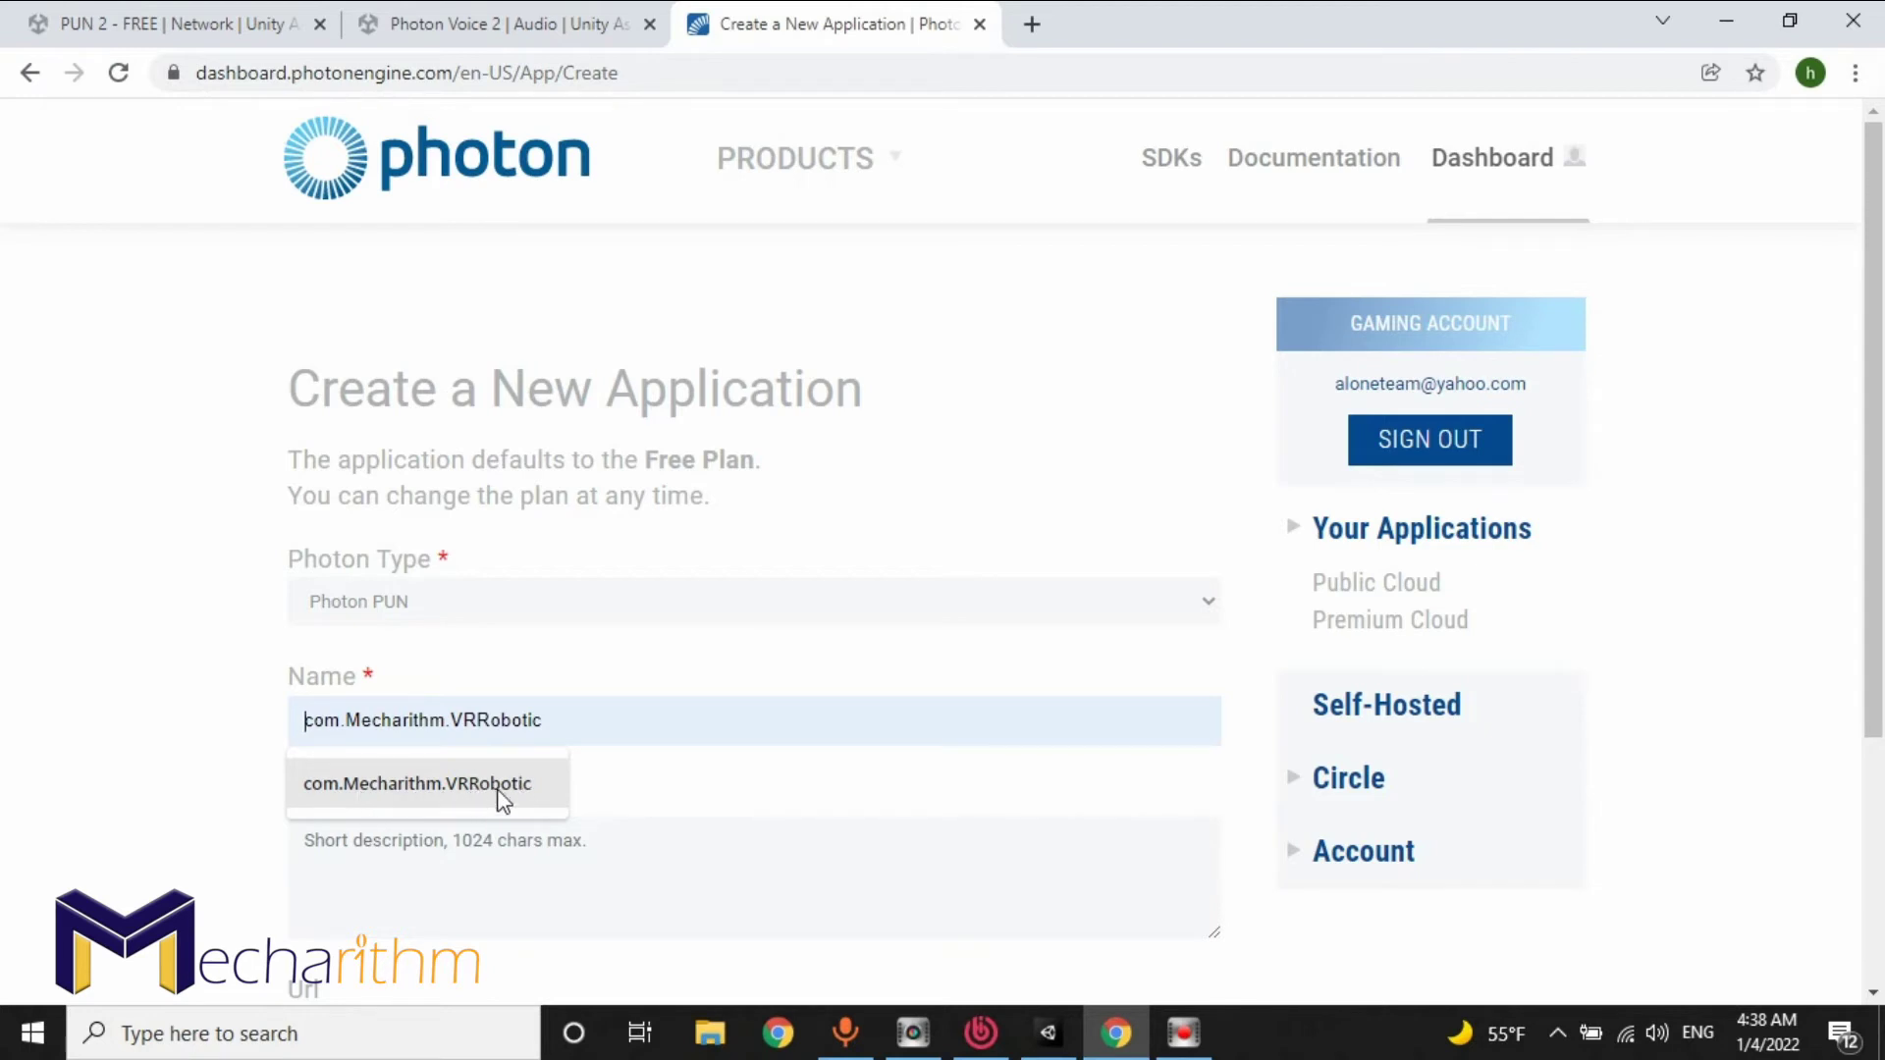
click(224, 738)
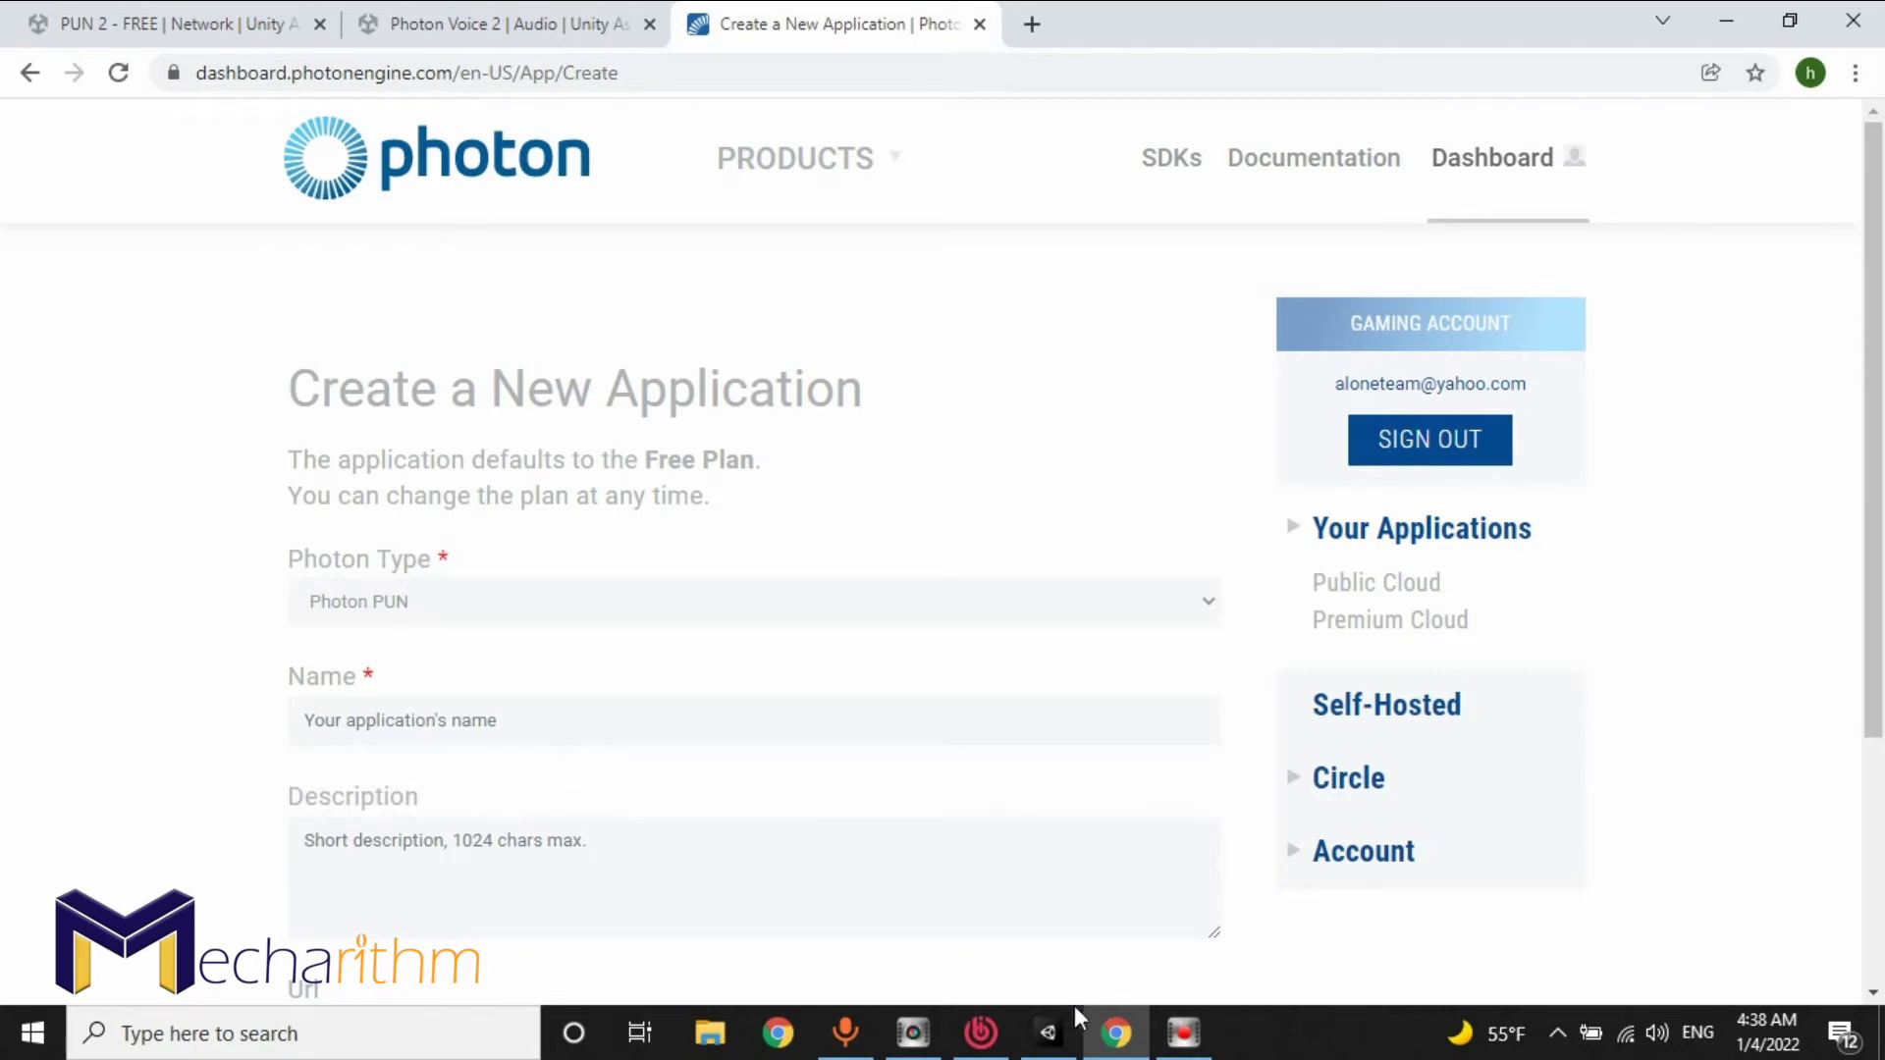
click(1049, 1033)
click(68, 46)
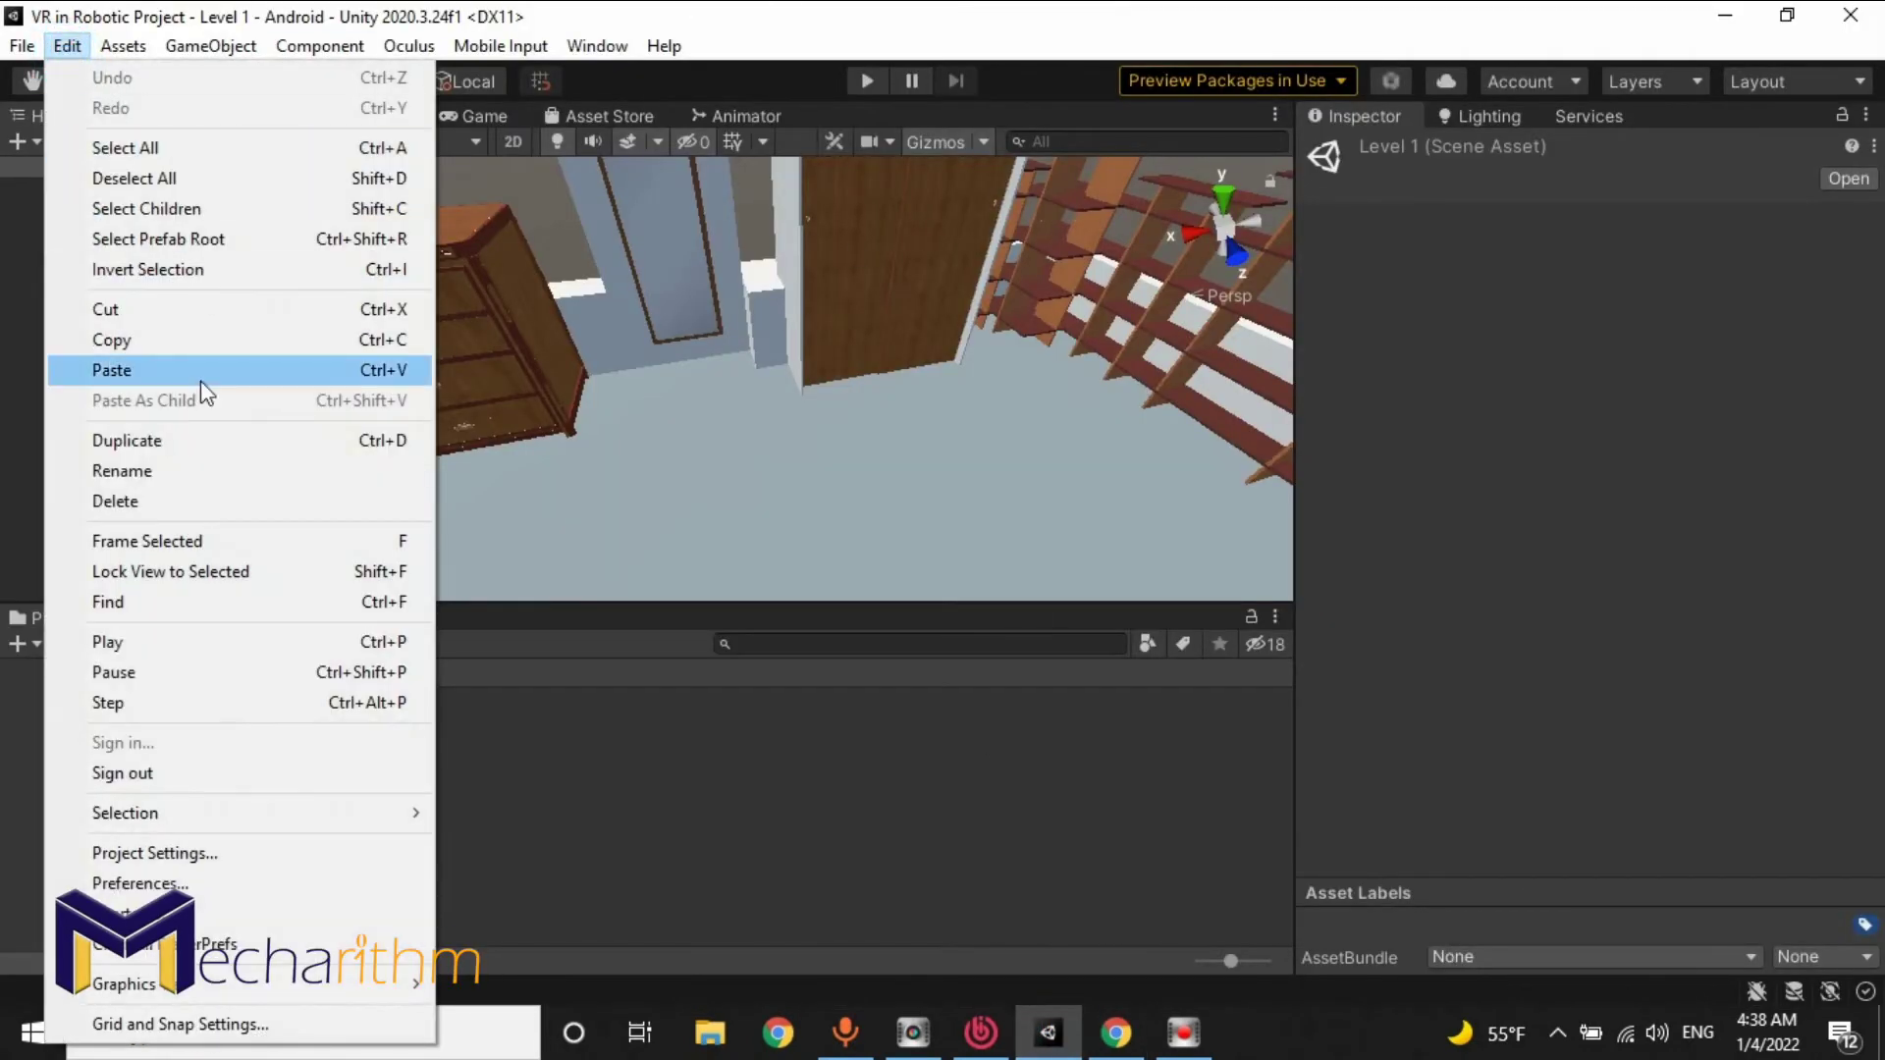
Copy the Player package name com.Mecharithm.VRRobotic from Project Settings and return to the Photon form.
click(129, 854)
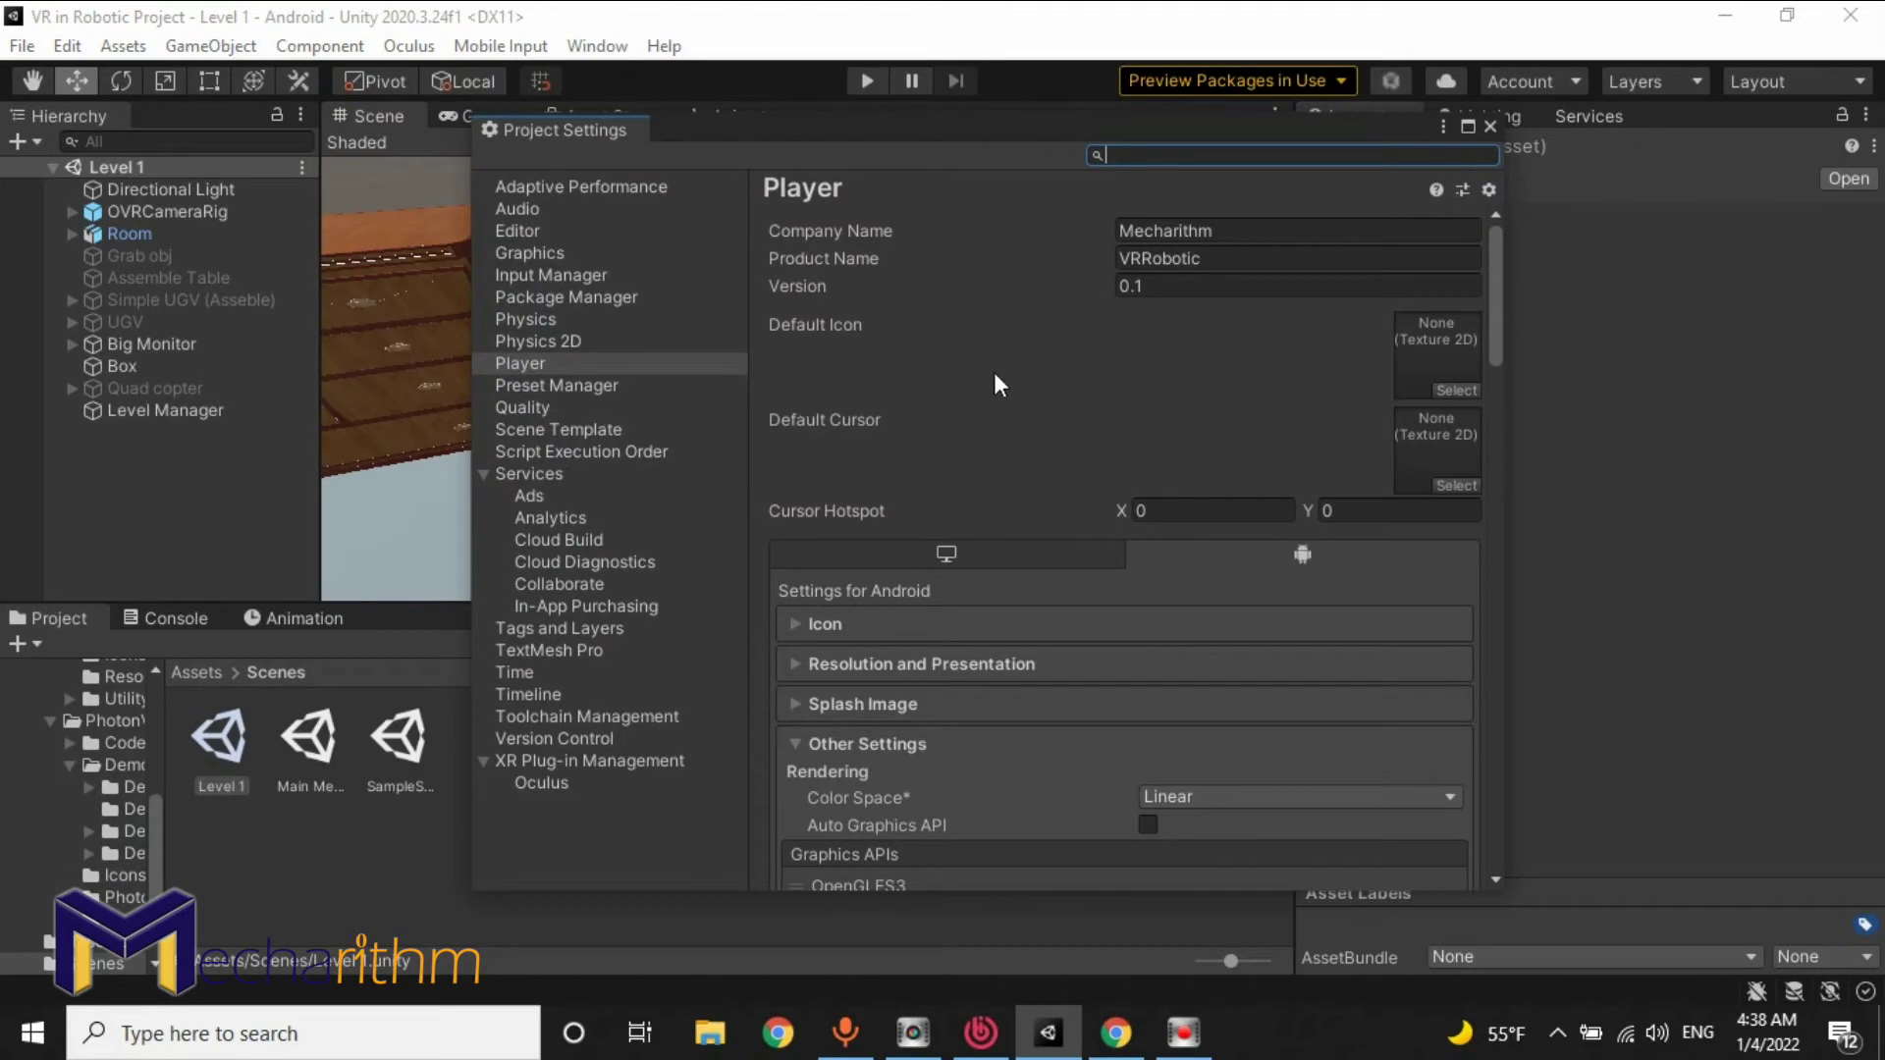
click(508, 356)
scroll(1285, 441, down, 5)
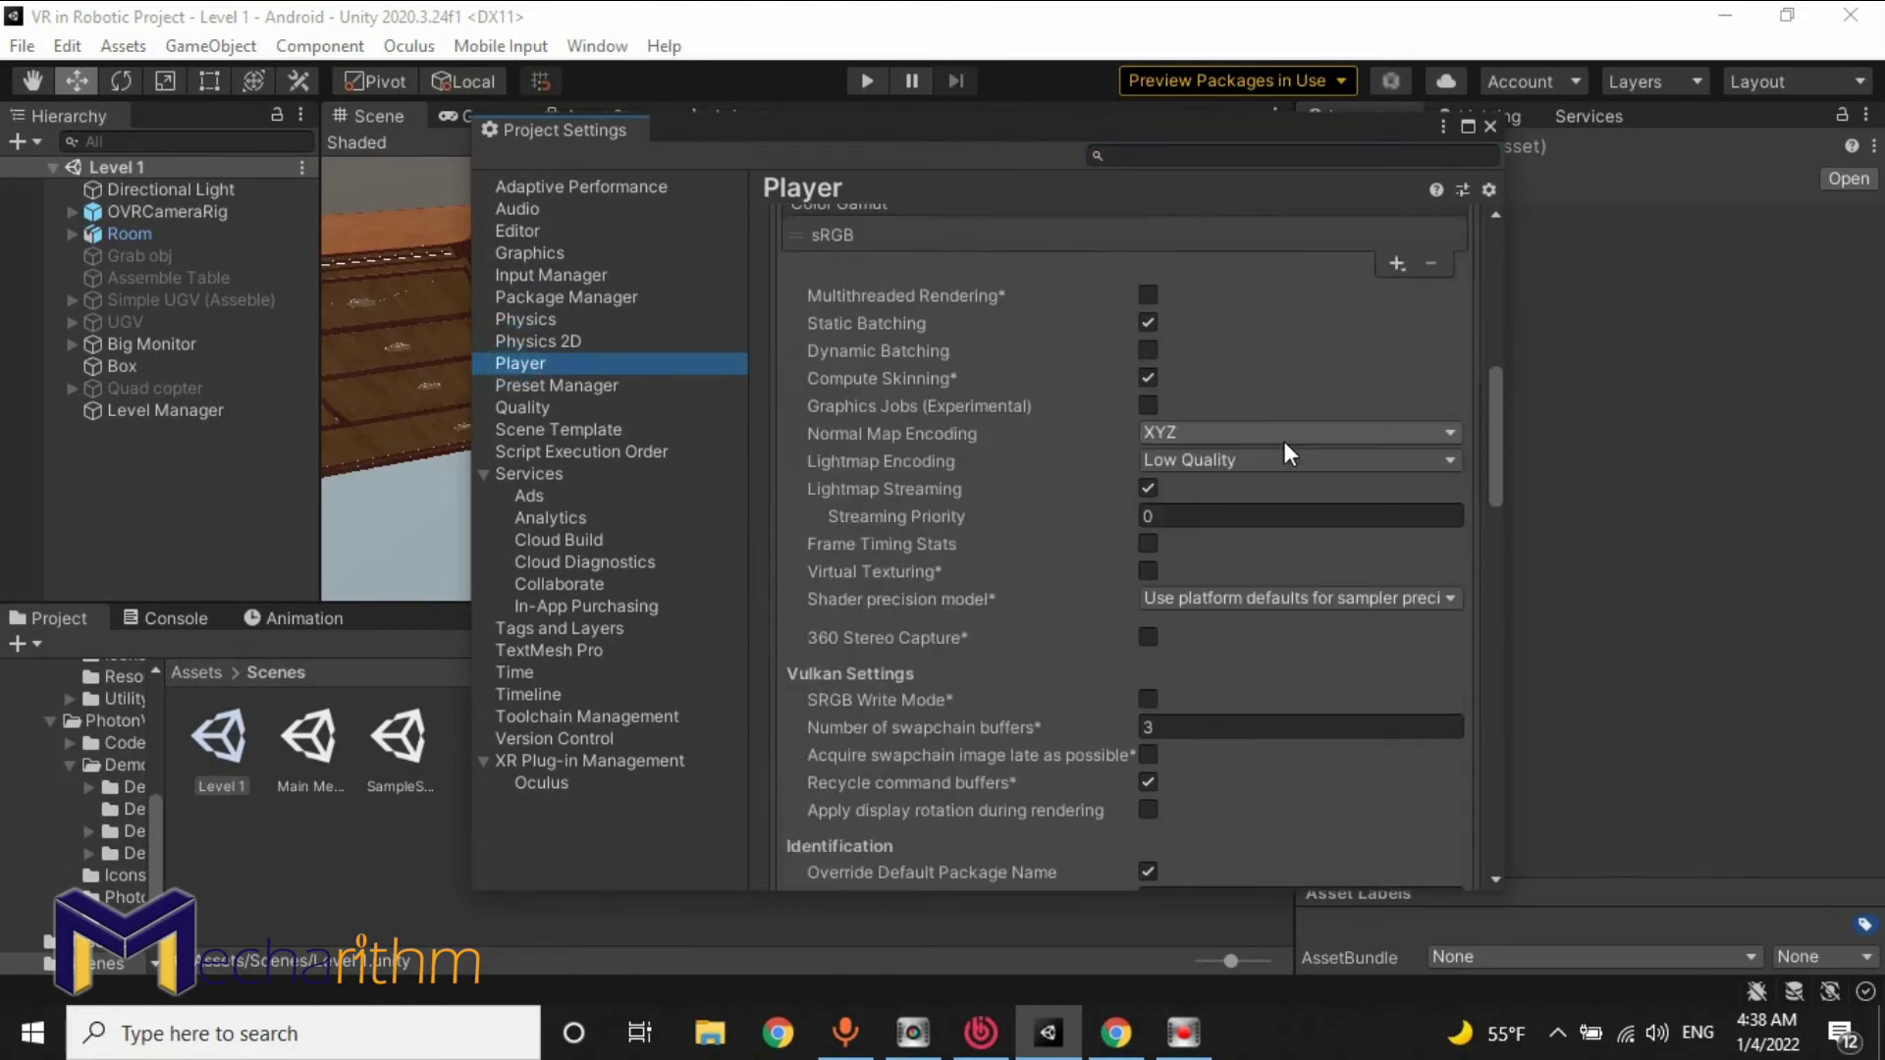
scroll(1284, 439, down, 5)
scroll(1253, 434, down, 3)
scroll(1223, 383, up, 2)
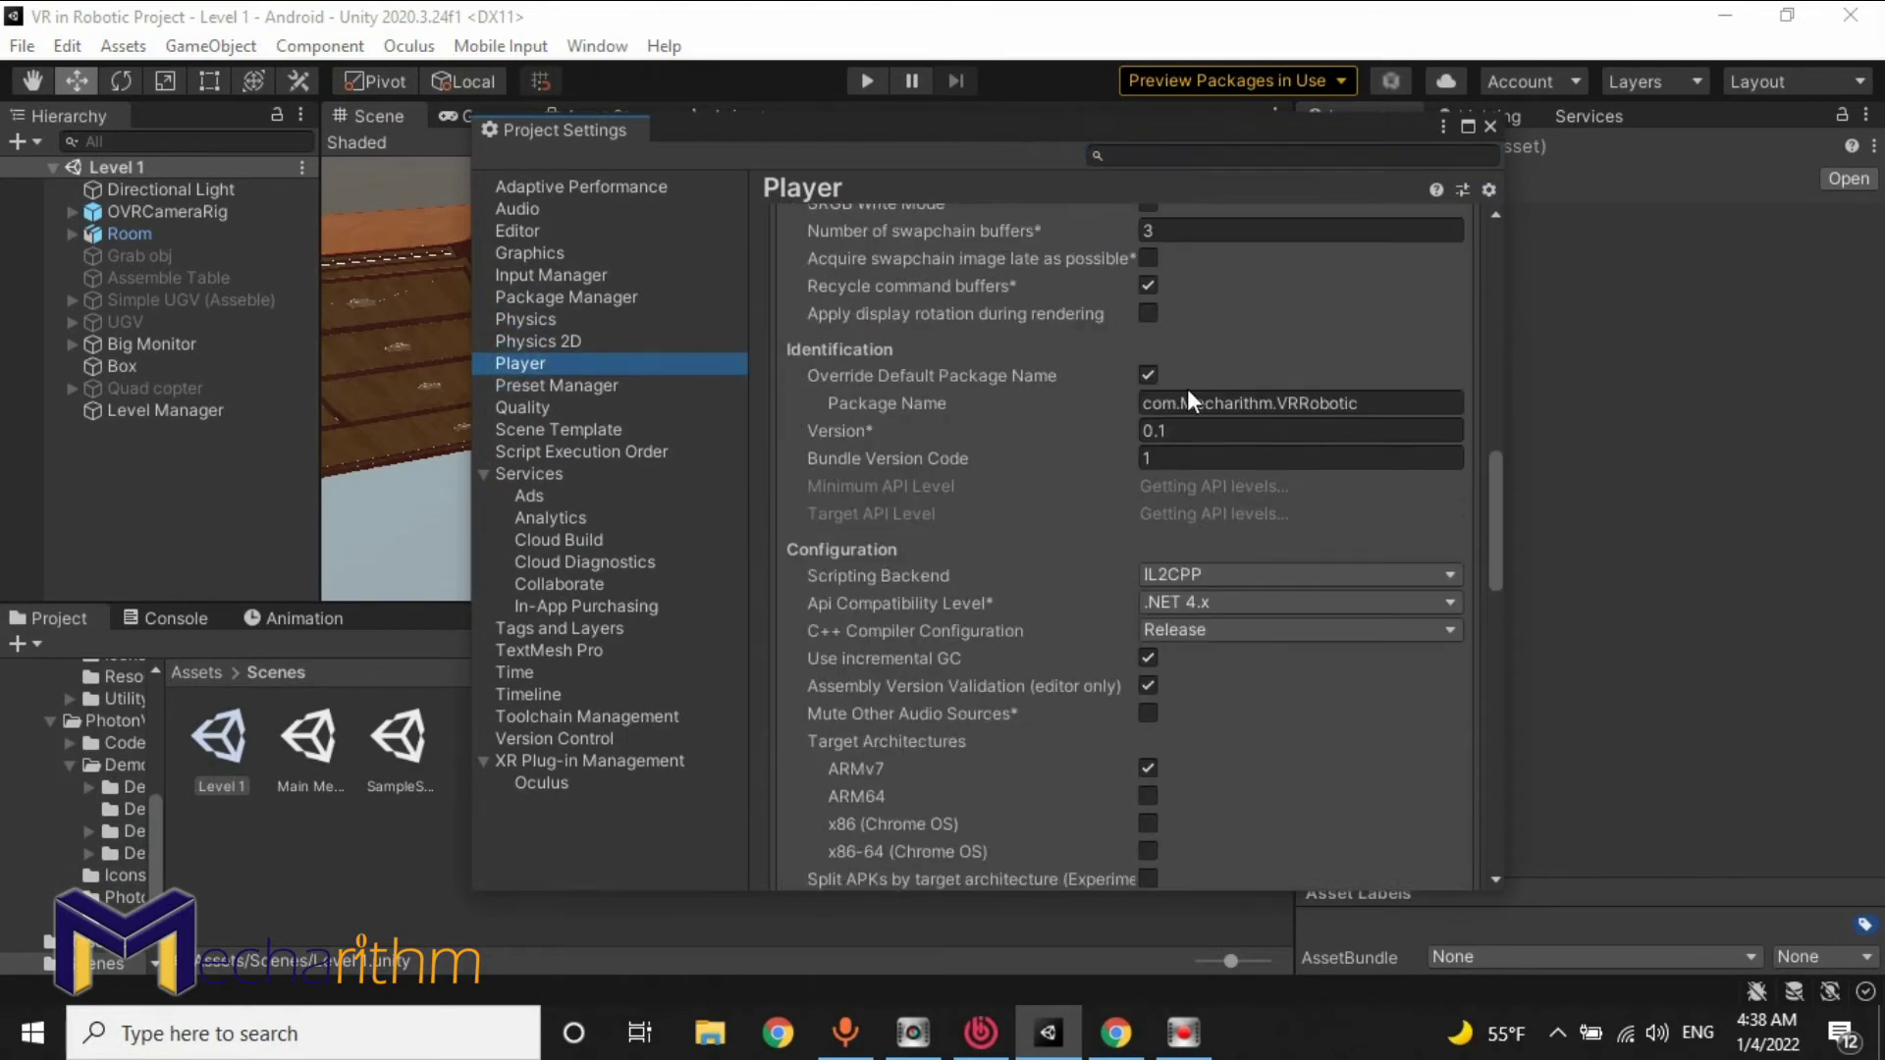
click(1215, 403)
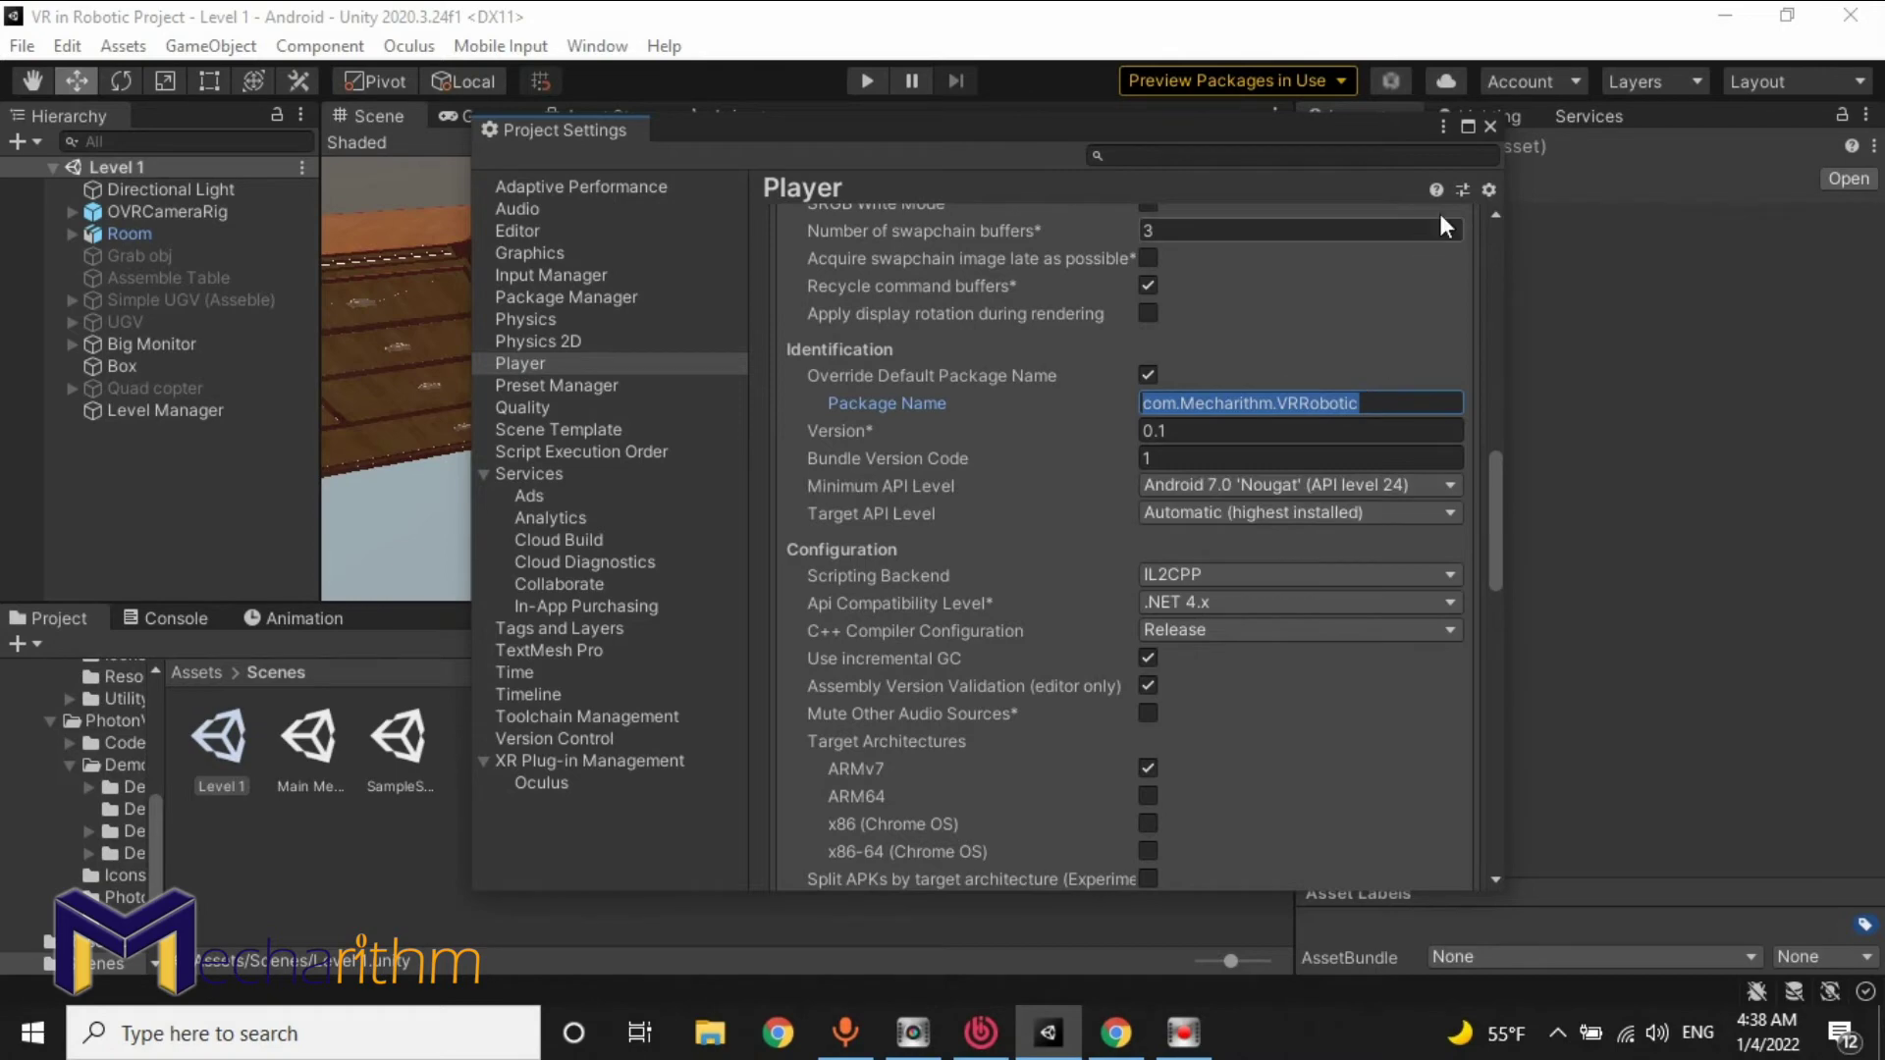
scroll(1337, 443, up, 3)
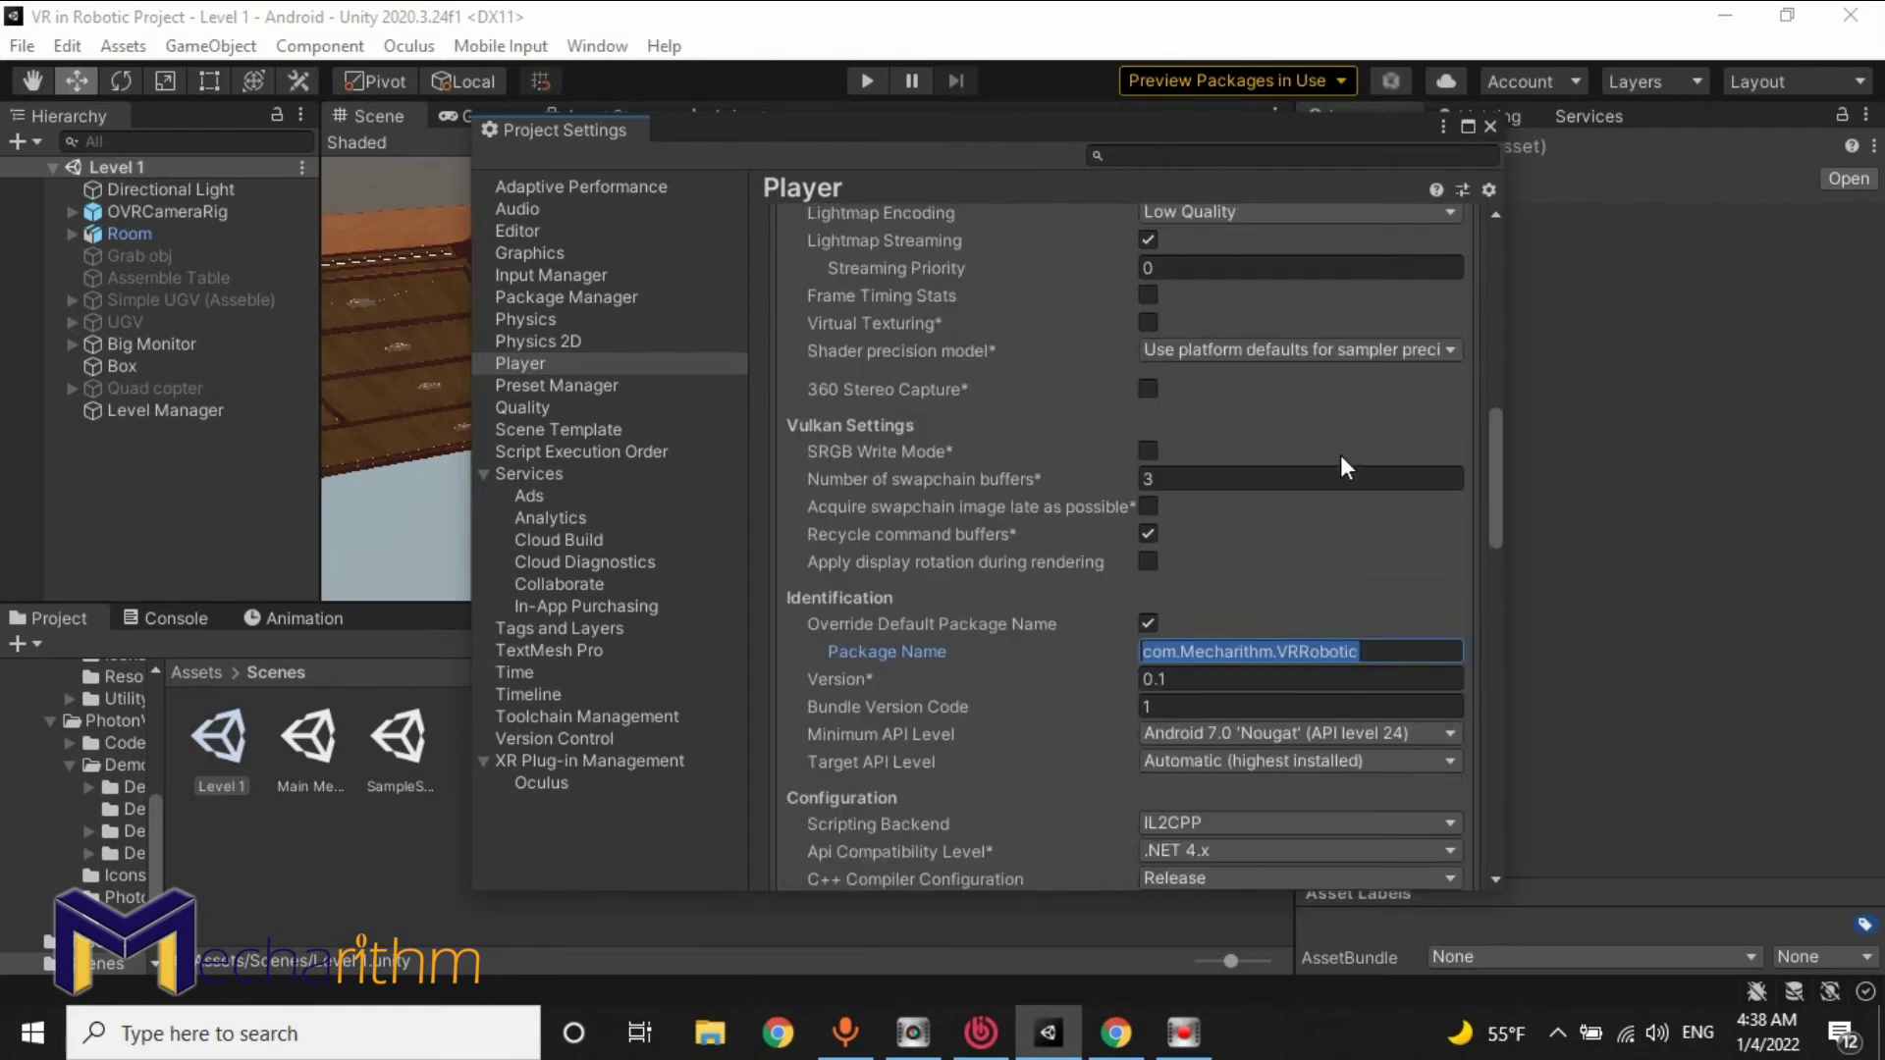
scroll(1340, 468, up, 1)
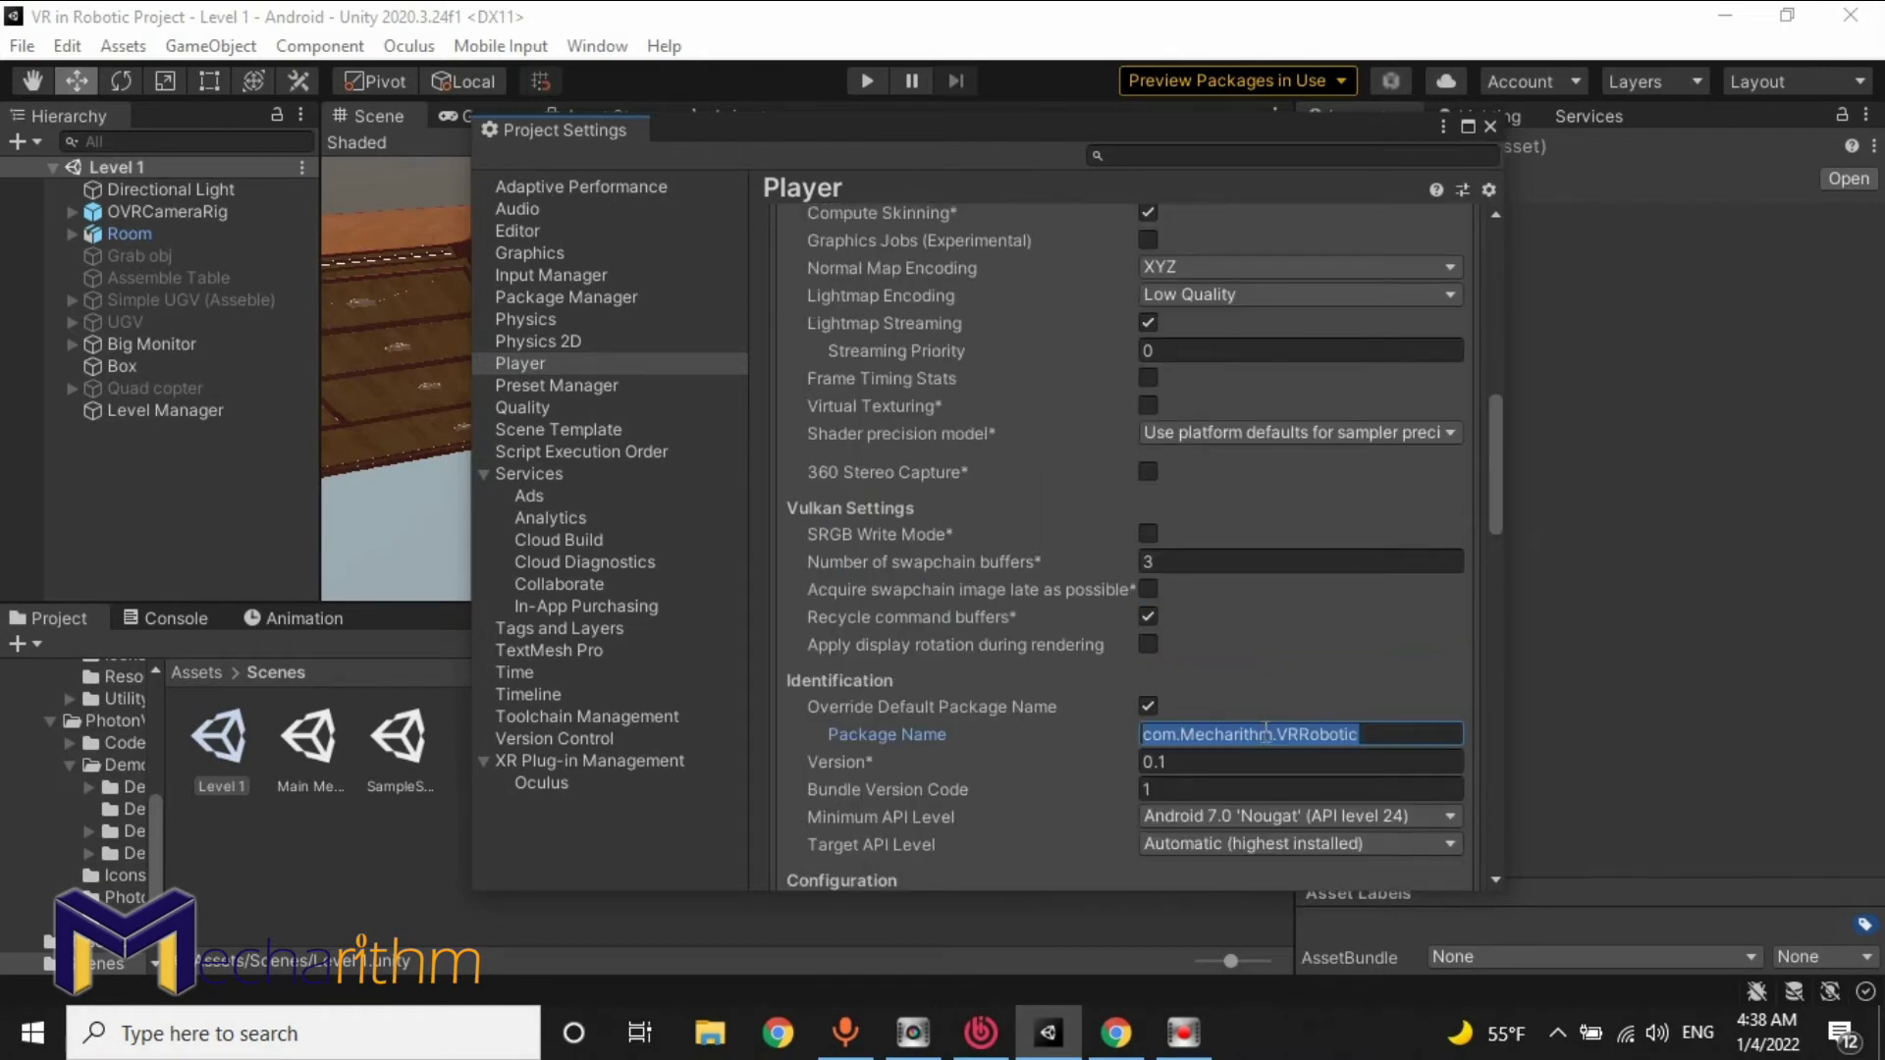
click(1116, 1033)
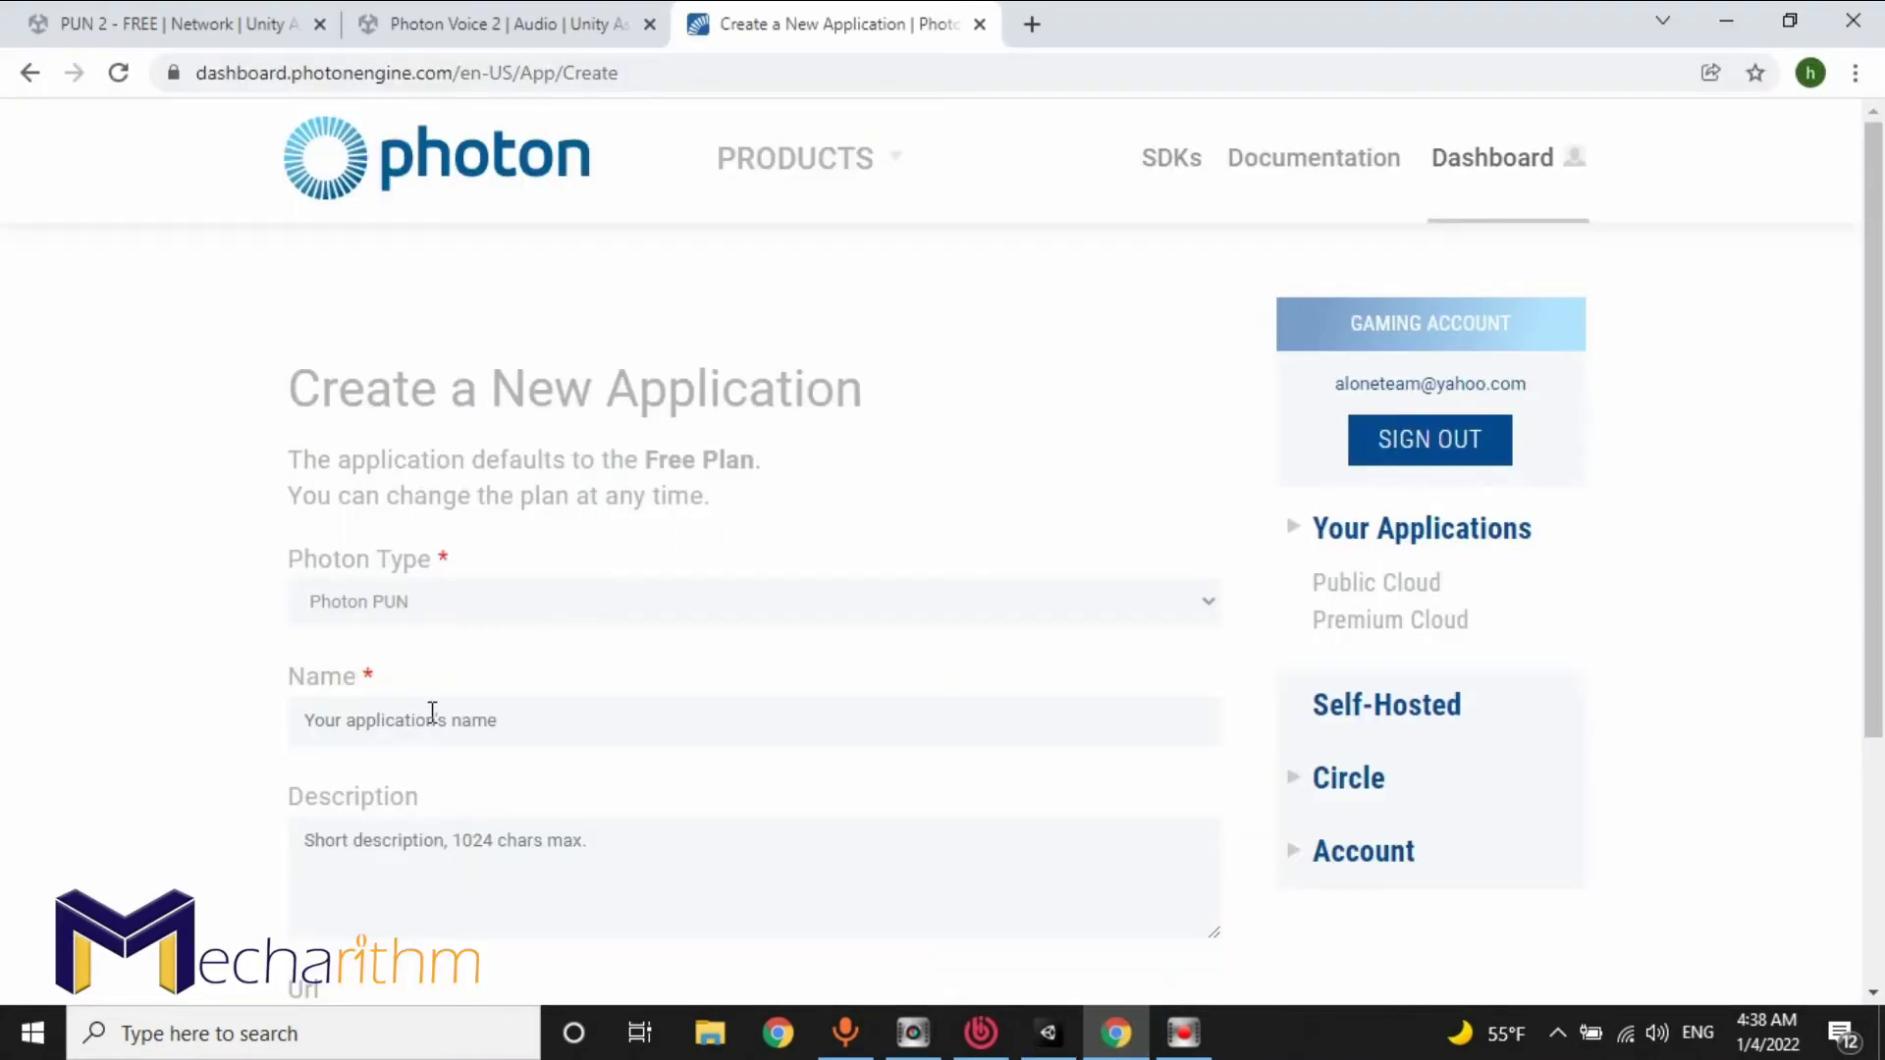
scroll(501, 718, down, 1)
scroll(391, 833, down, 1)
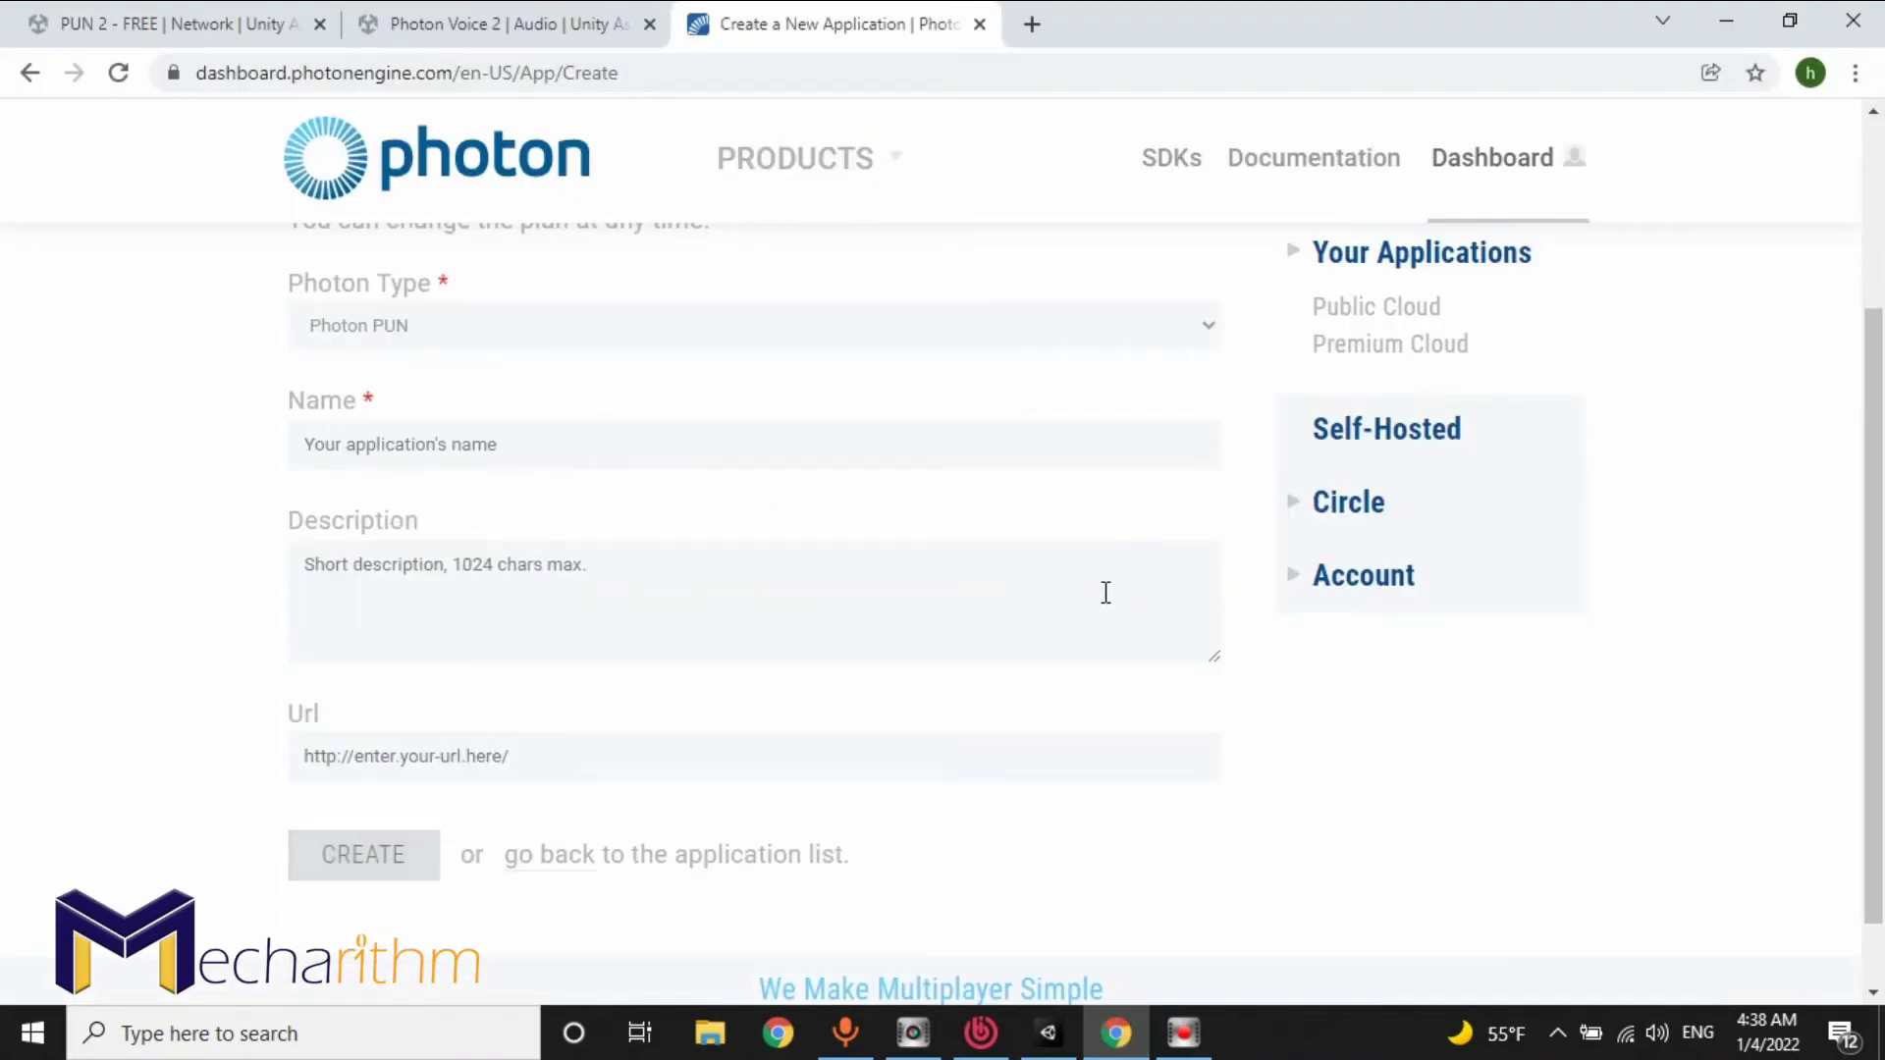
scroll(1091, 633, down, 1)
Select the full App ID of the com.Mecharithm.VRRobotic app in the application list, then return to Unity.
click(576, 772)
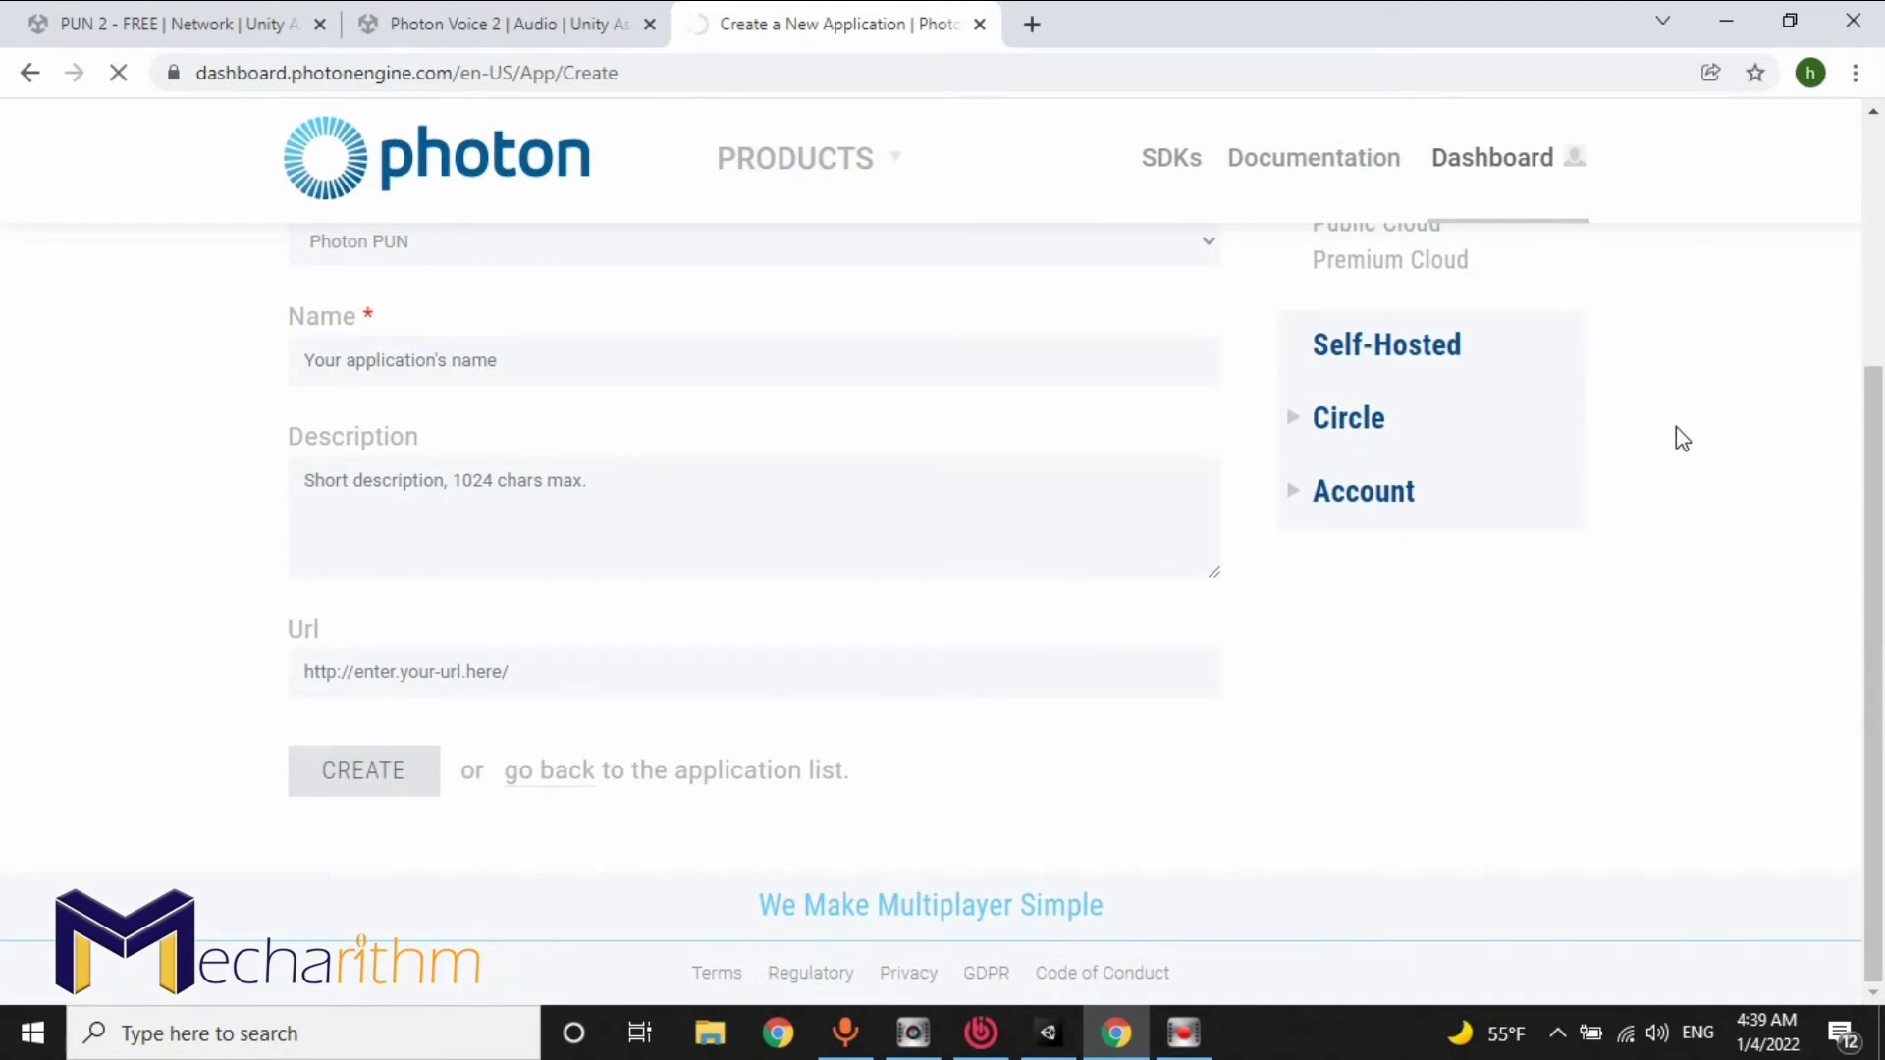
scroll(1677, 430, down, 2)
scroll(1326, 574, down, 4)
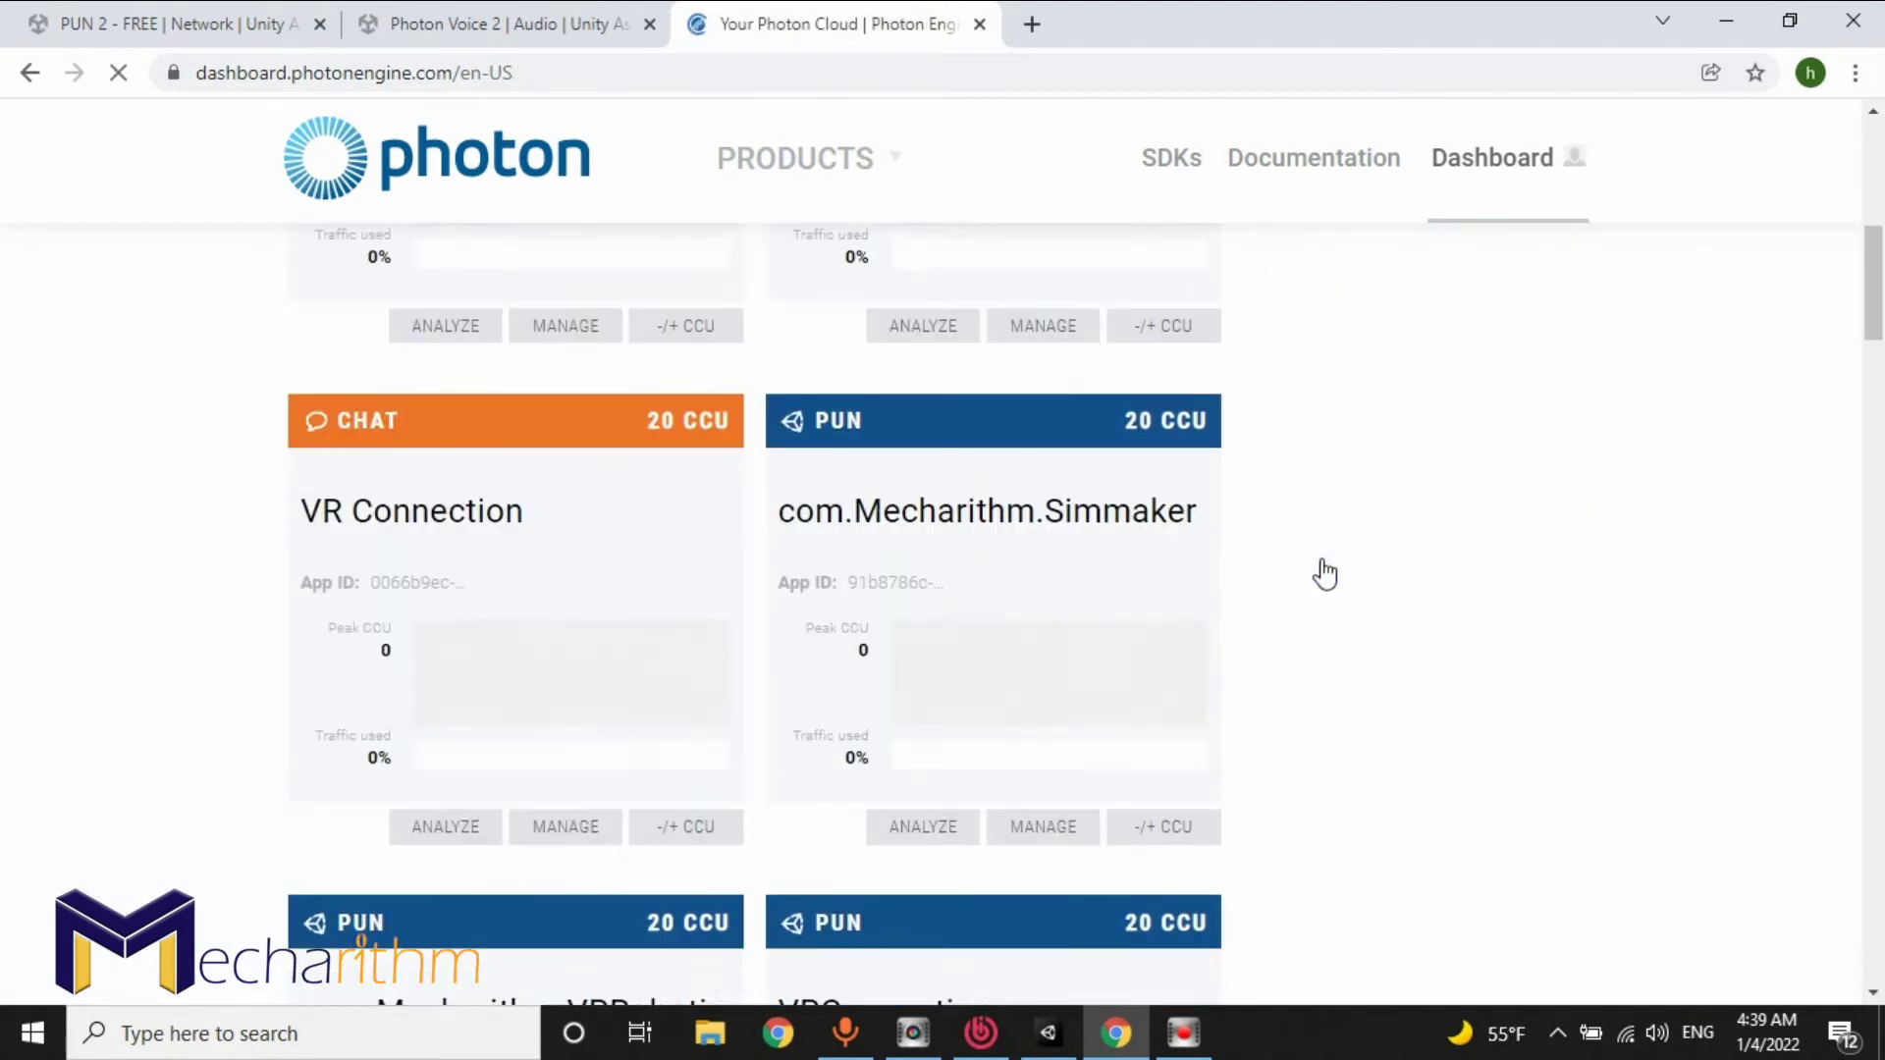
scroll(1325, 574, down, 2)
scroll(1165, 568, down, 1)
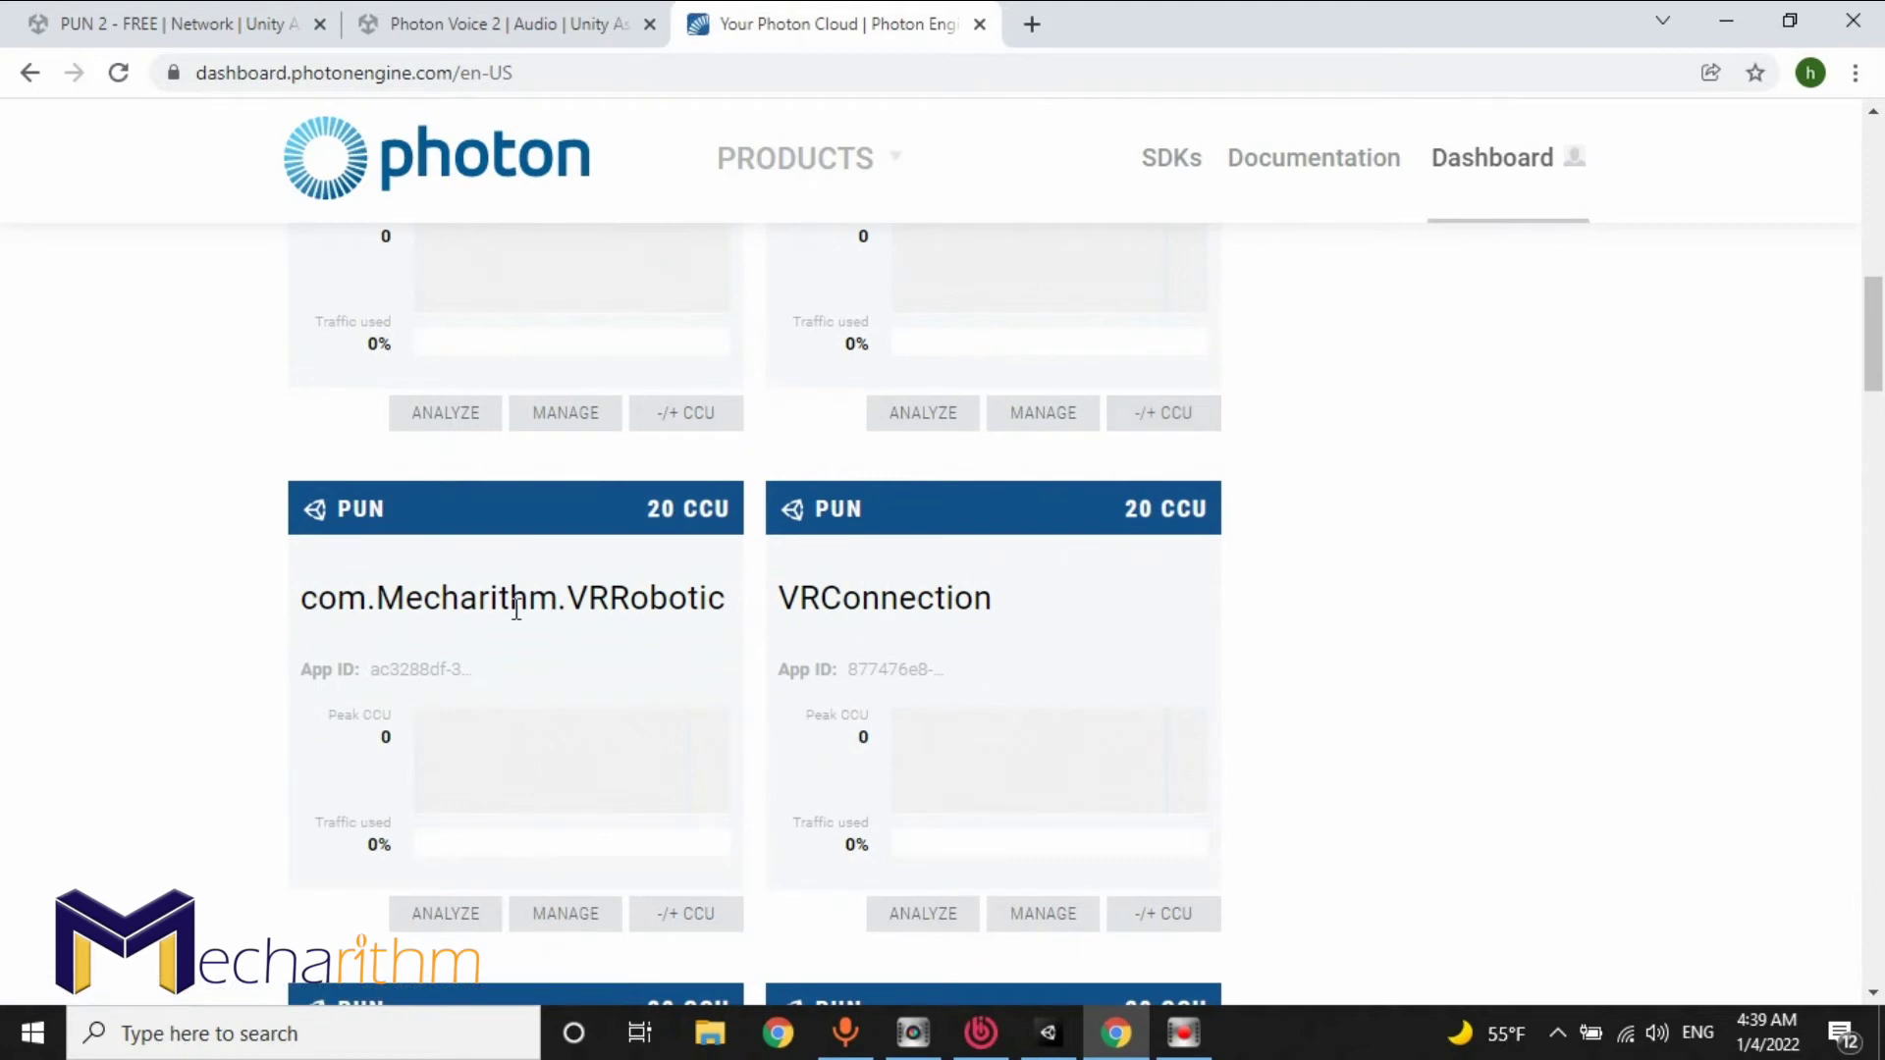
click(441, 669)
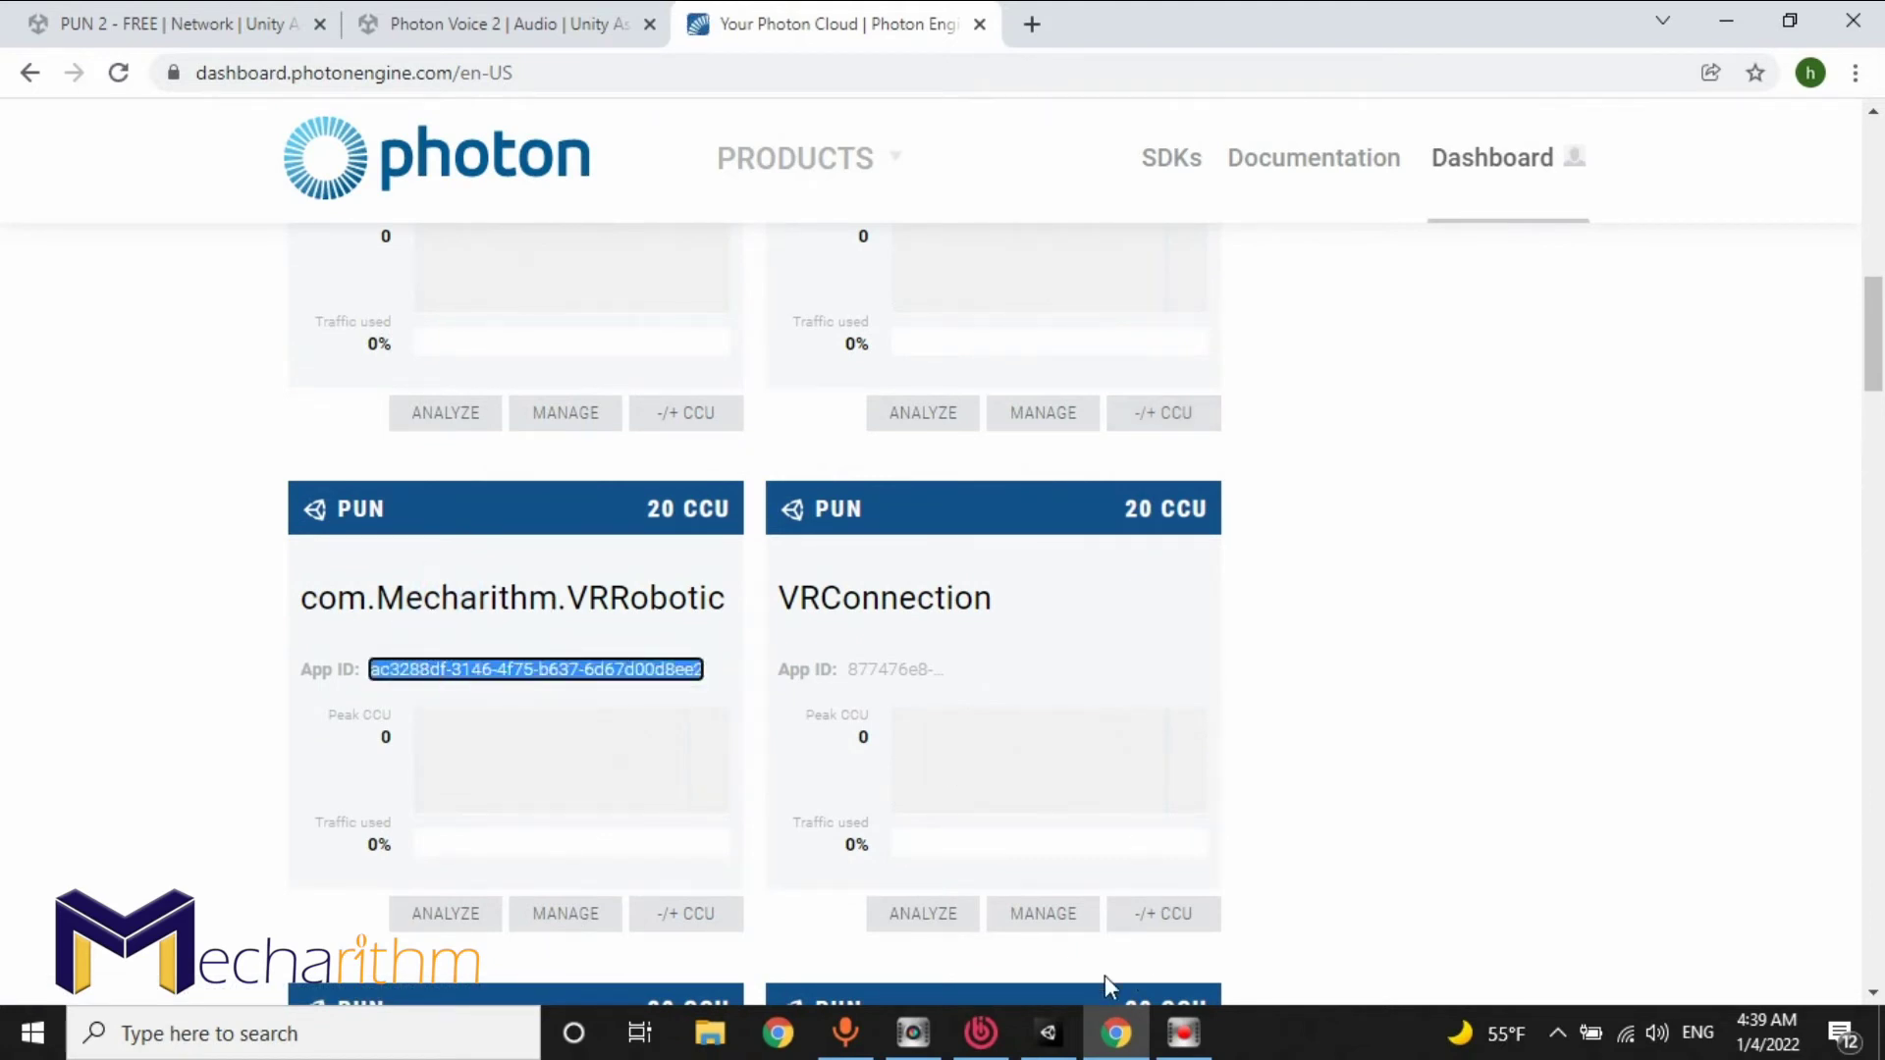
click(1047, 1034)
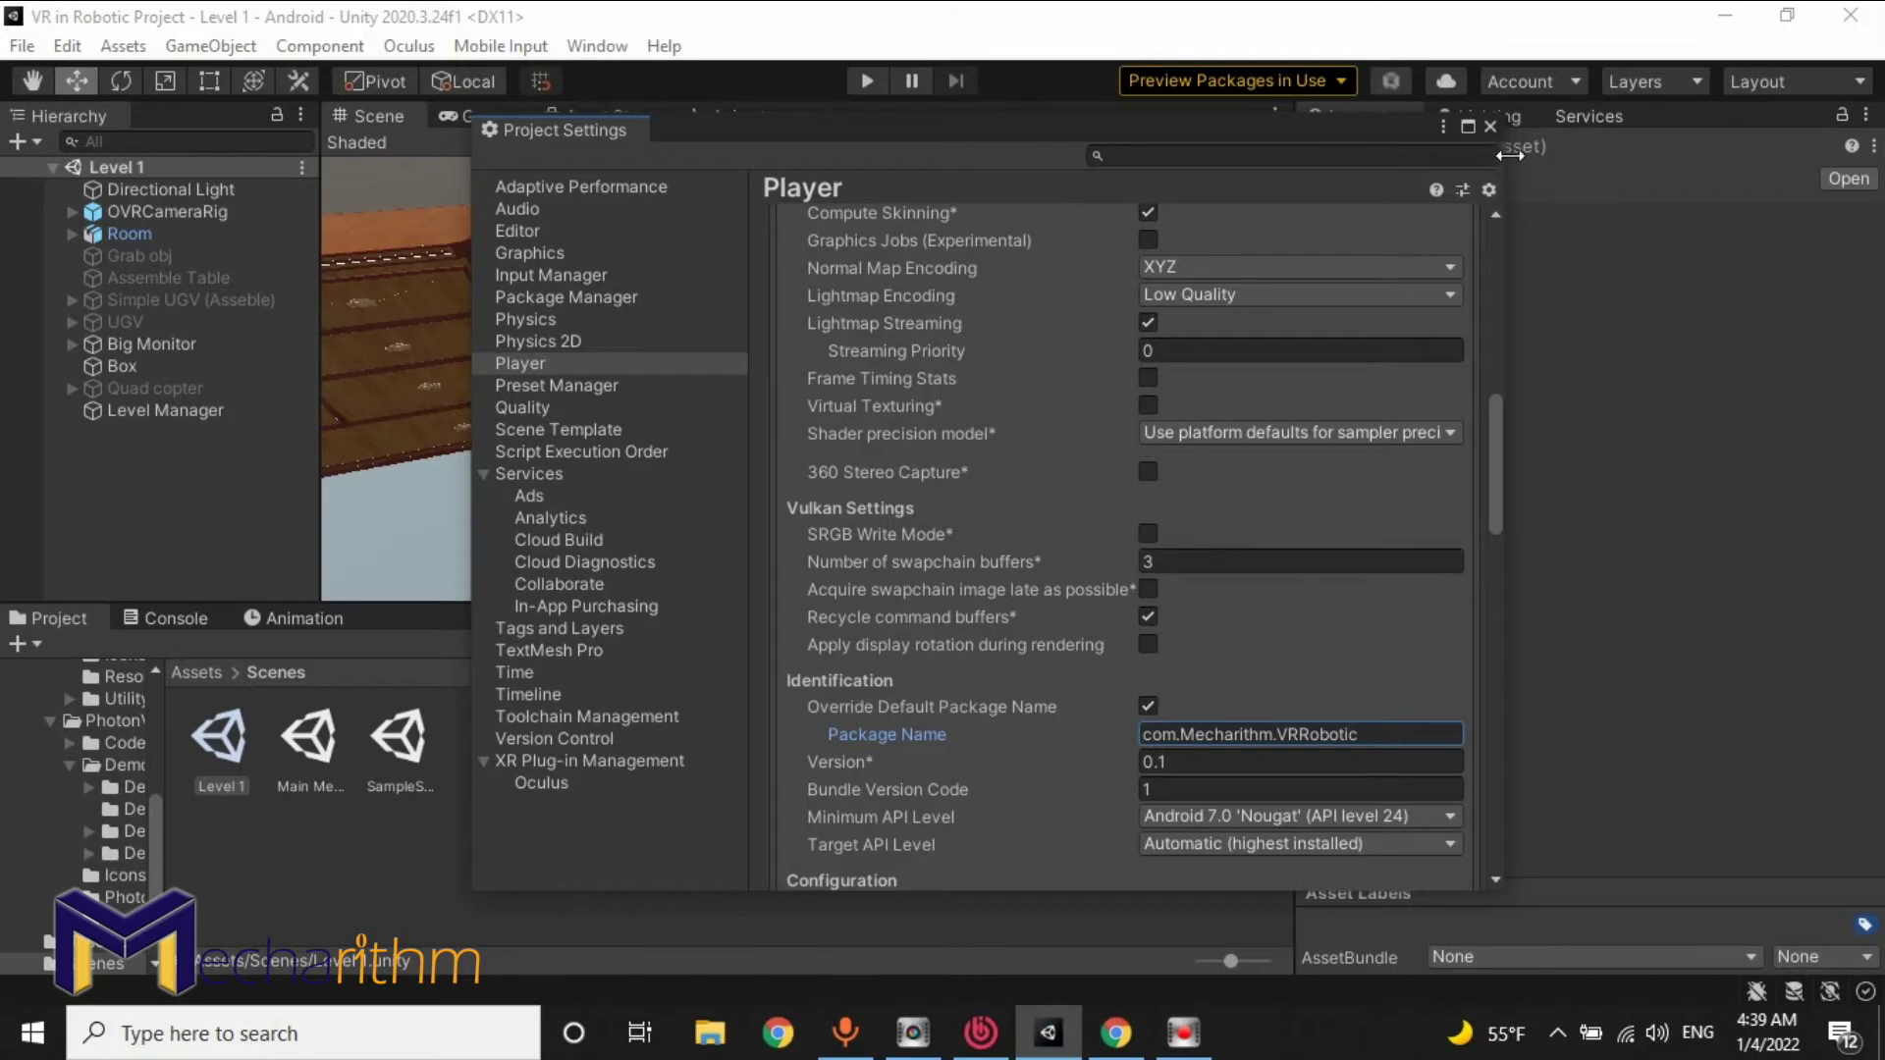
Paste the VRRobotic App ID into App Id PUN in PhotonServerSettings, then return to the dashboard.
click(1489, 126)
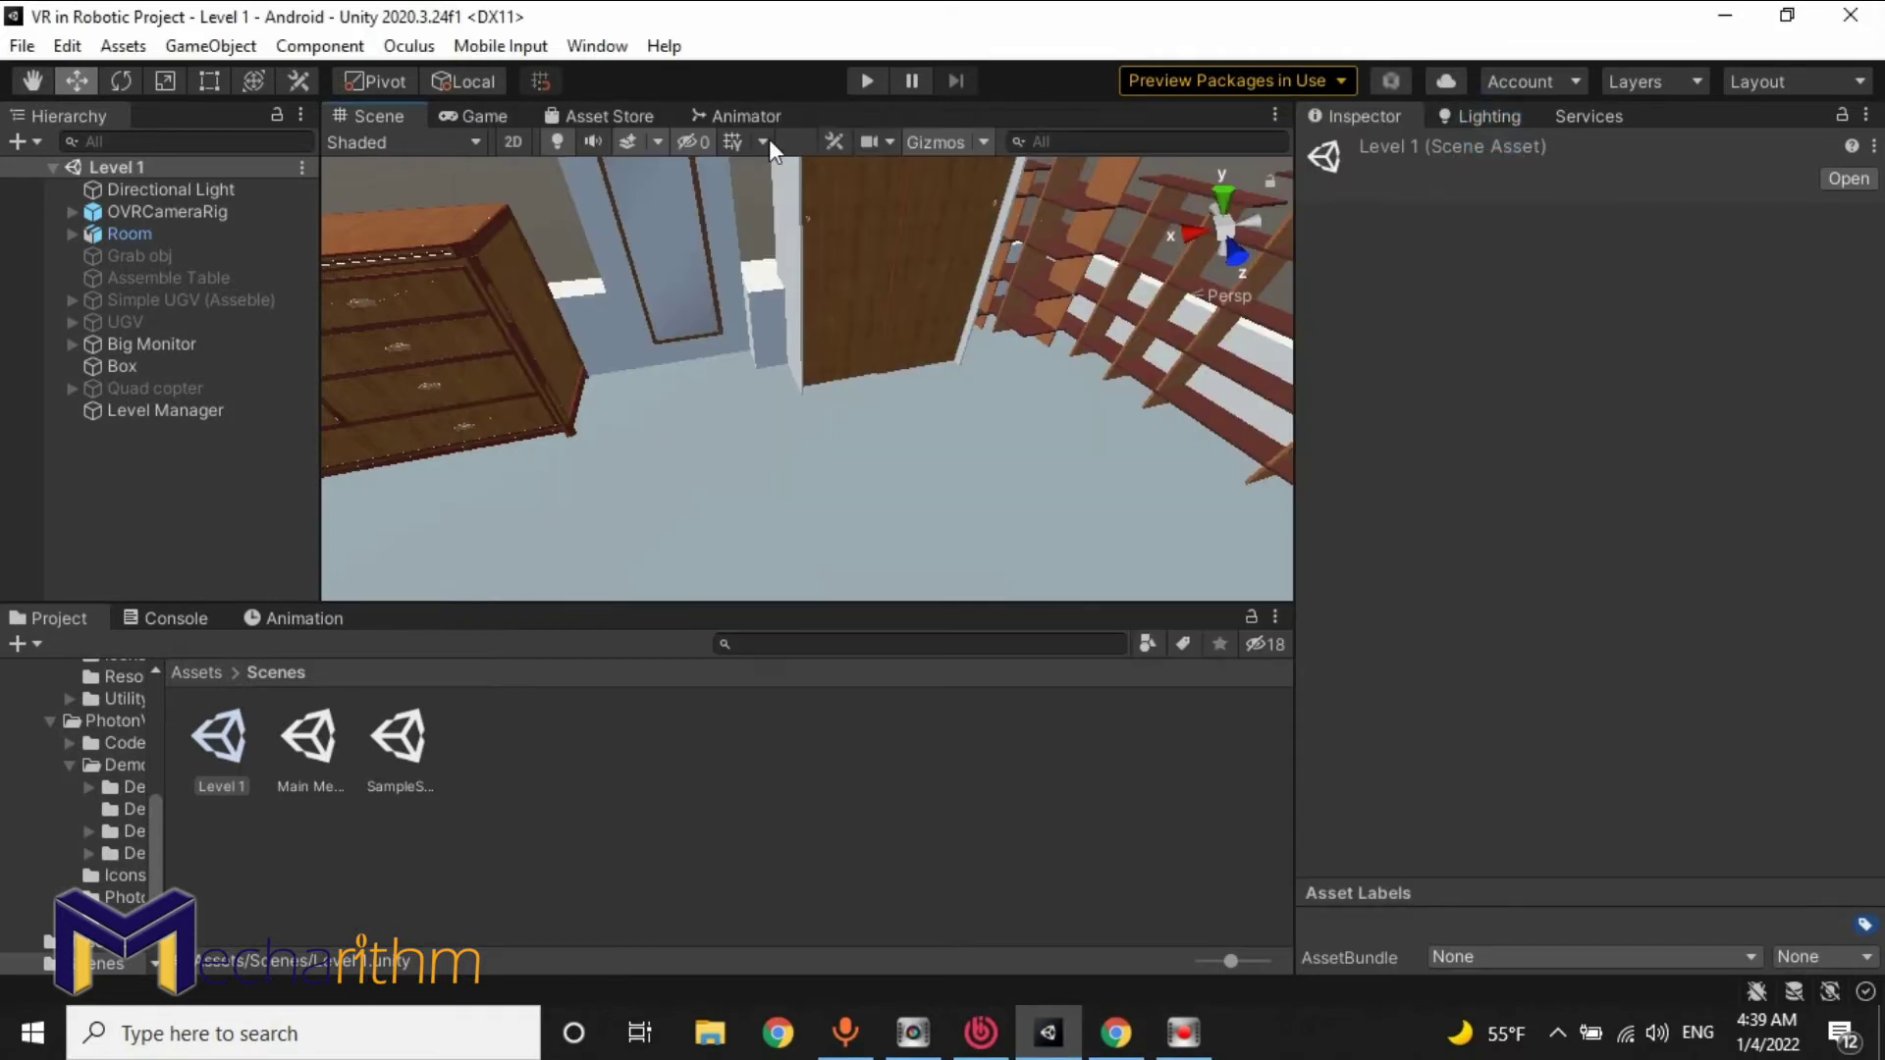
click(580, 45)
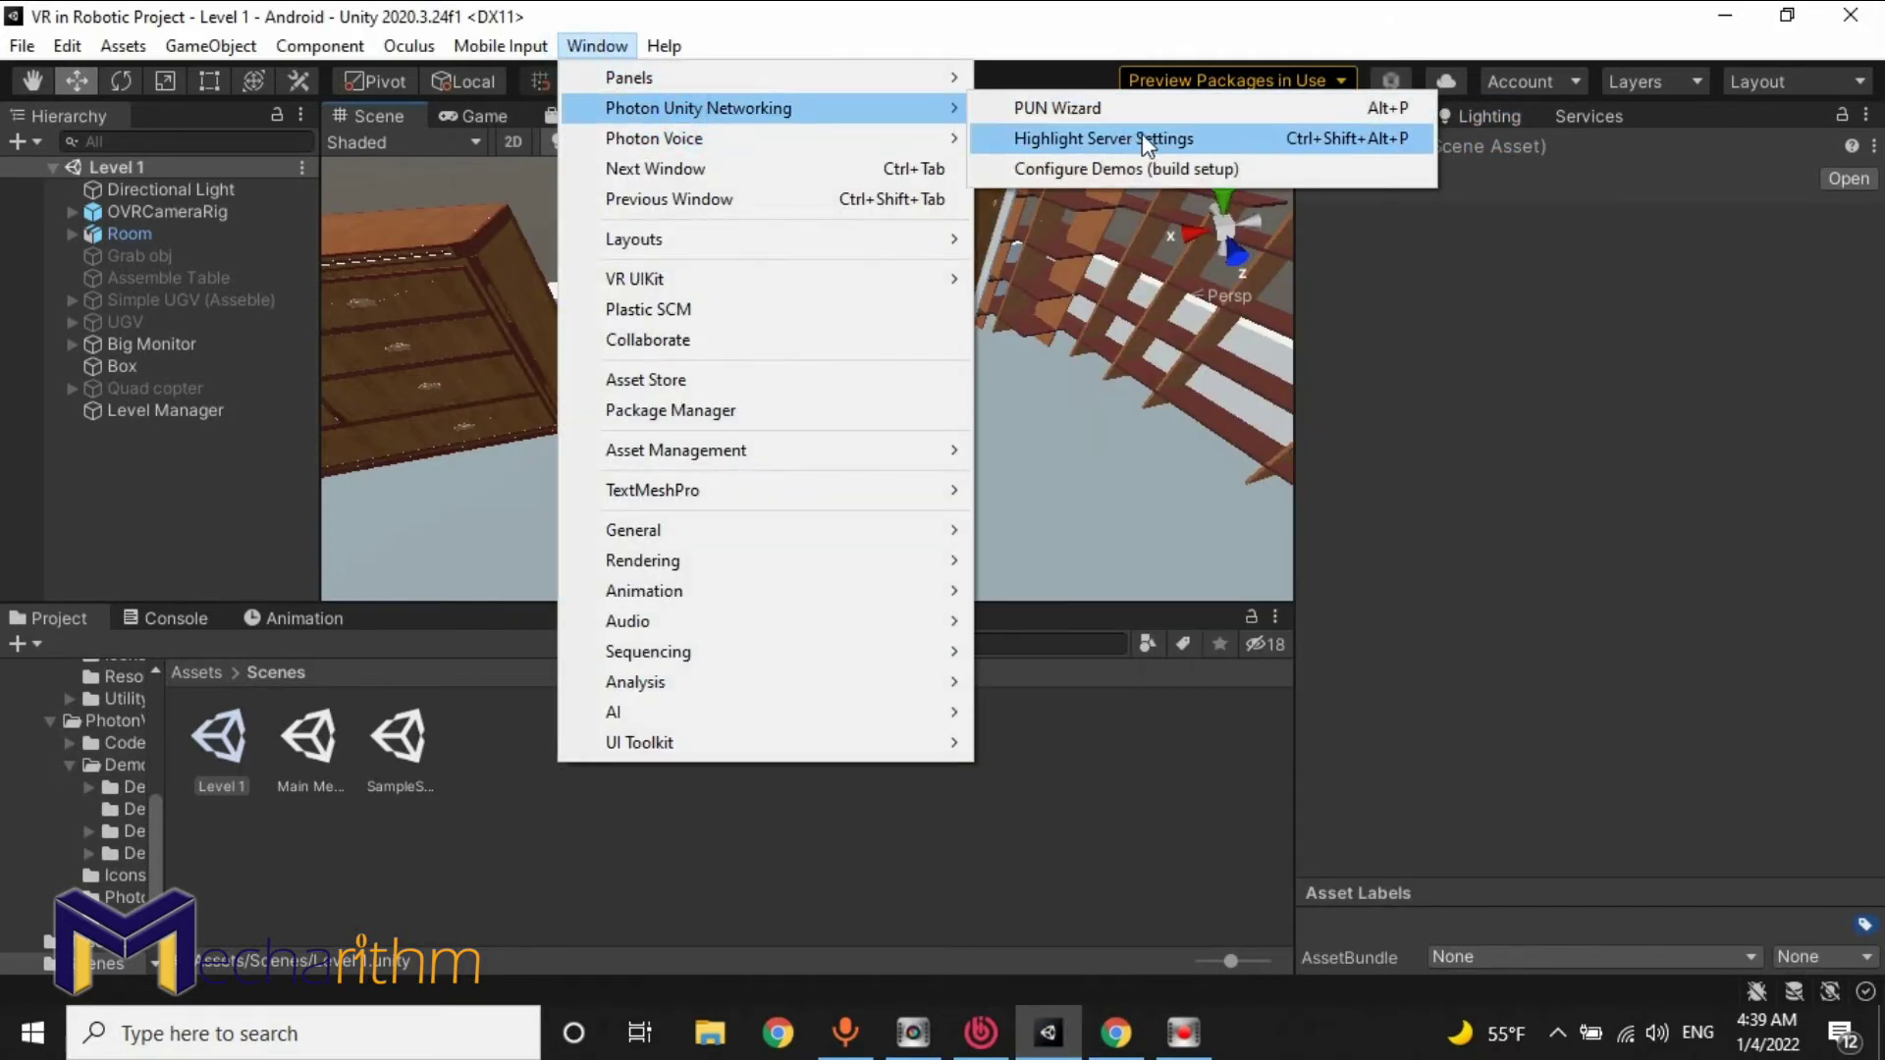
click(1120, 140)
click(1625, 307)
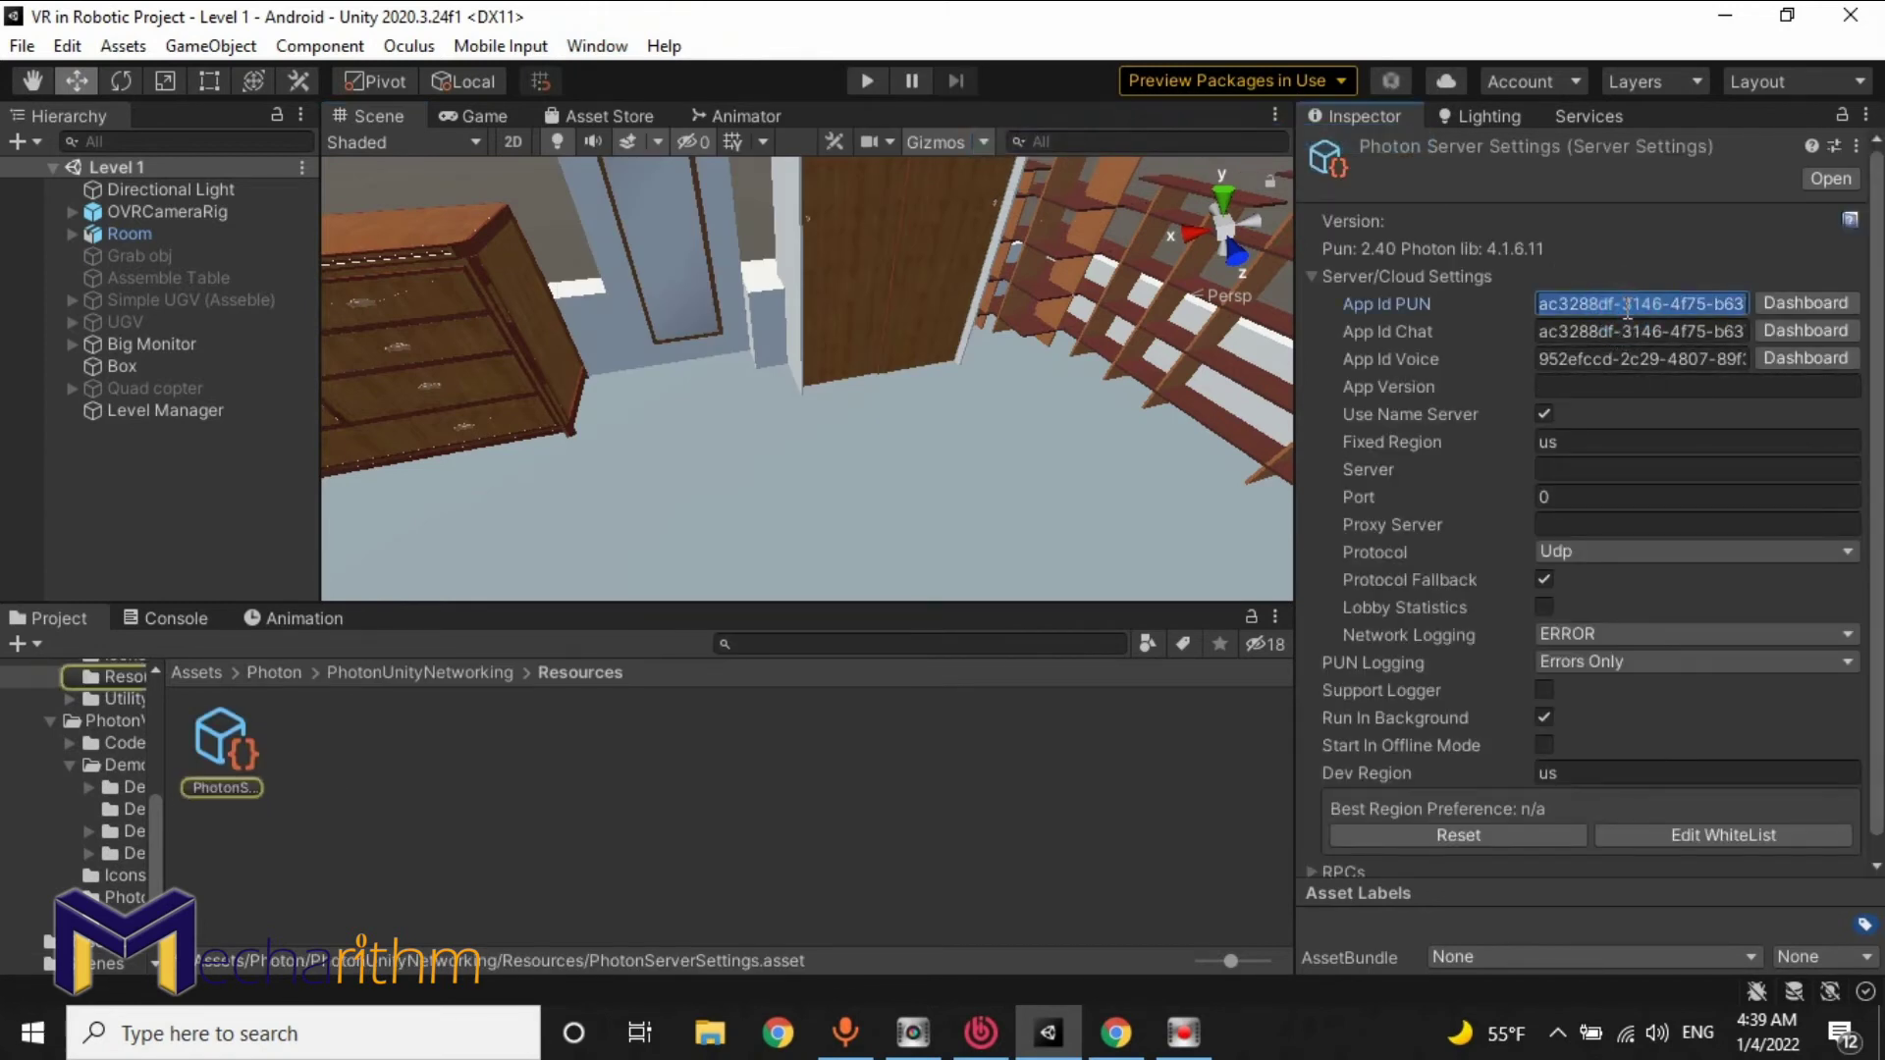
key(ctrl+v)
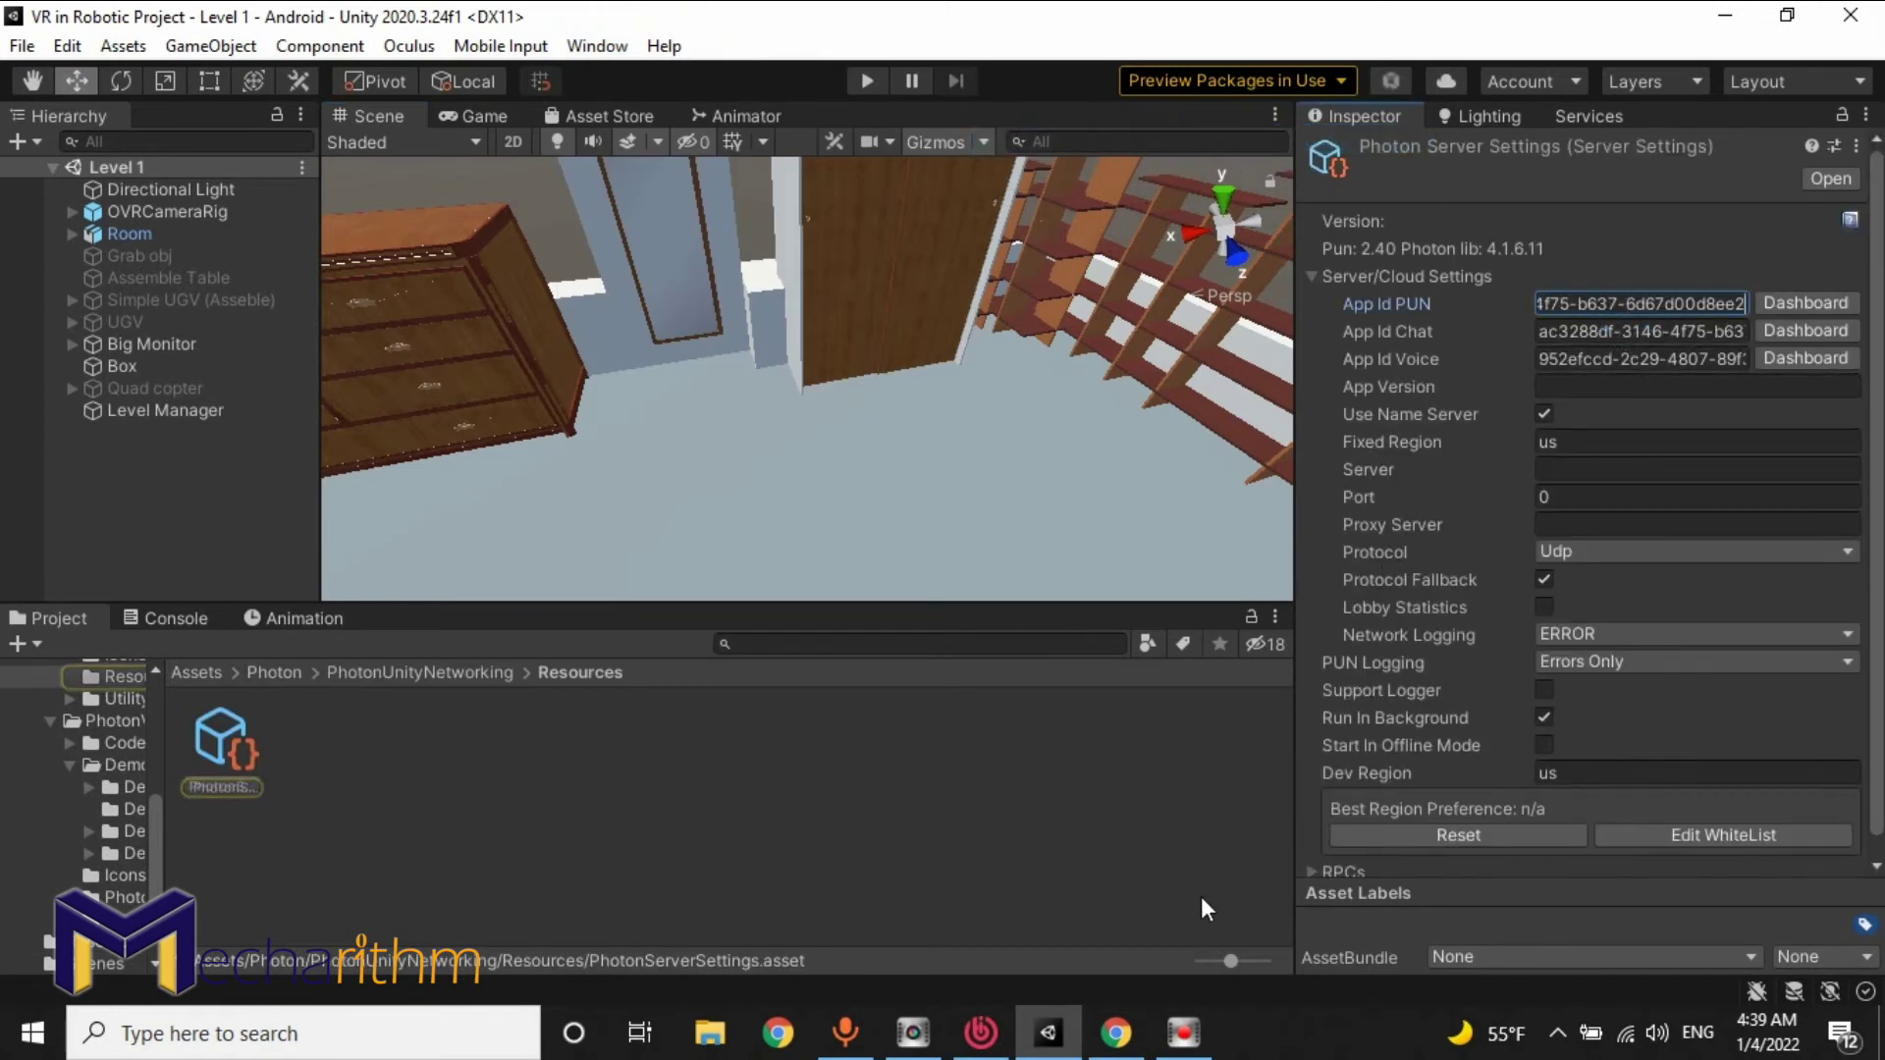
click(1572, 331)
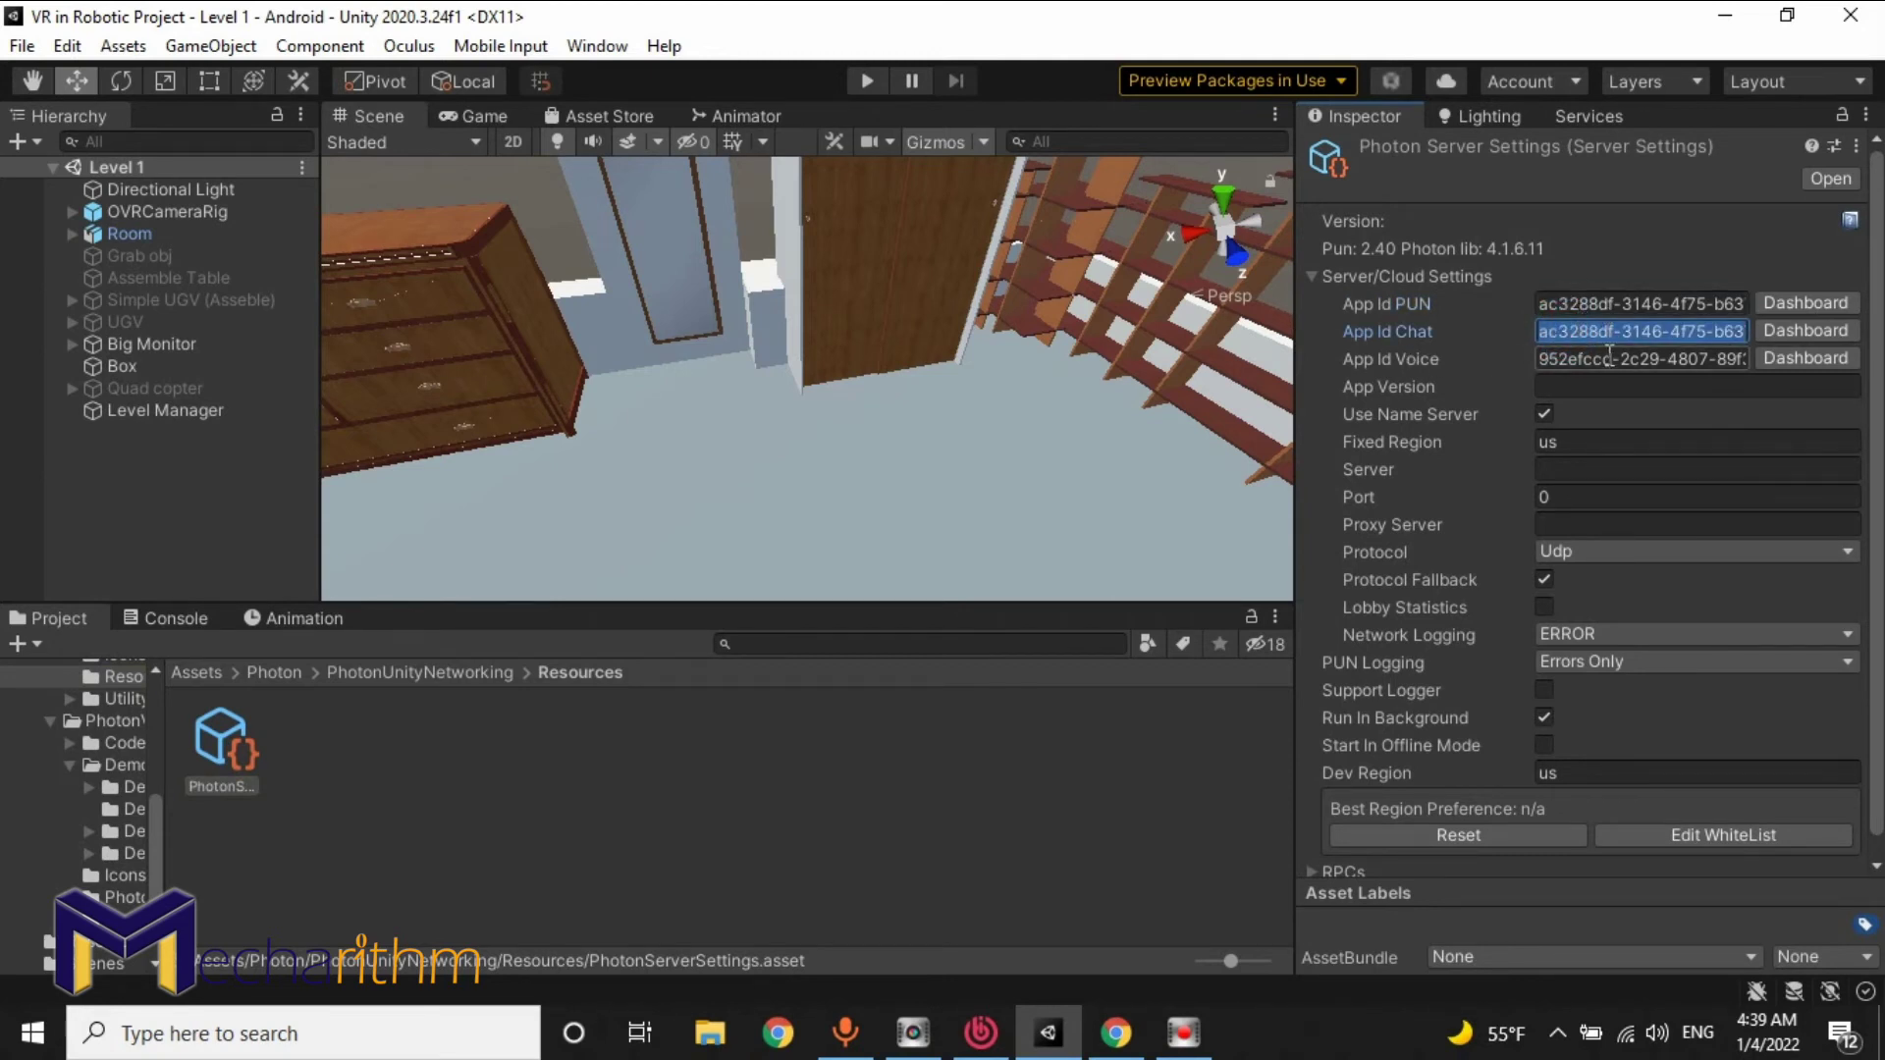
click(1144, 1035)
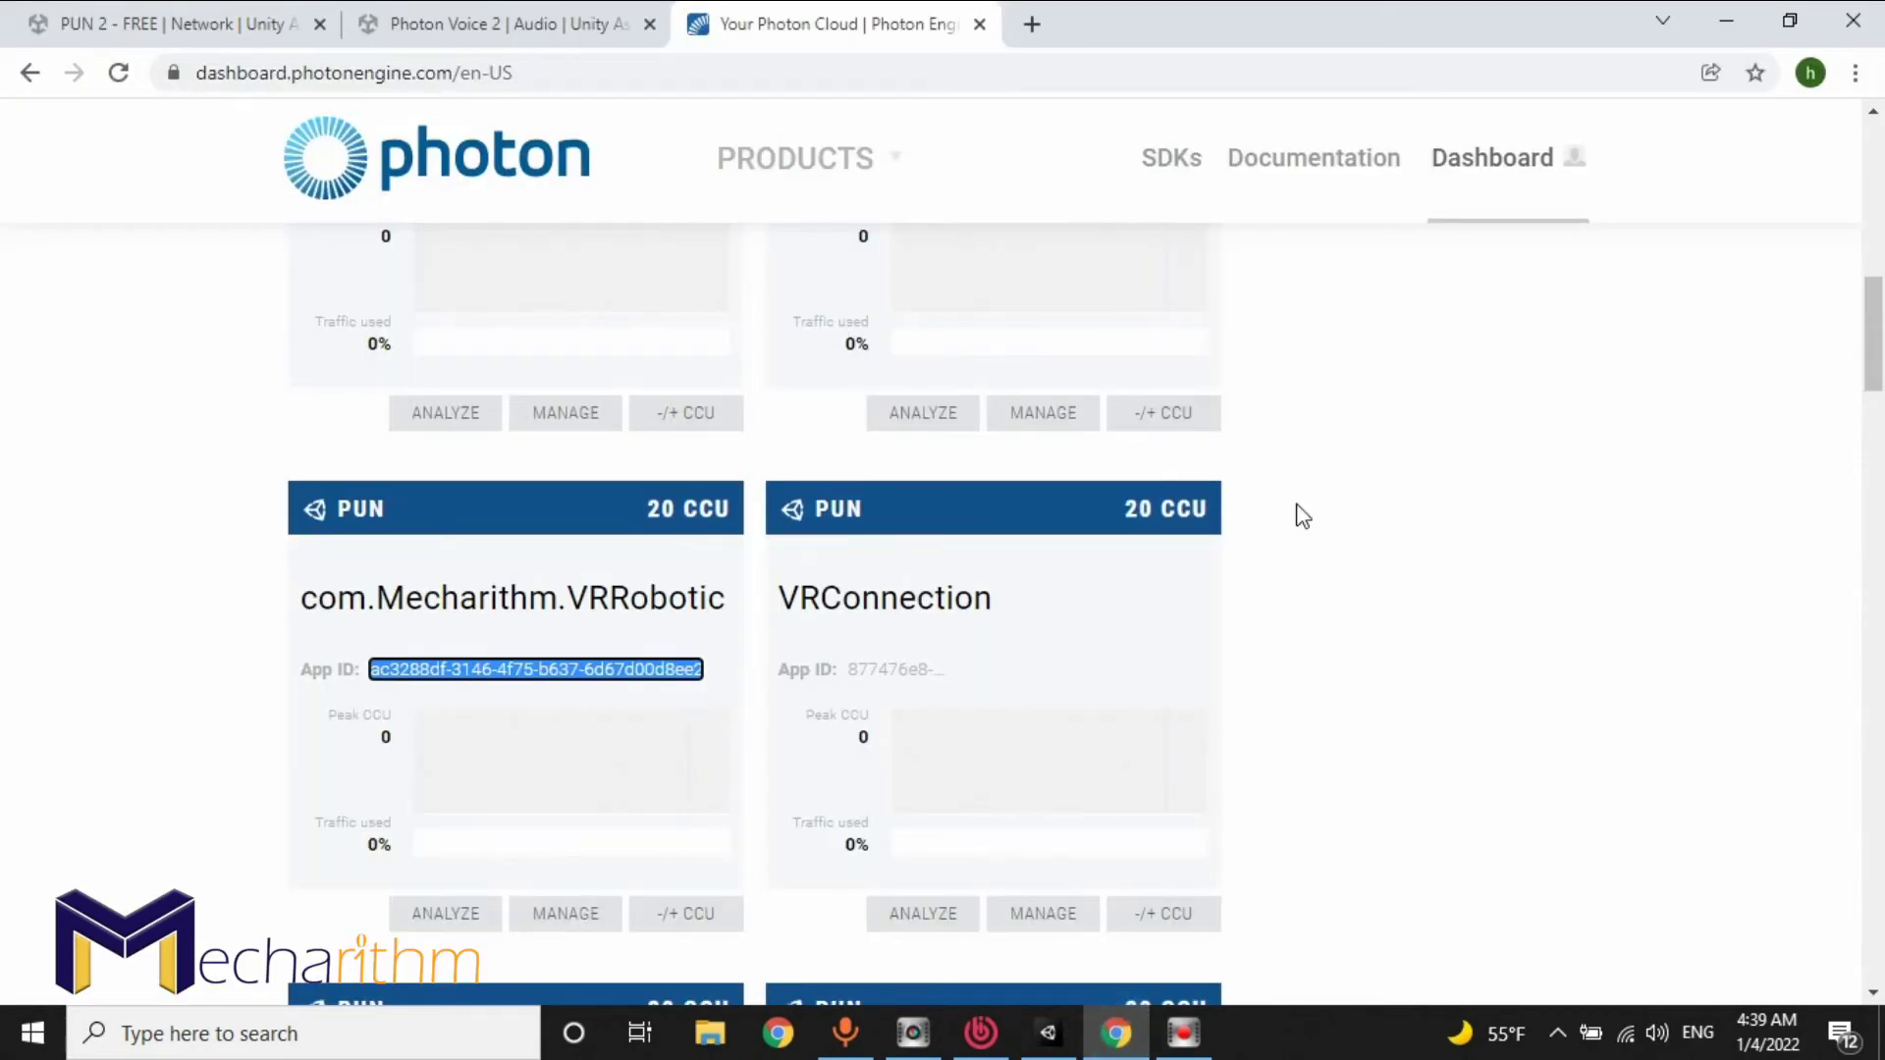
scroll(1360, 484, up, 3)
scroll(1384, 481, up, 2)
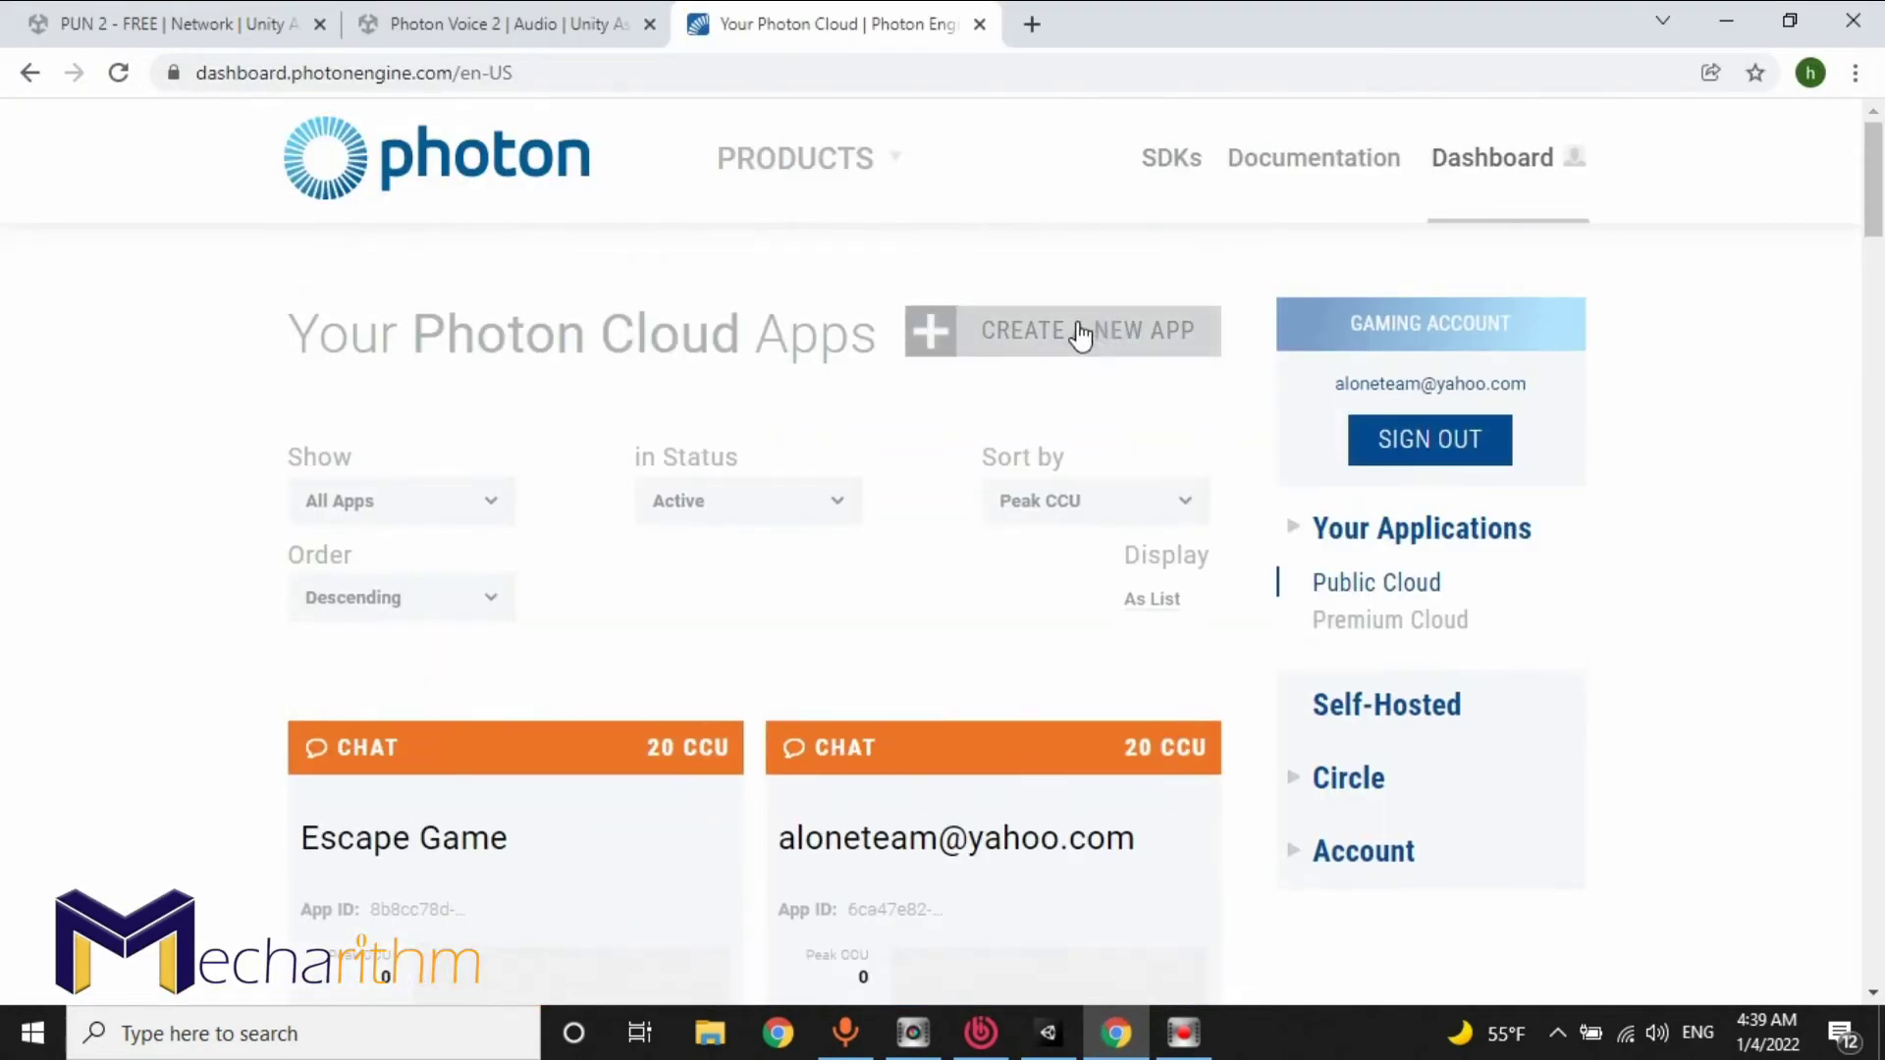
Begin creating a new Photon Voice app, then abandon it and return to the apps list.
click(1027, 334)
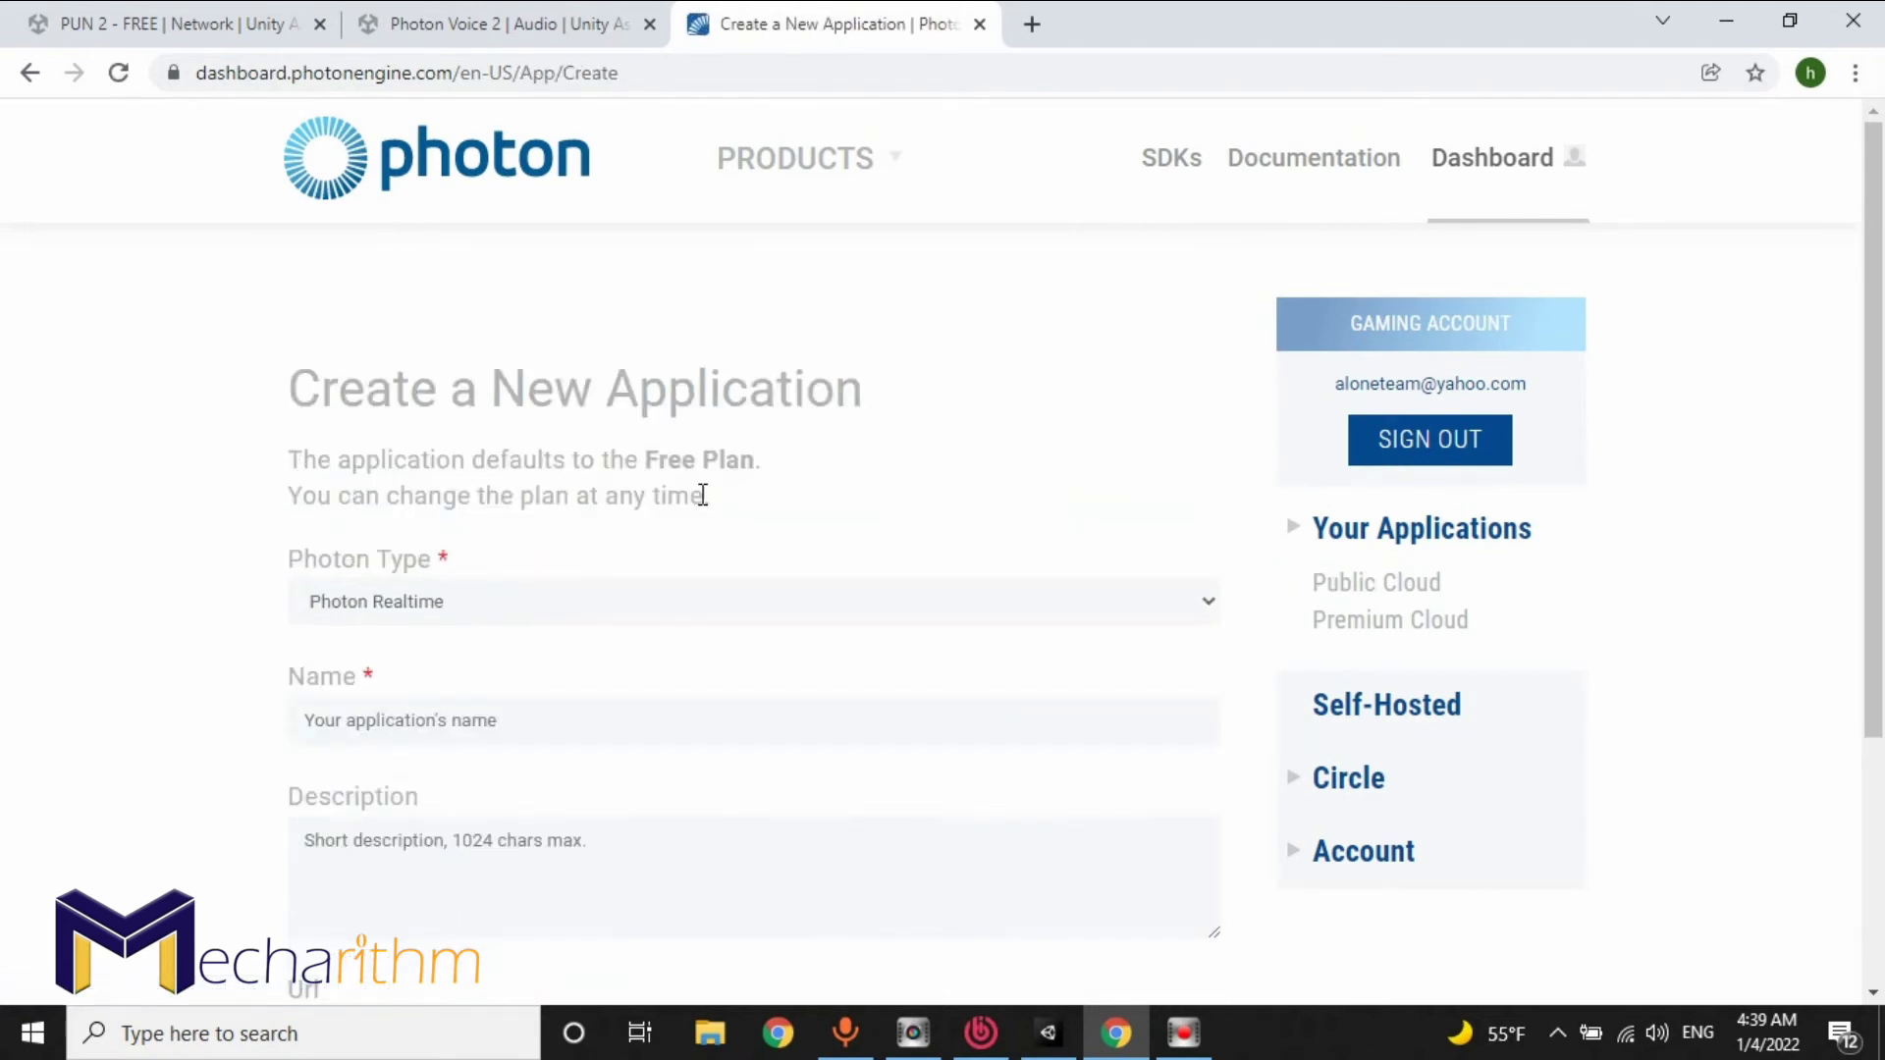
click(487, 602)
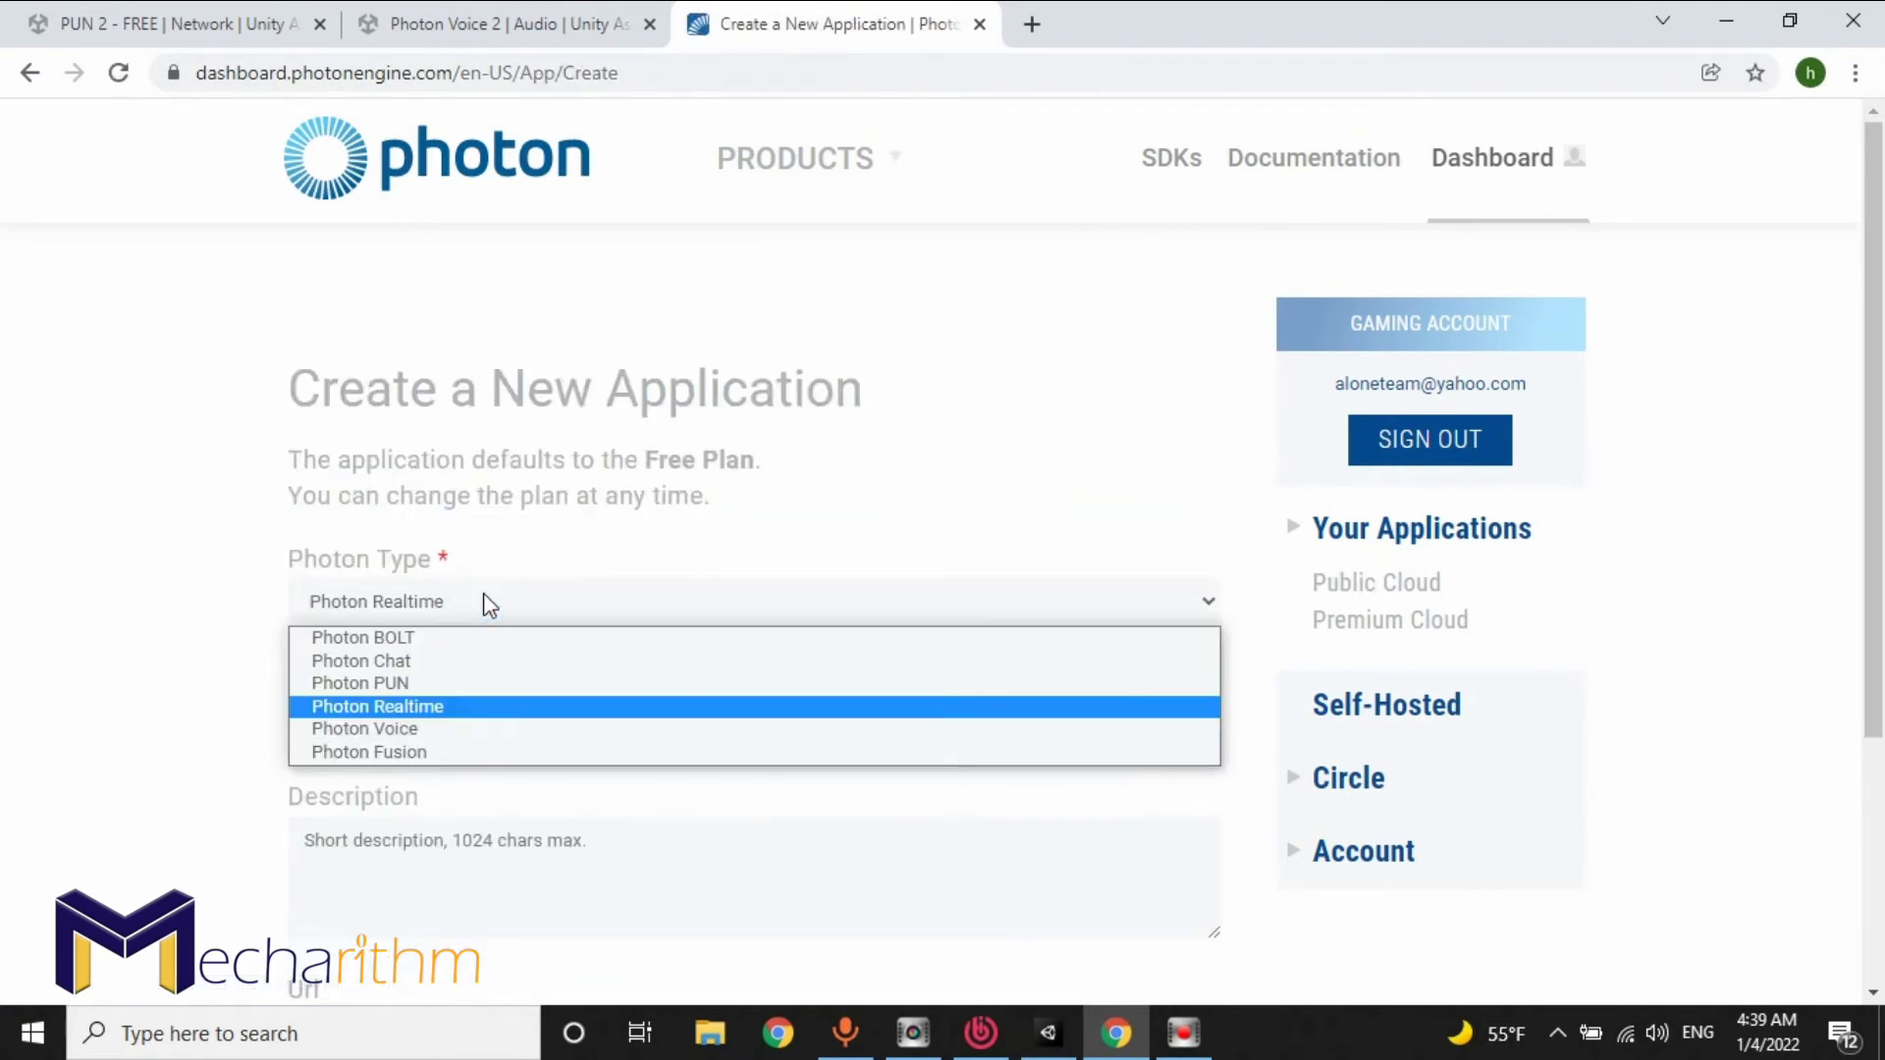
click(424, 731)
click(476, 720)
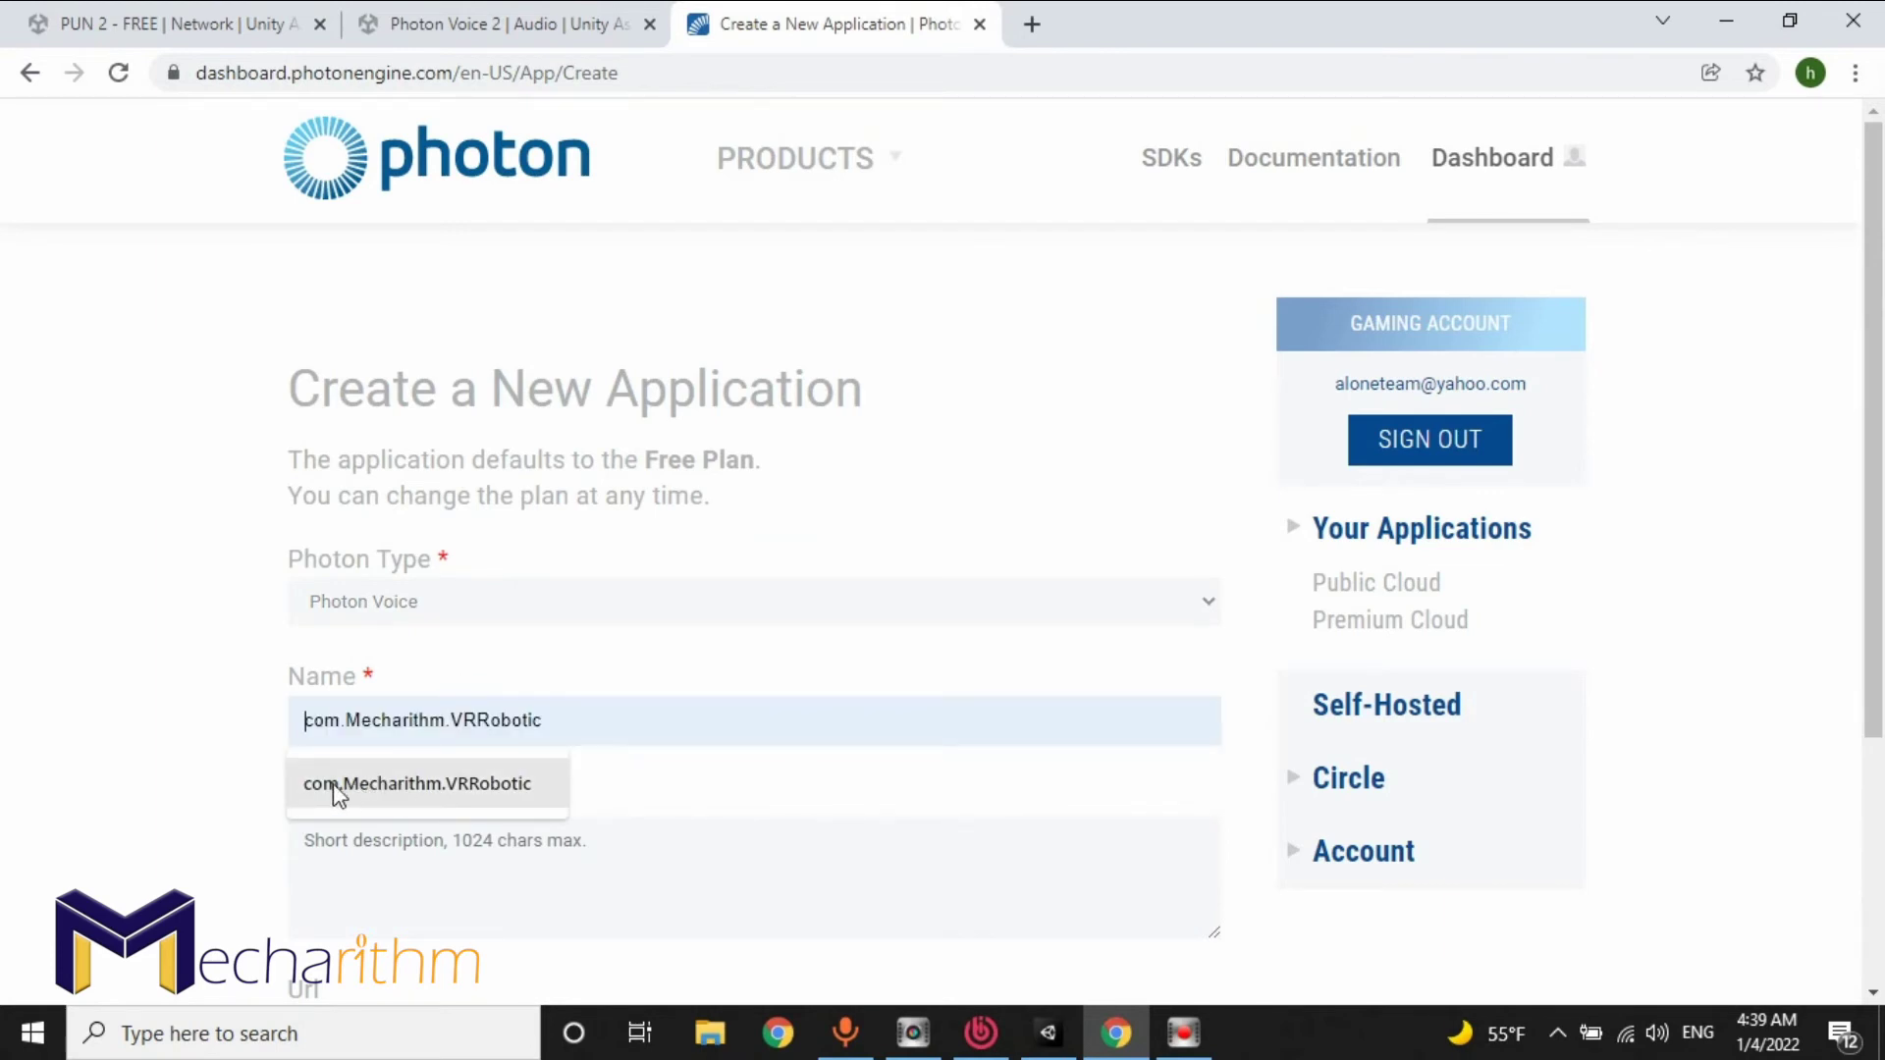
scroll(911, 589, down, 1)
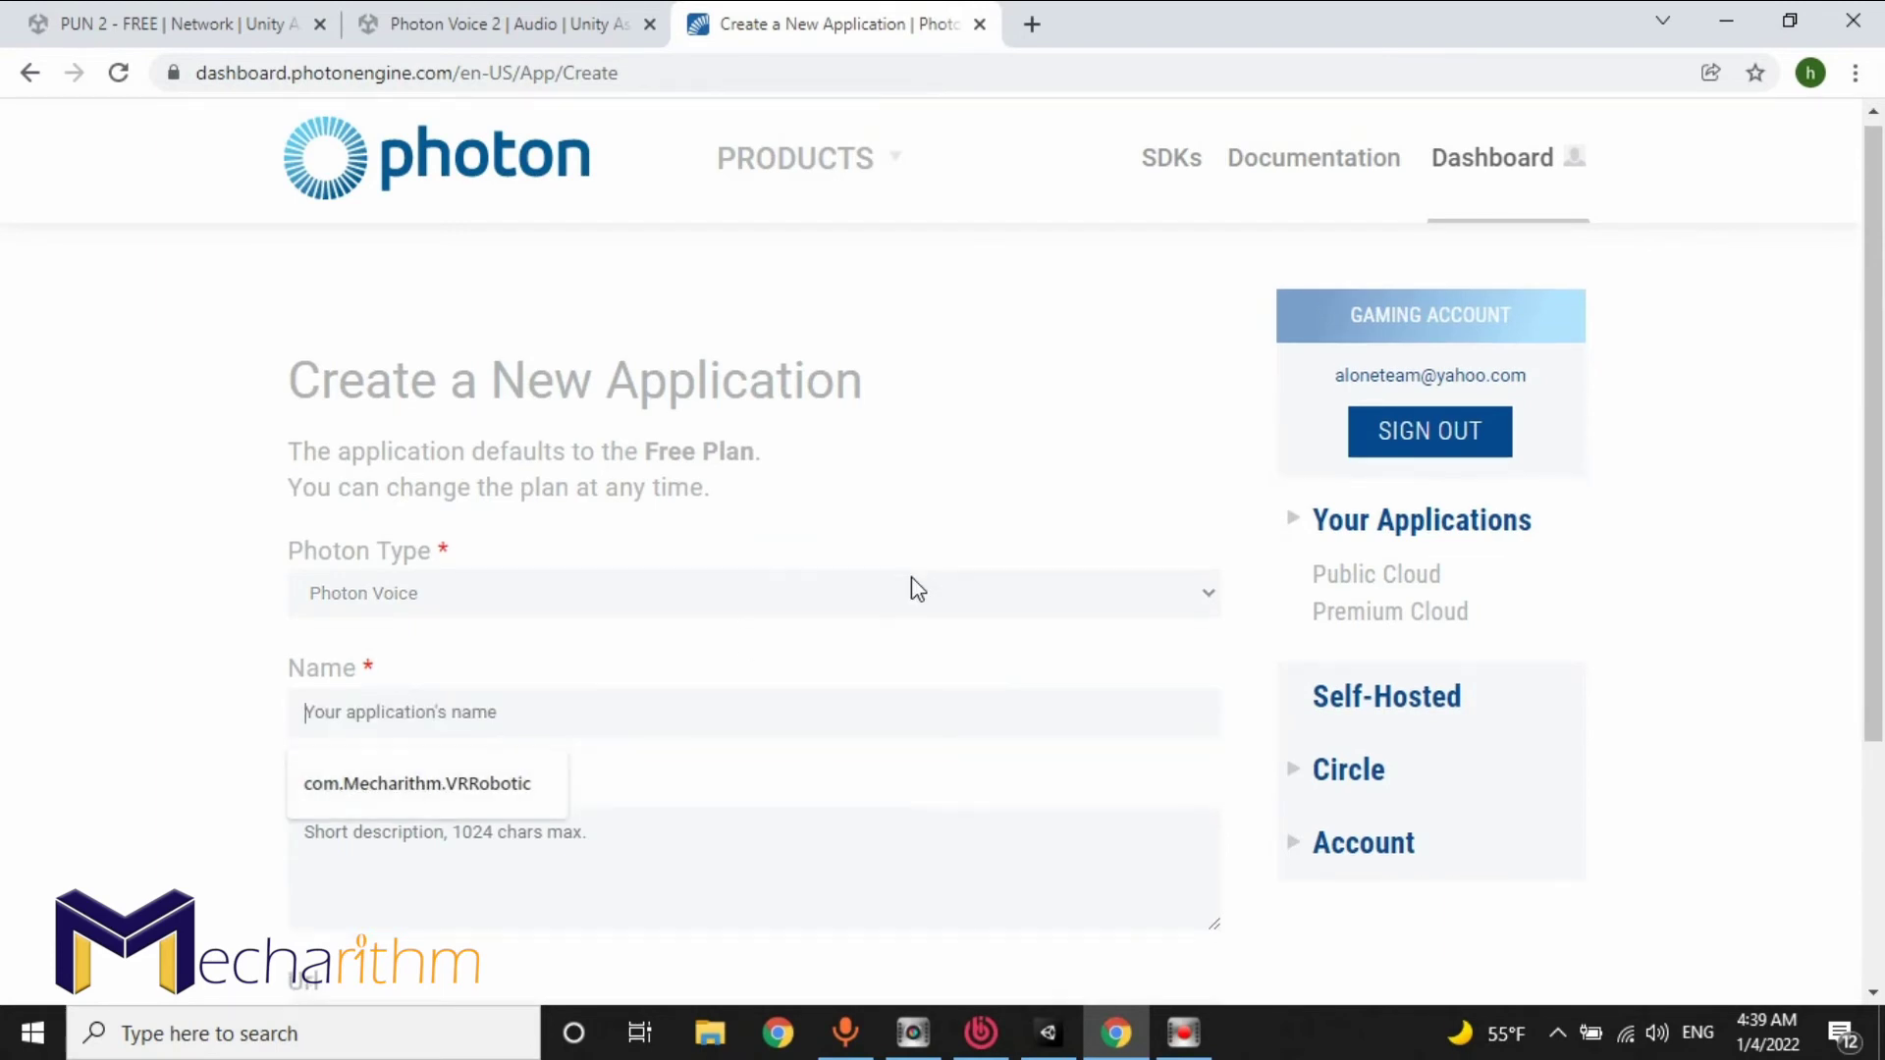
scroll(911, 590, down, 2)
scroll(917, 644, up, 2)
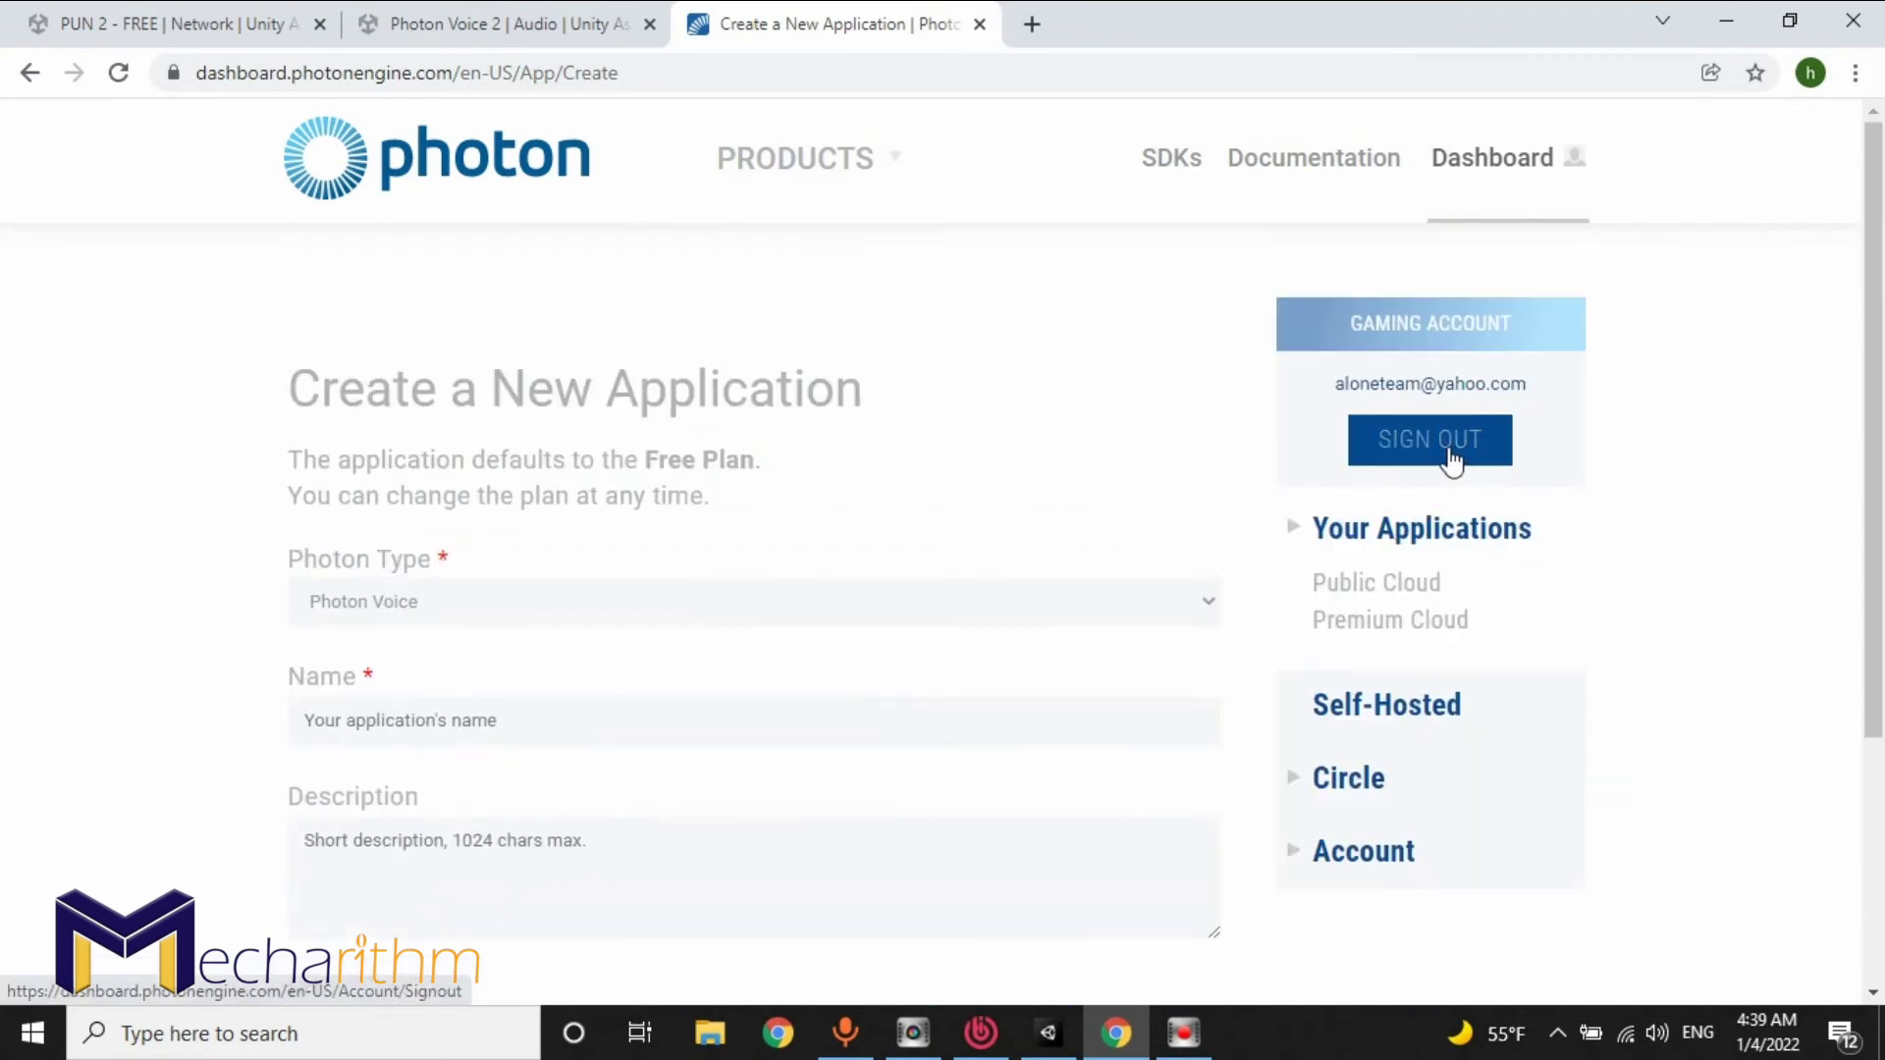
scroll(1099, 703, down, 2)
click(553, 766)
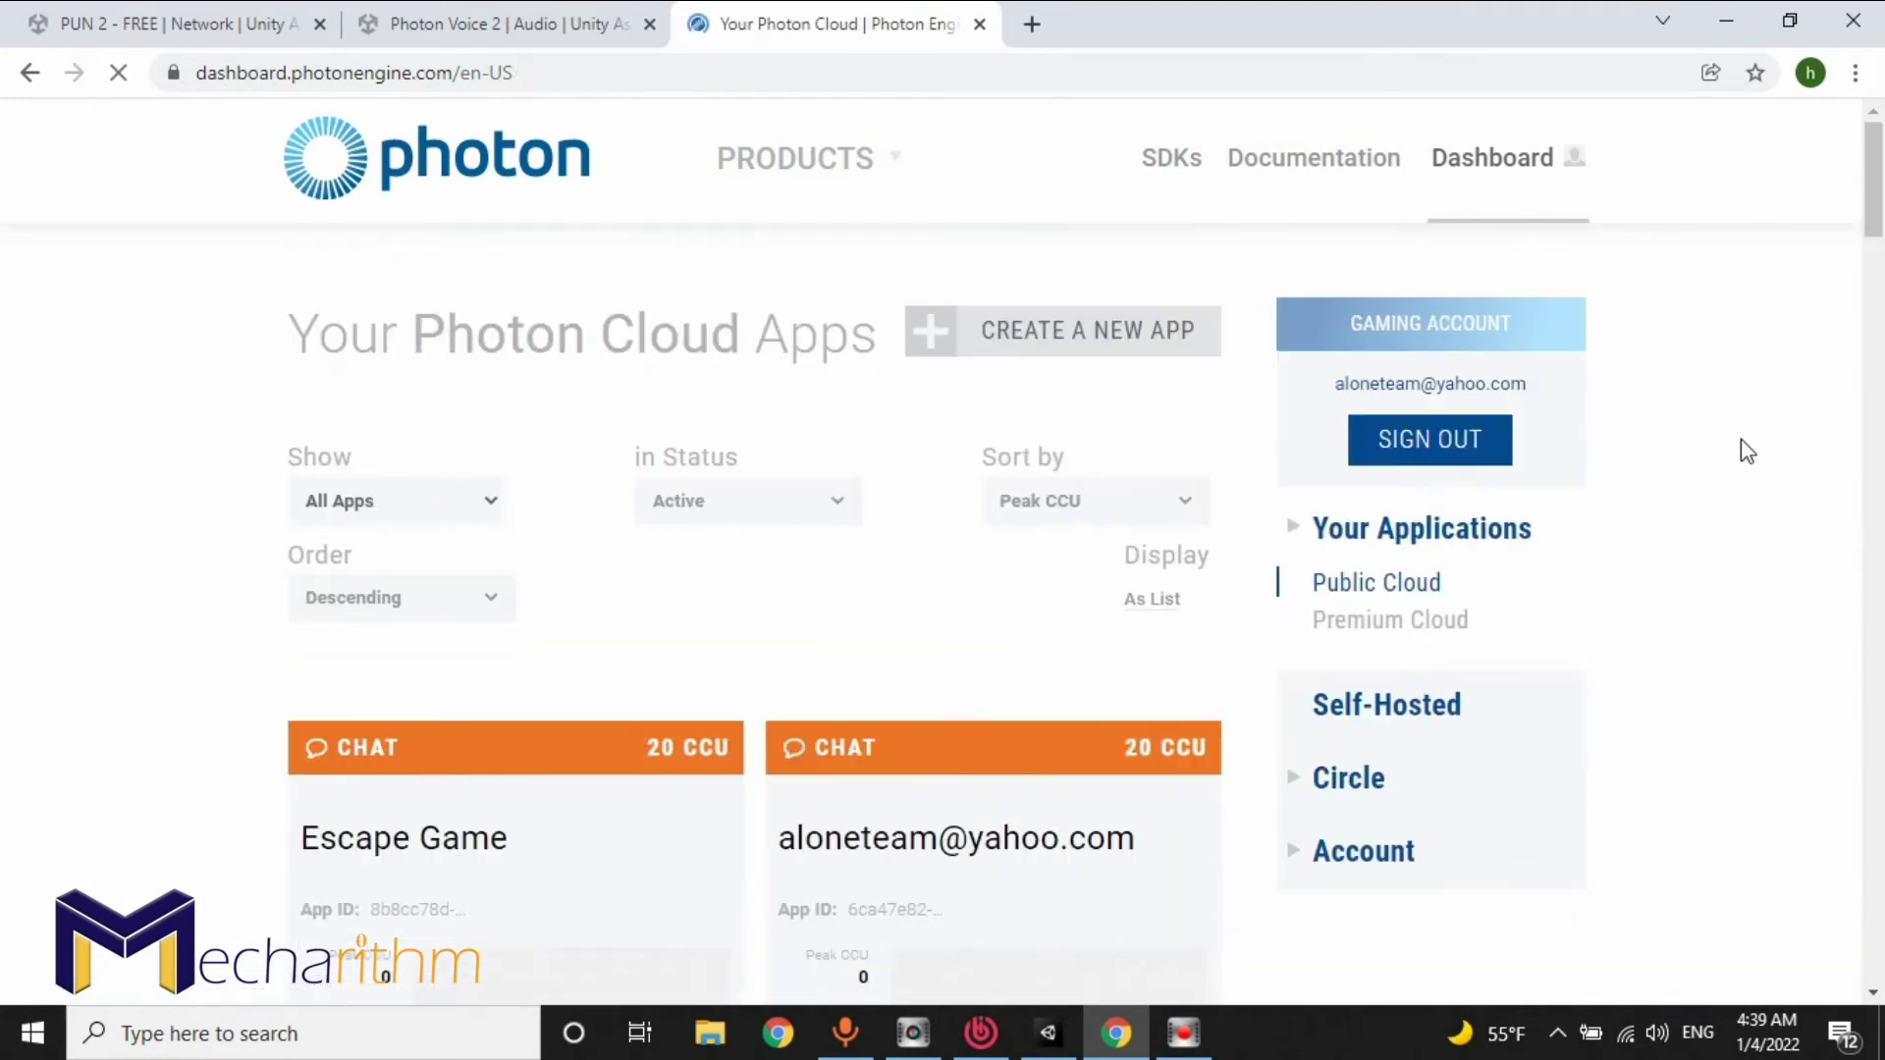
scroll(1742, 439, down, 4)
scroll(1741, 439, down, 4)
scroll(1742, 440, down, 3)
scroll(1742, 438, down, 3)
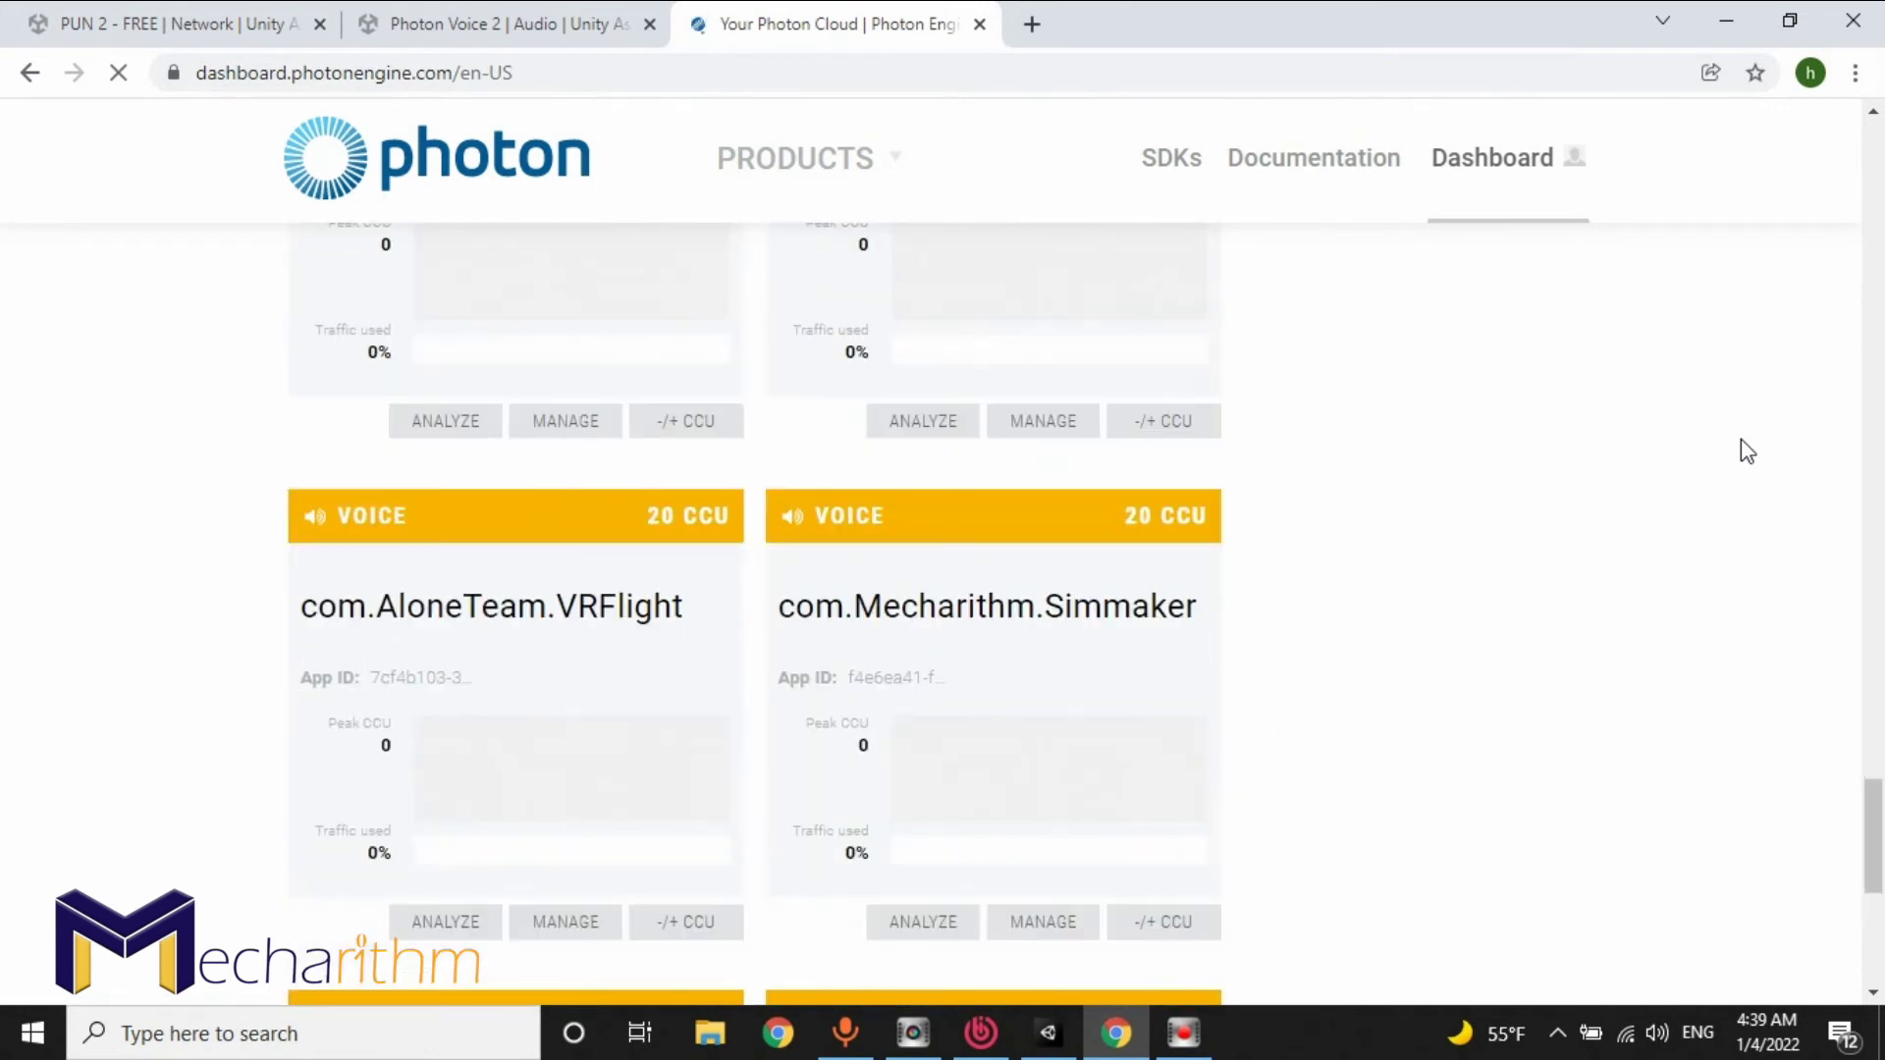
scroll(1741, 439, down, 1)
scroll(1741, 440, down, 4)
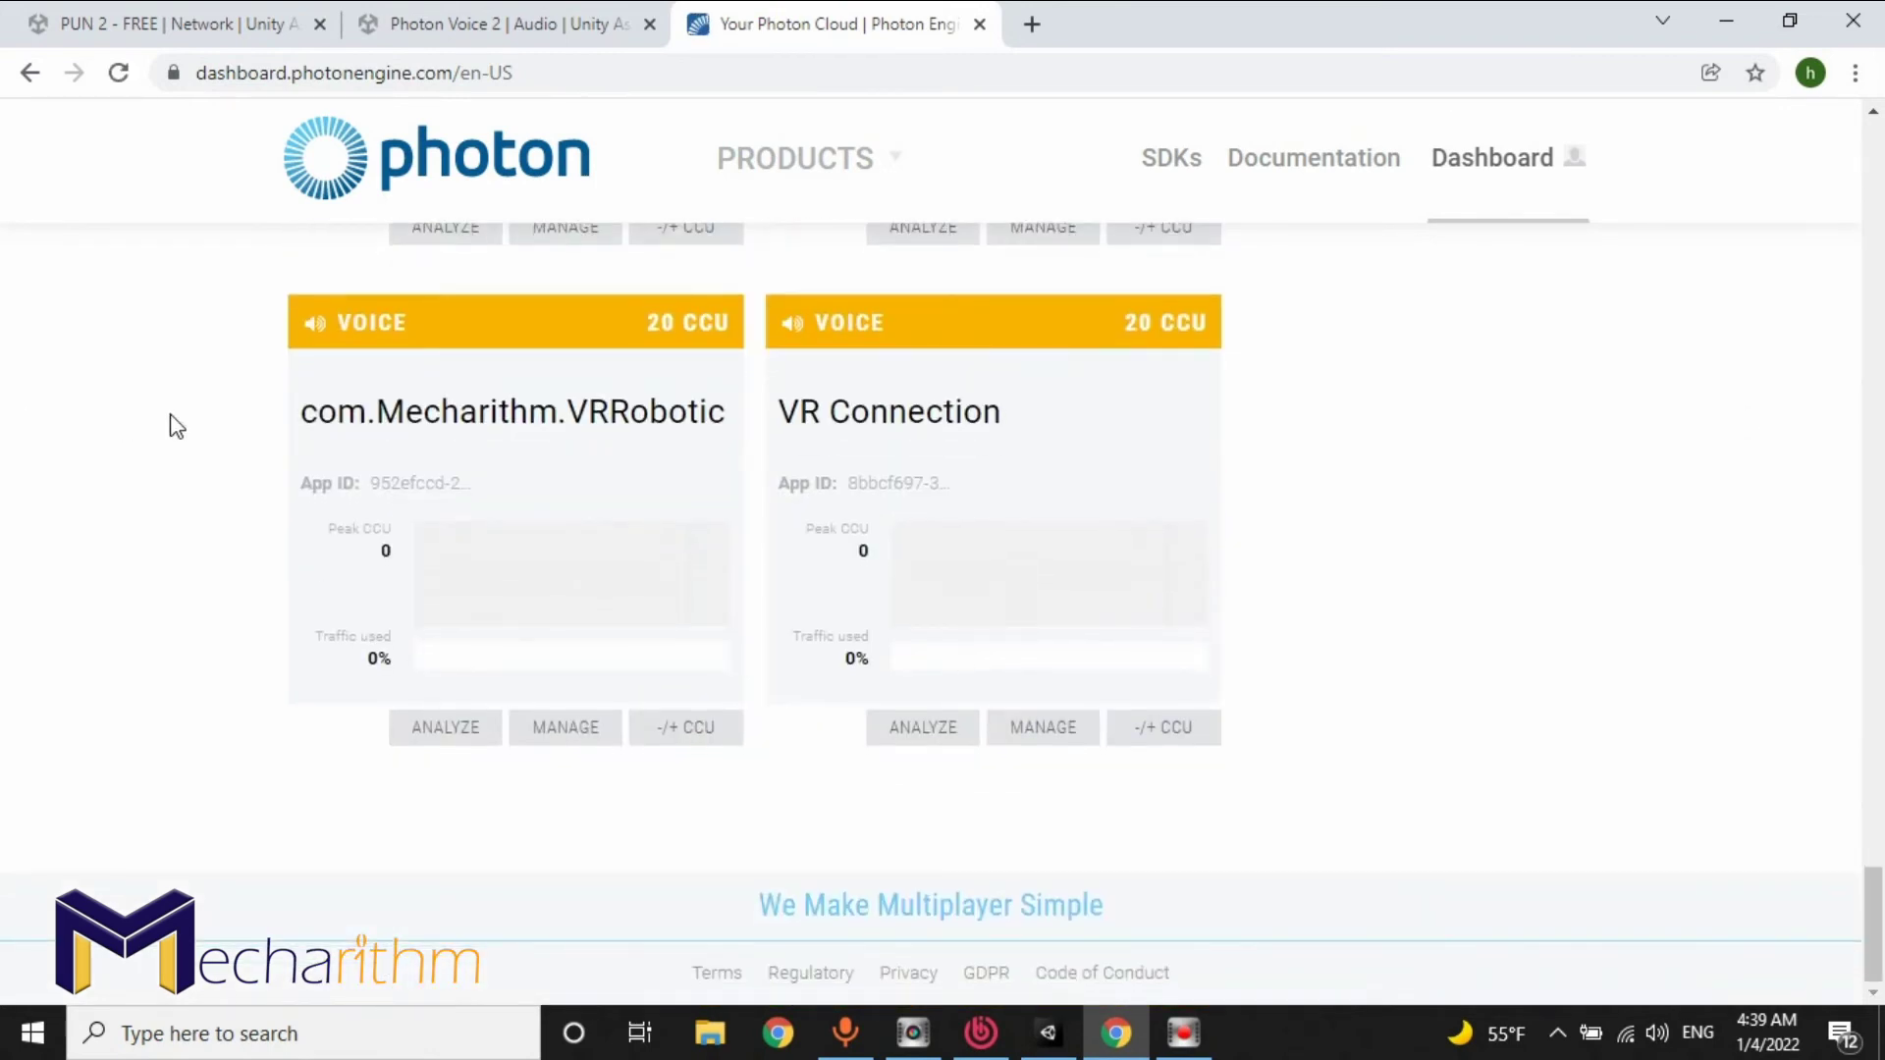
Reveal the com.Mecharithm.VRRobotic App ID and paste it into Unity's Voice App ID field.
click(445, 486)
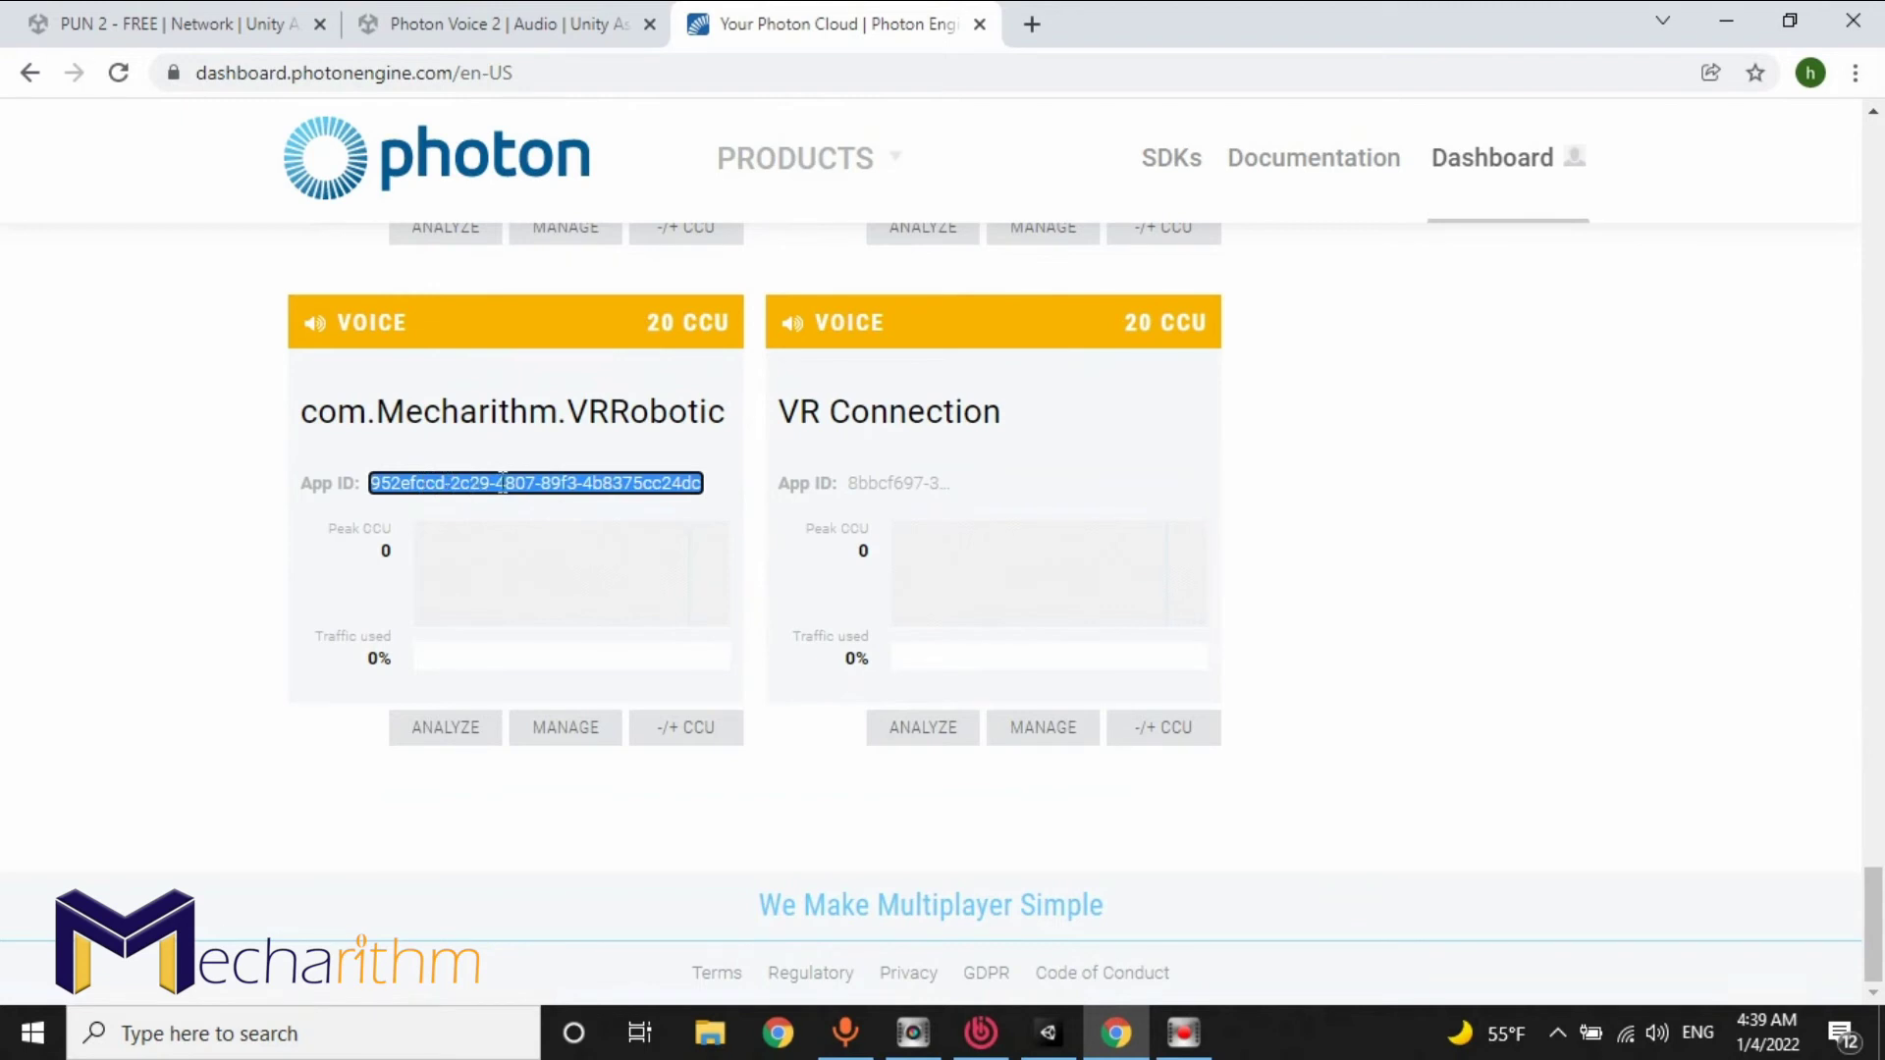
click(1048, 1033)
click(1638, 368)
key(ctrl+v)
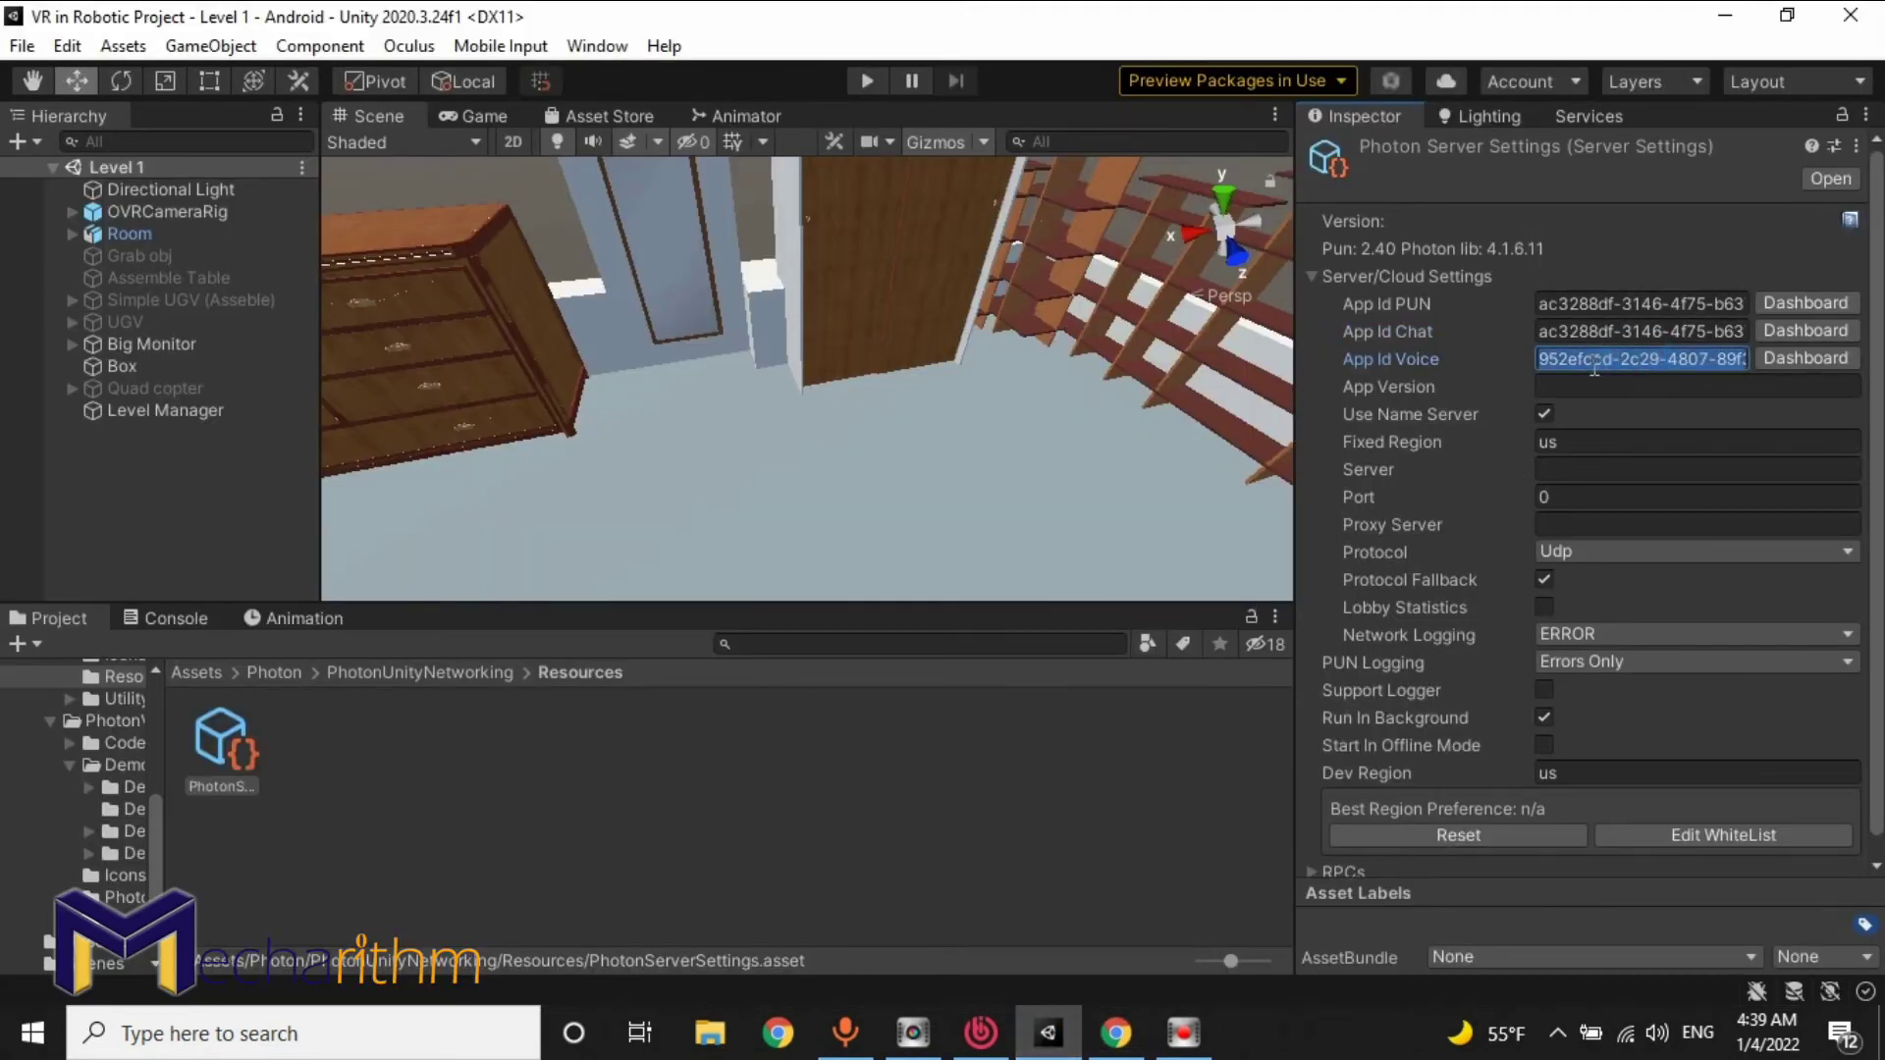
Confirm the Voice App ID, then review Android Player settings with Multithreaded Rendering off.
click(564, 637)
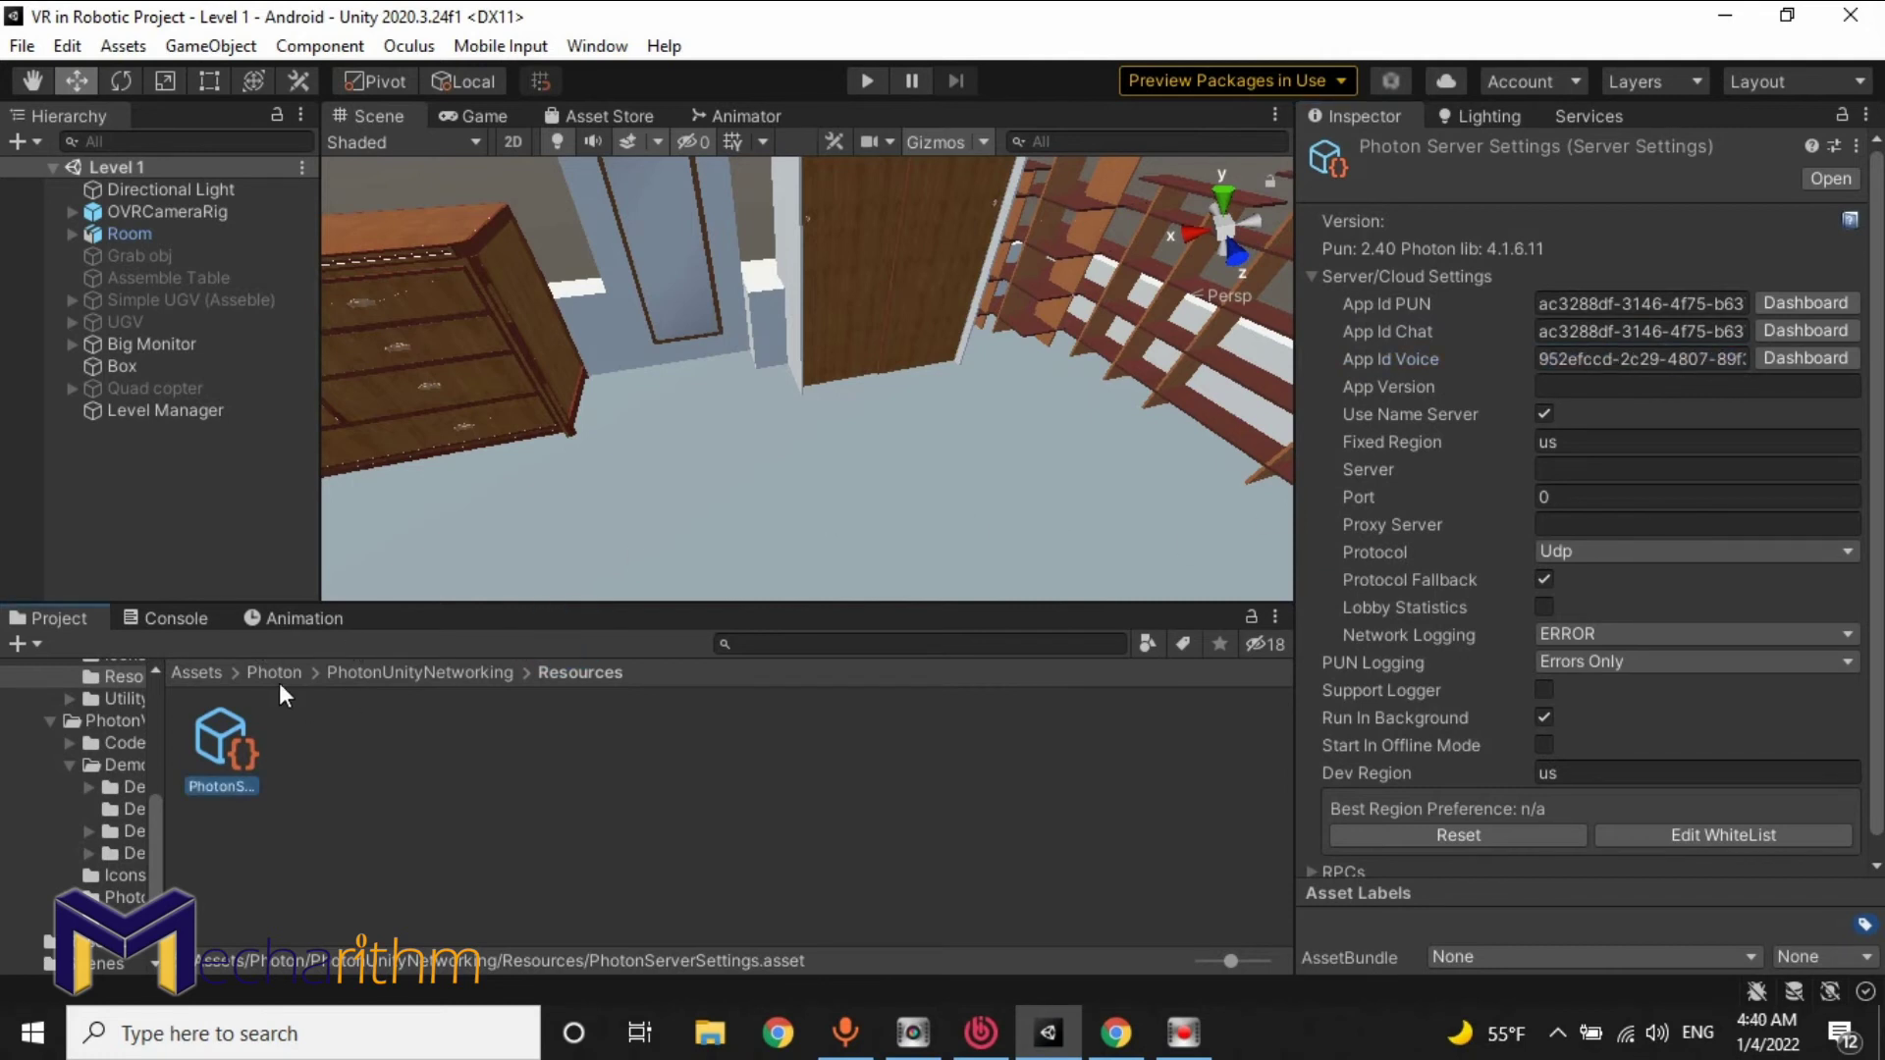
click(68, 46)
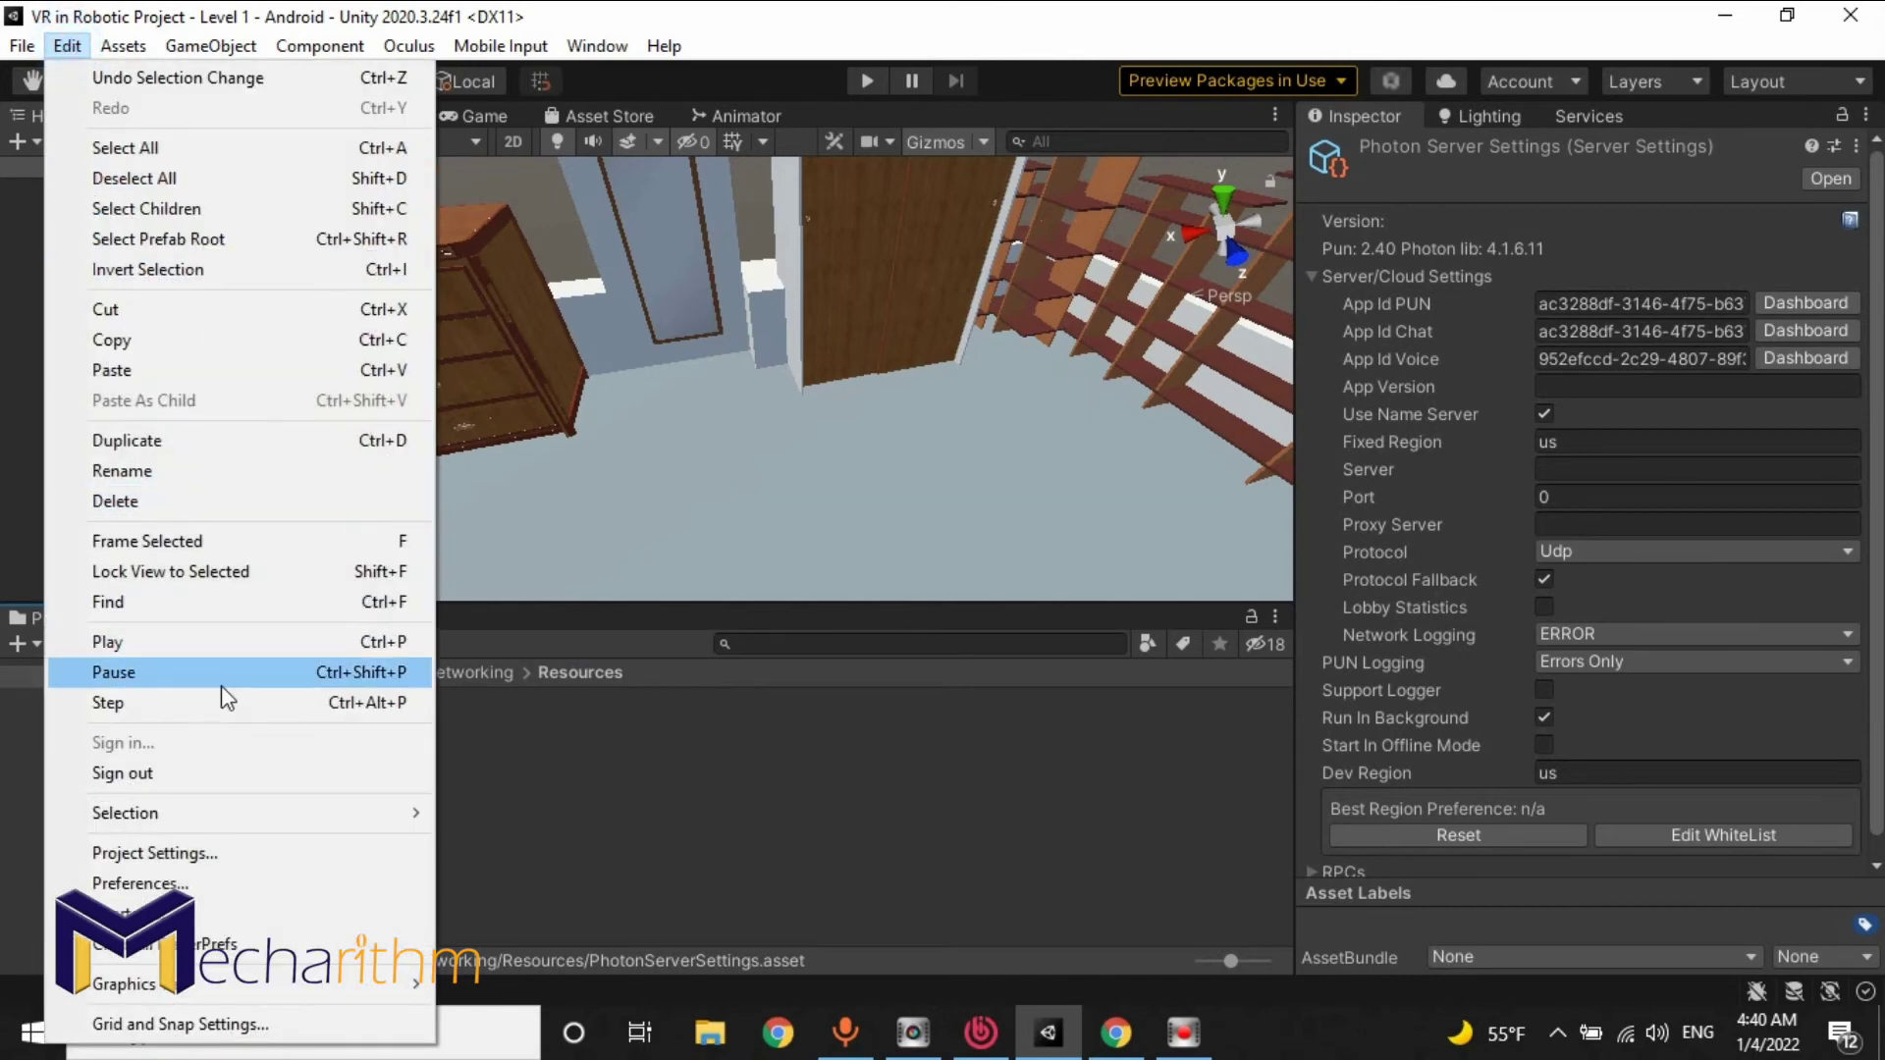
click(198, 854)
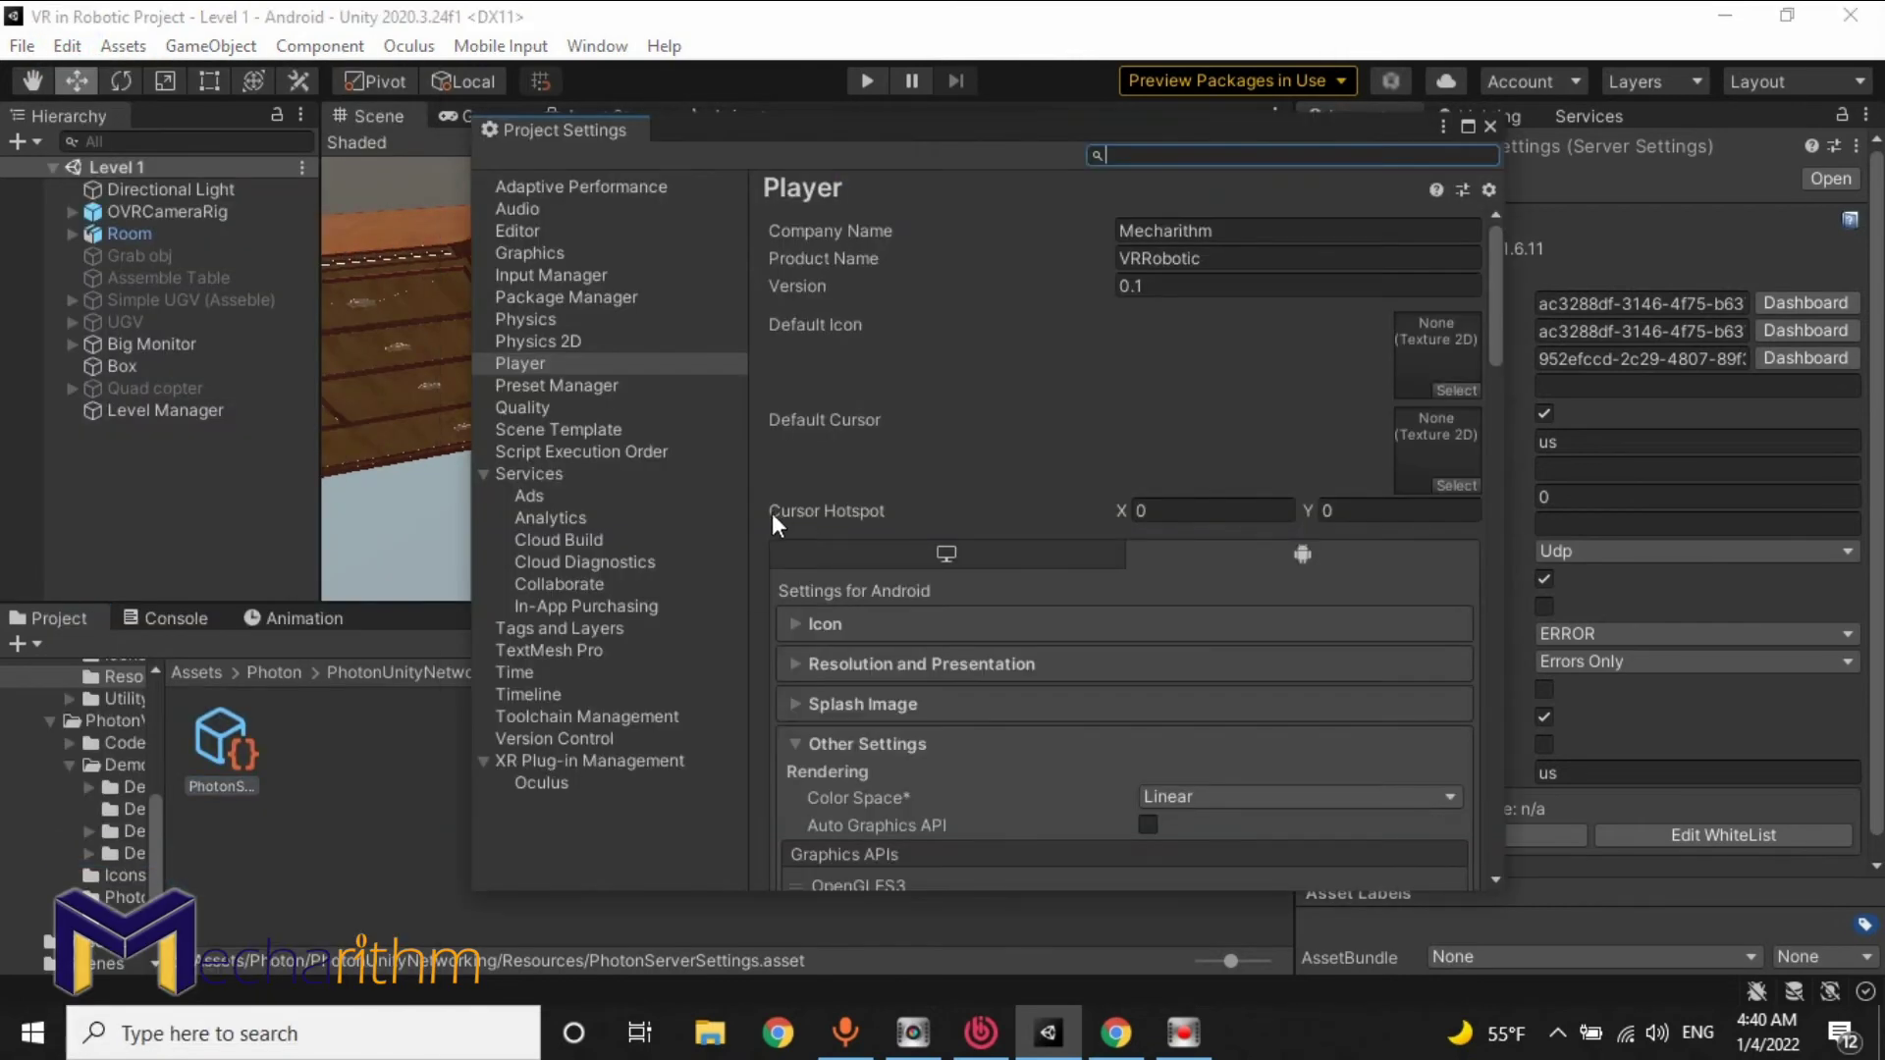
click(517, 362)
scroll(1466, 591, down, 2)
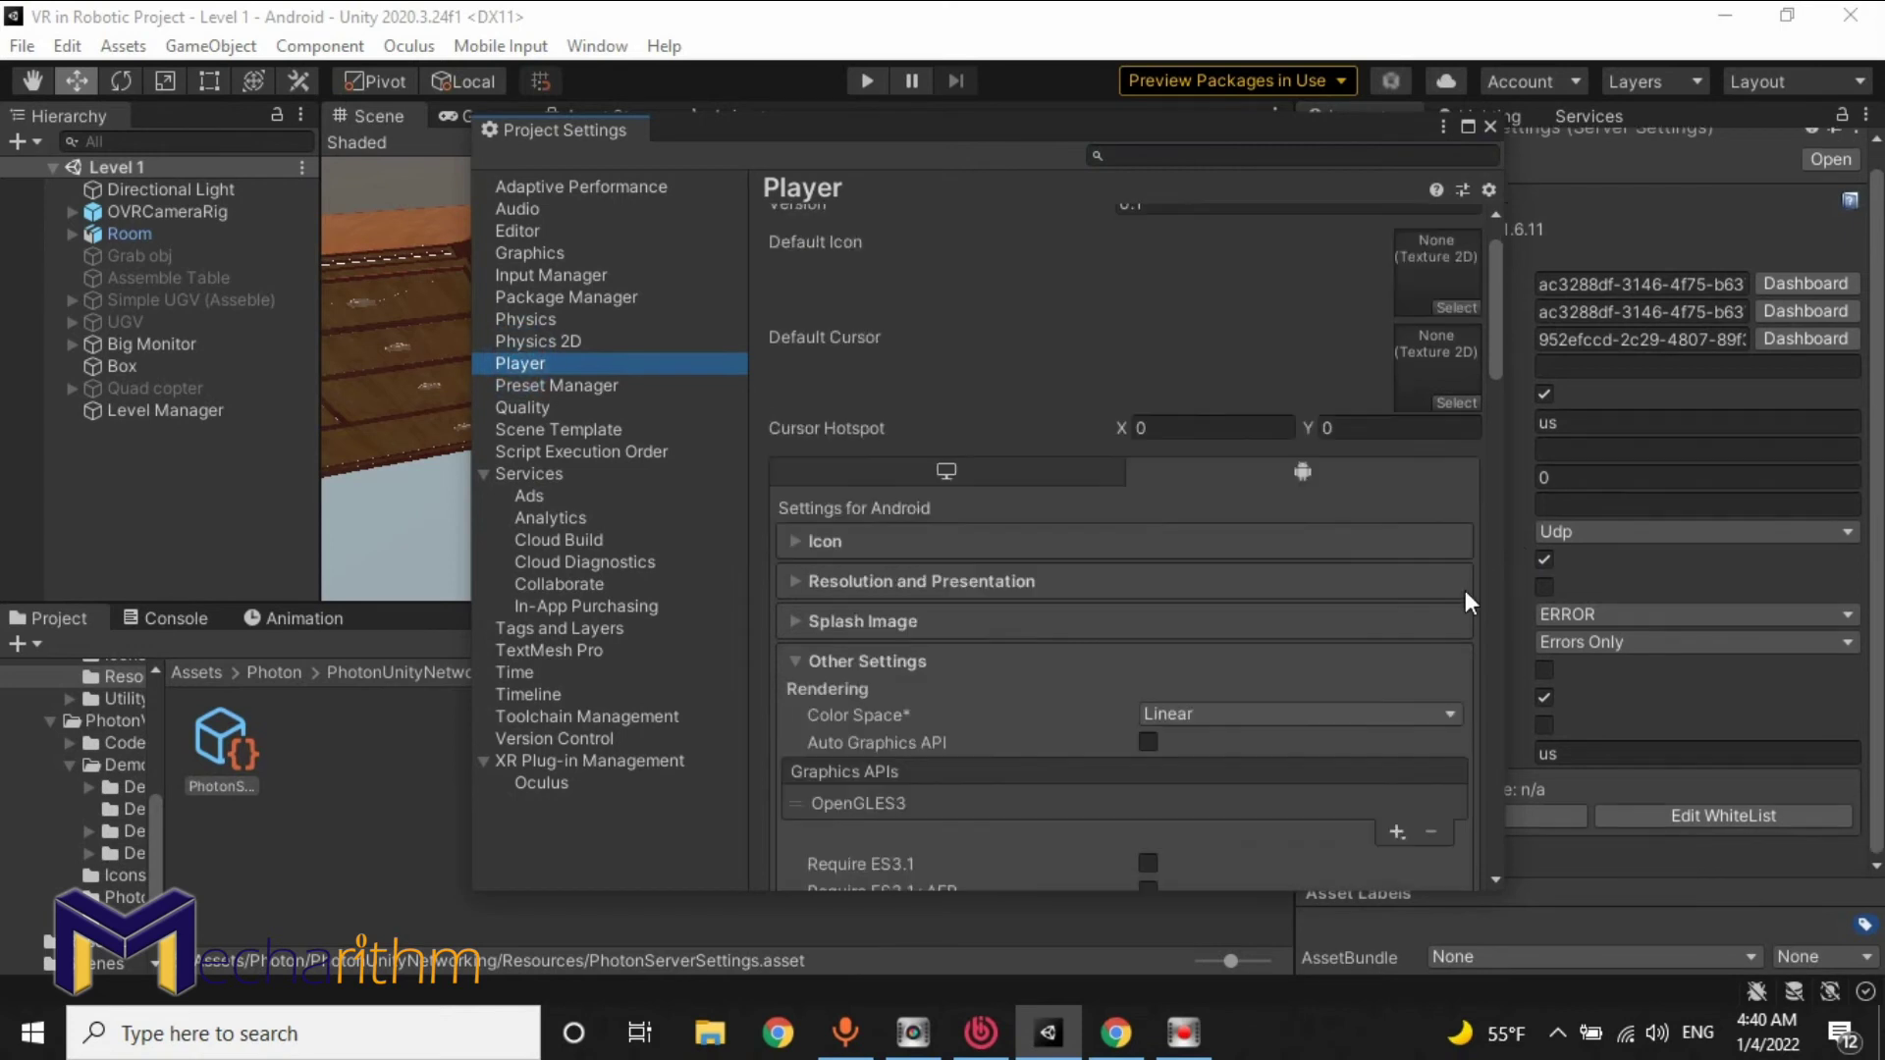
scroll(1351, 584, down, 3)
scroll(1201, 586, down, 3)
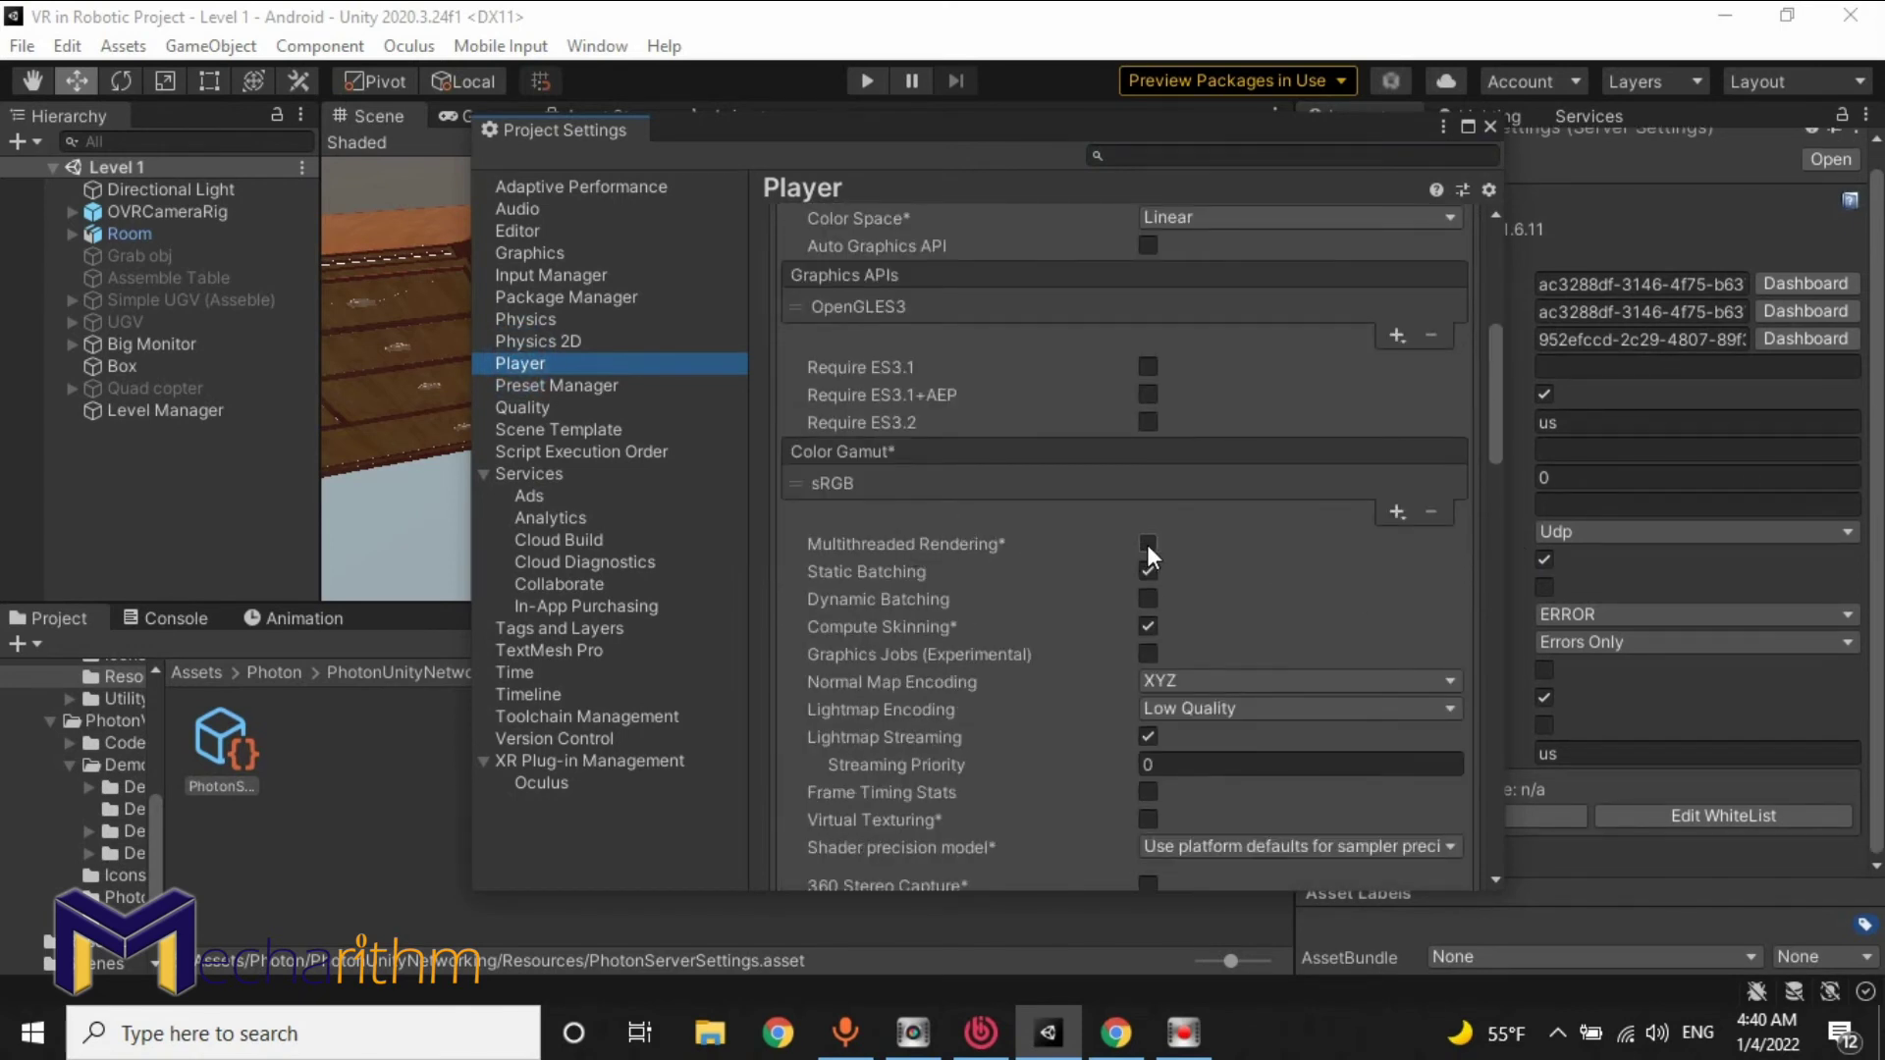
scroll(1278, 555, up, 2)
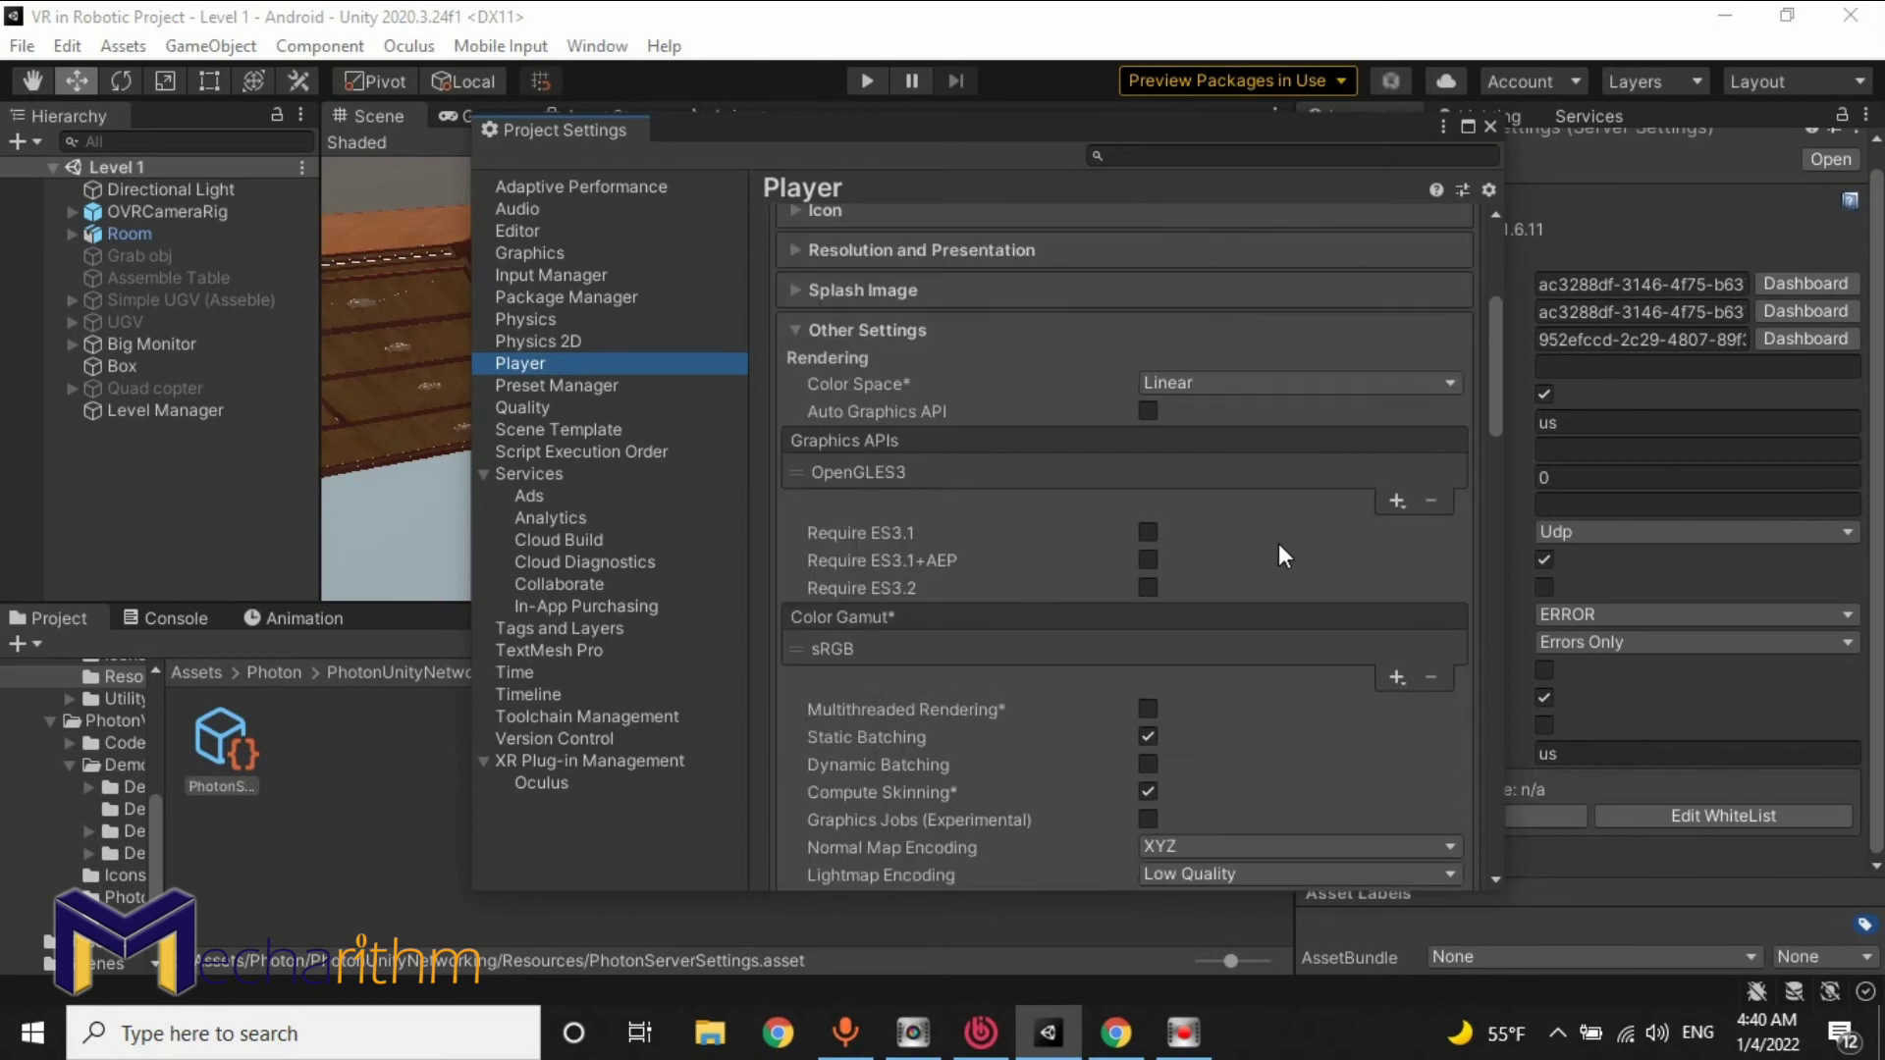
scroll(1278, 555, down, 1)
click(1490, 129)
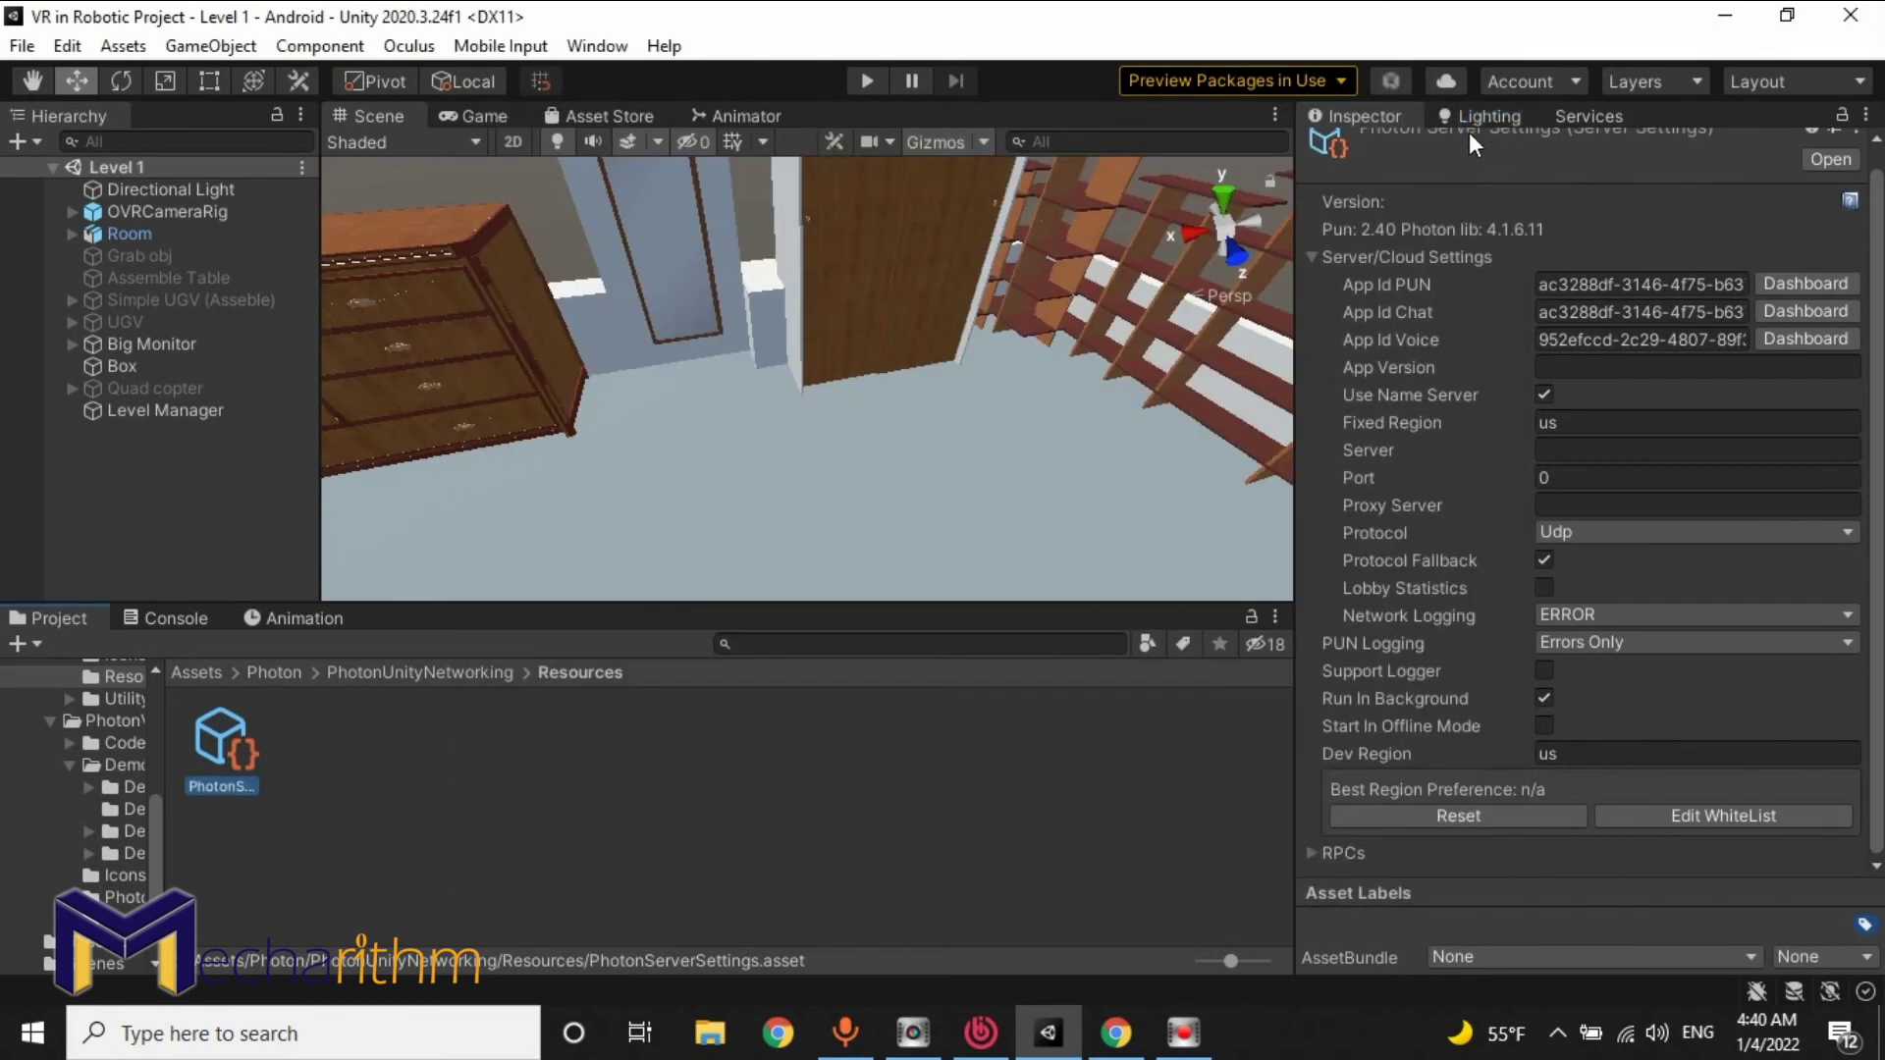
Navigate to Assets/Photon/PhotonVoice/Demos/DemoVoicePun in the Project window.
click(616, 751)
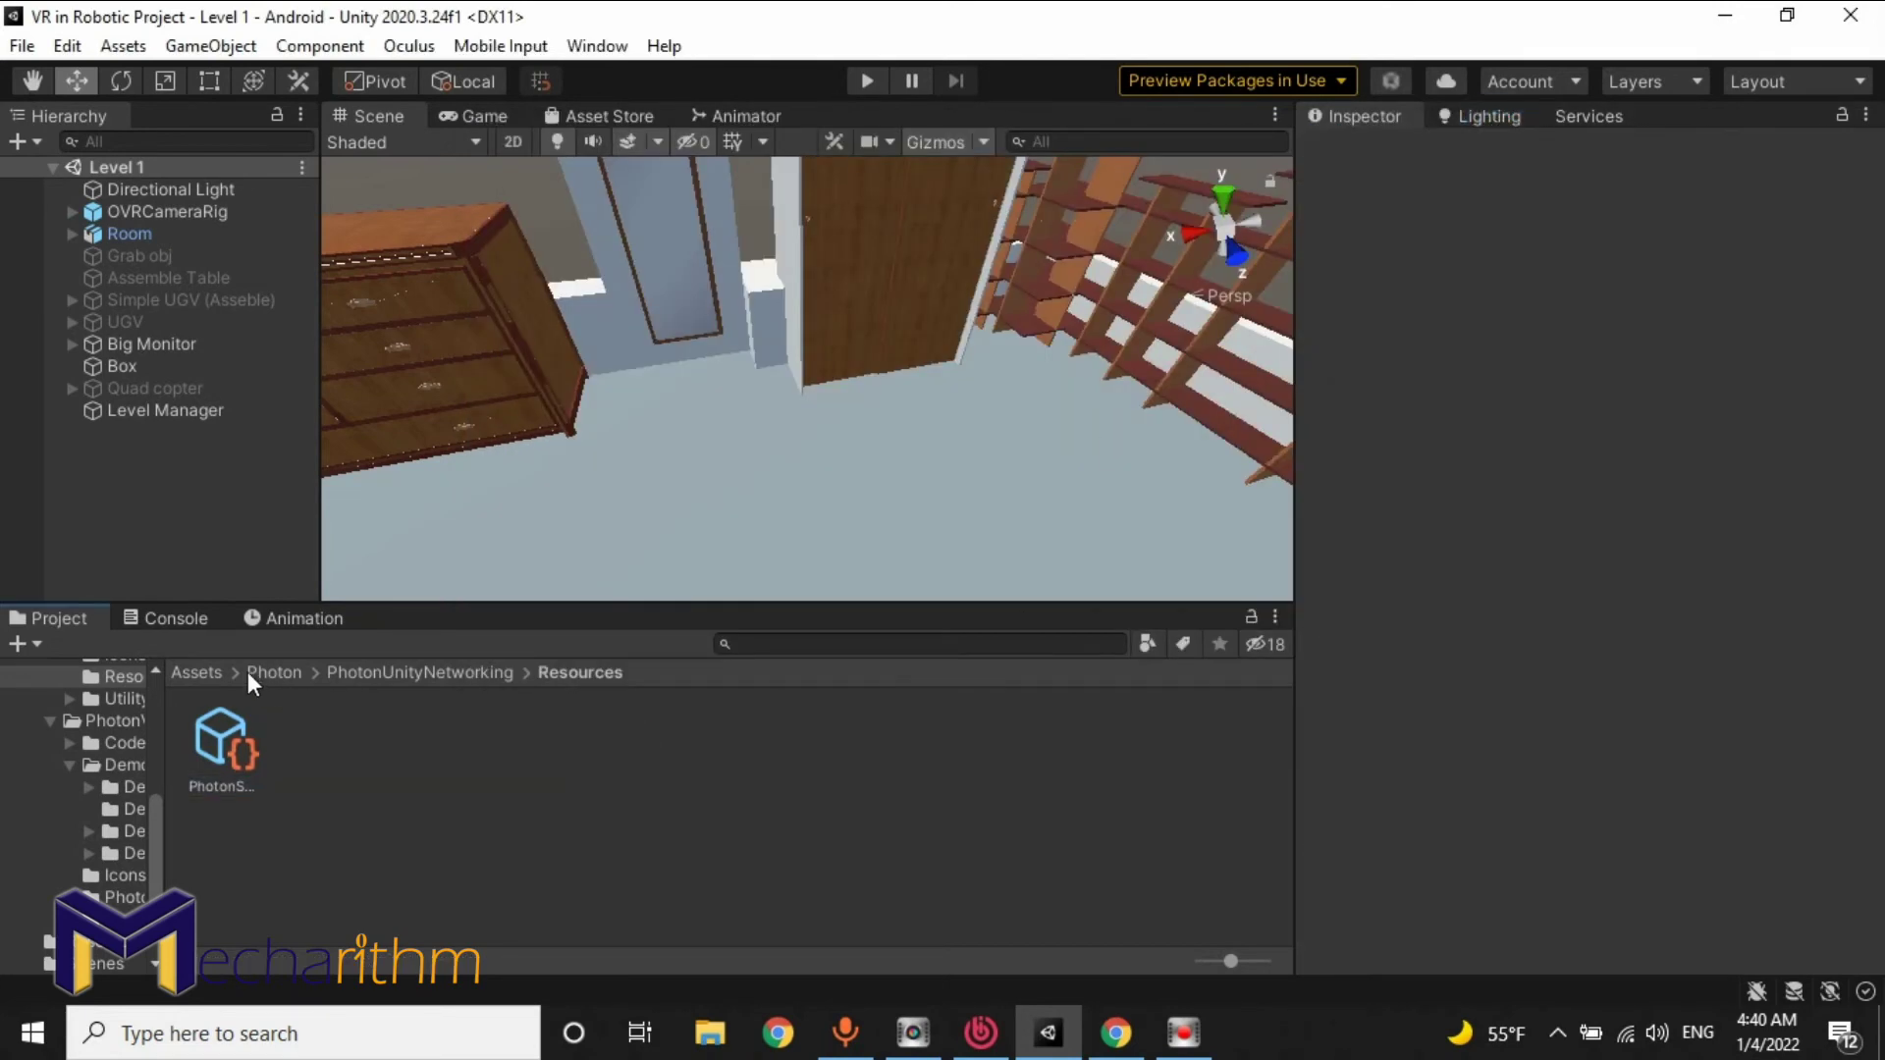
click(197, 672)
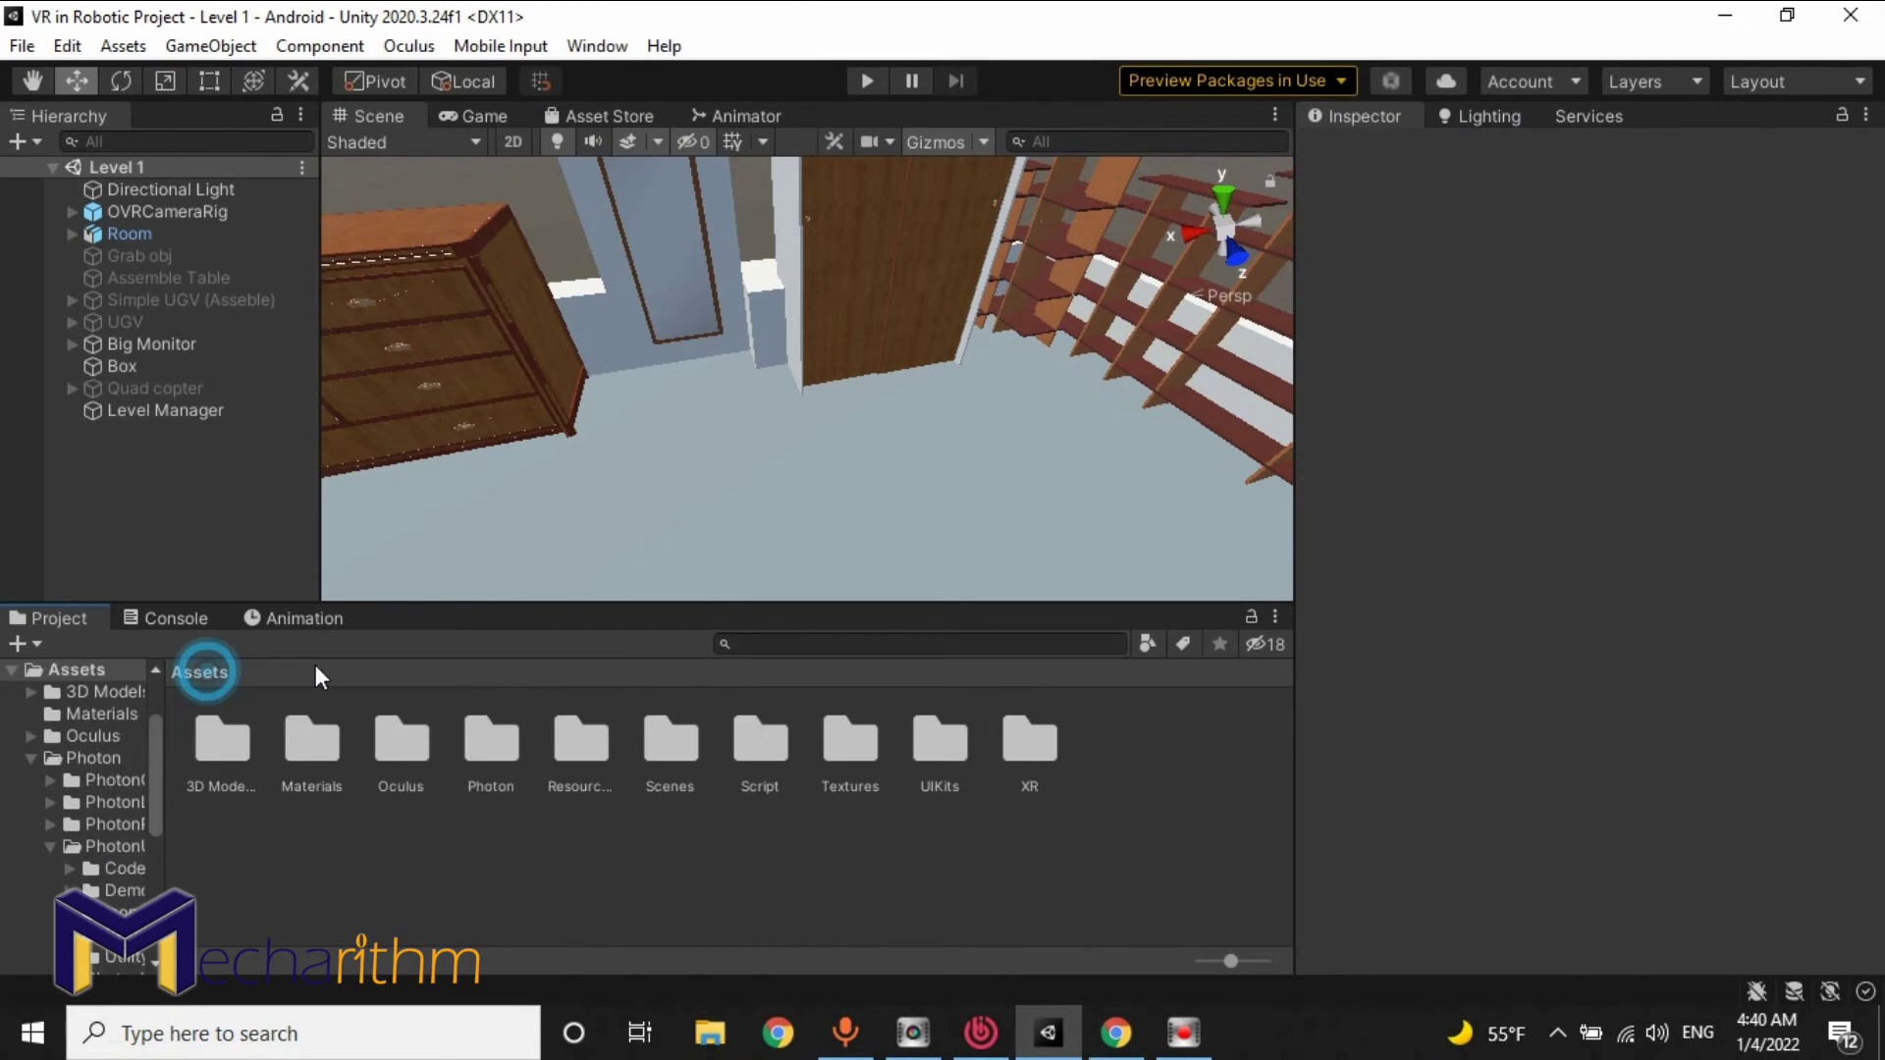
double_click(506, 749)
click(581, 744)
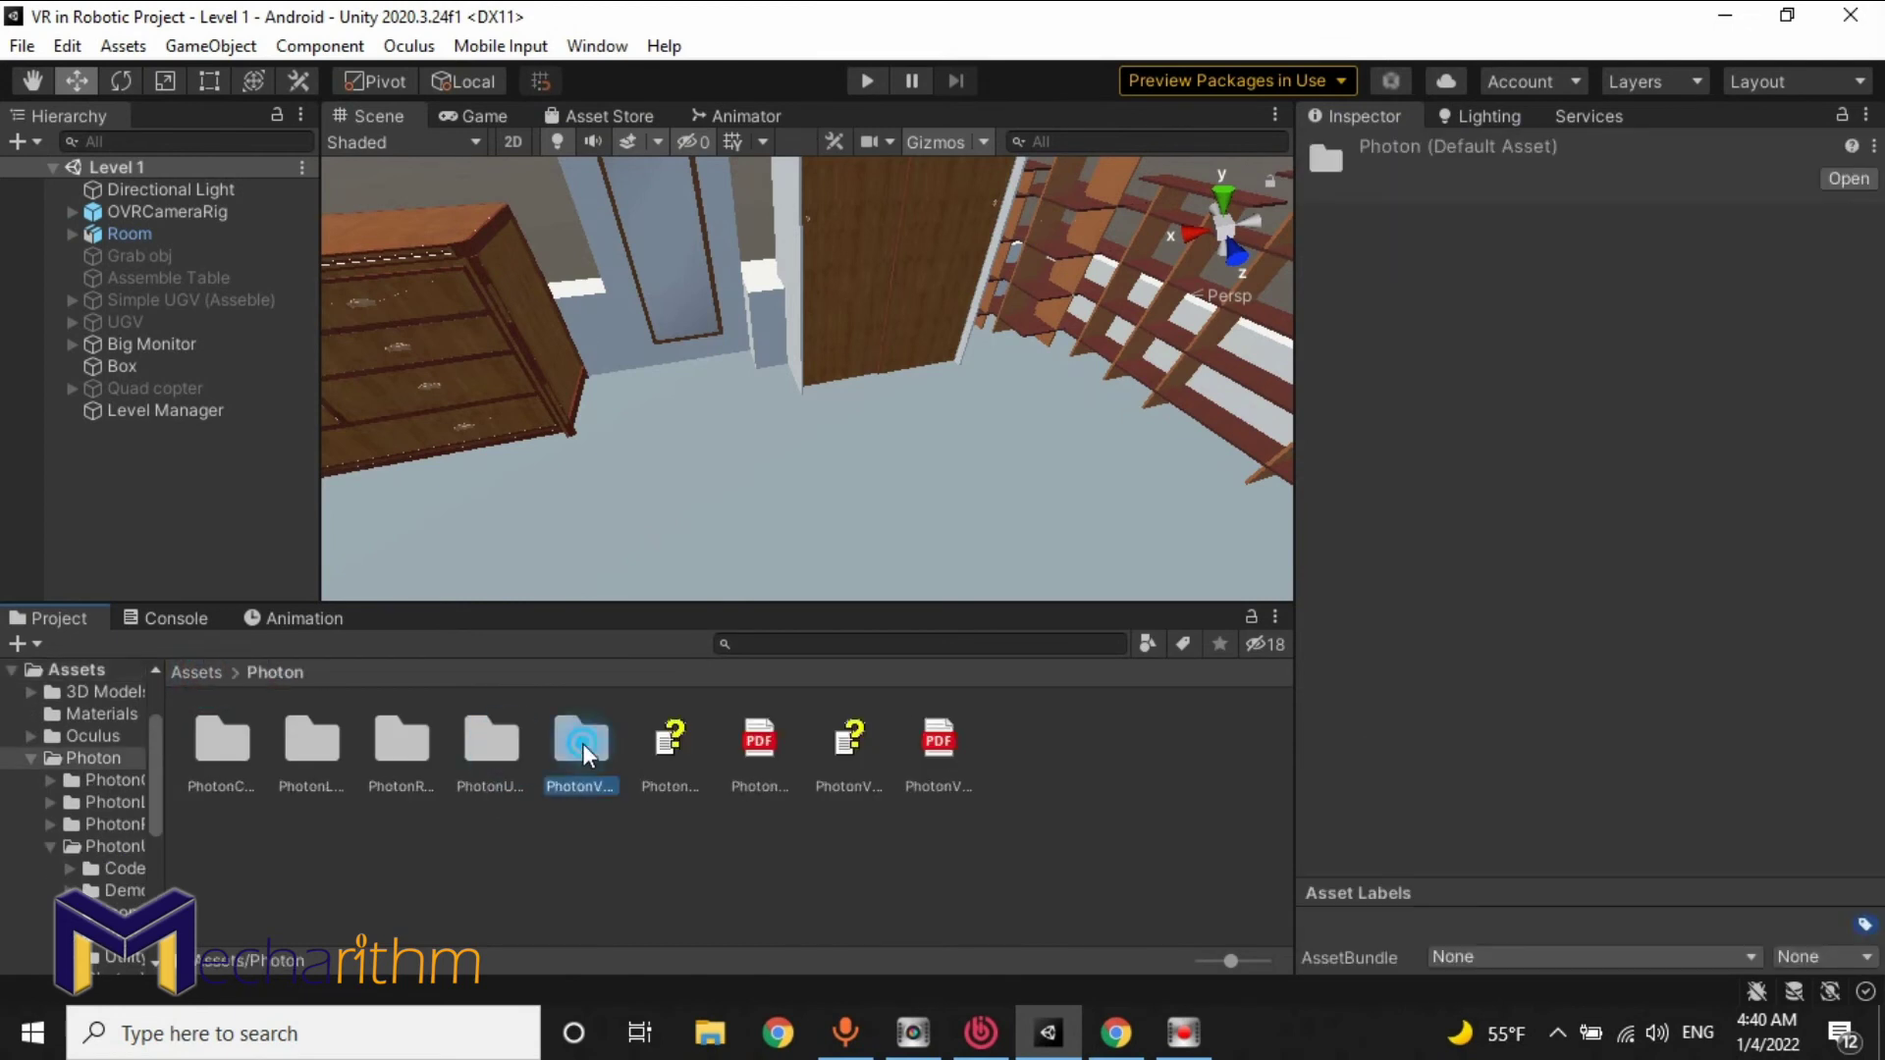
double_click(582, 744)
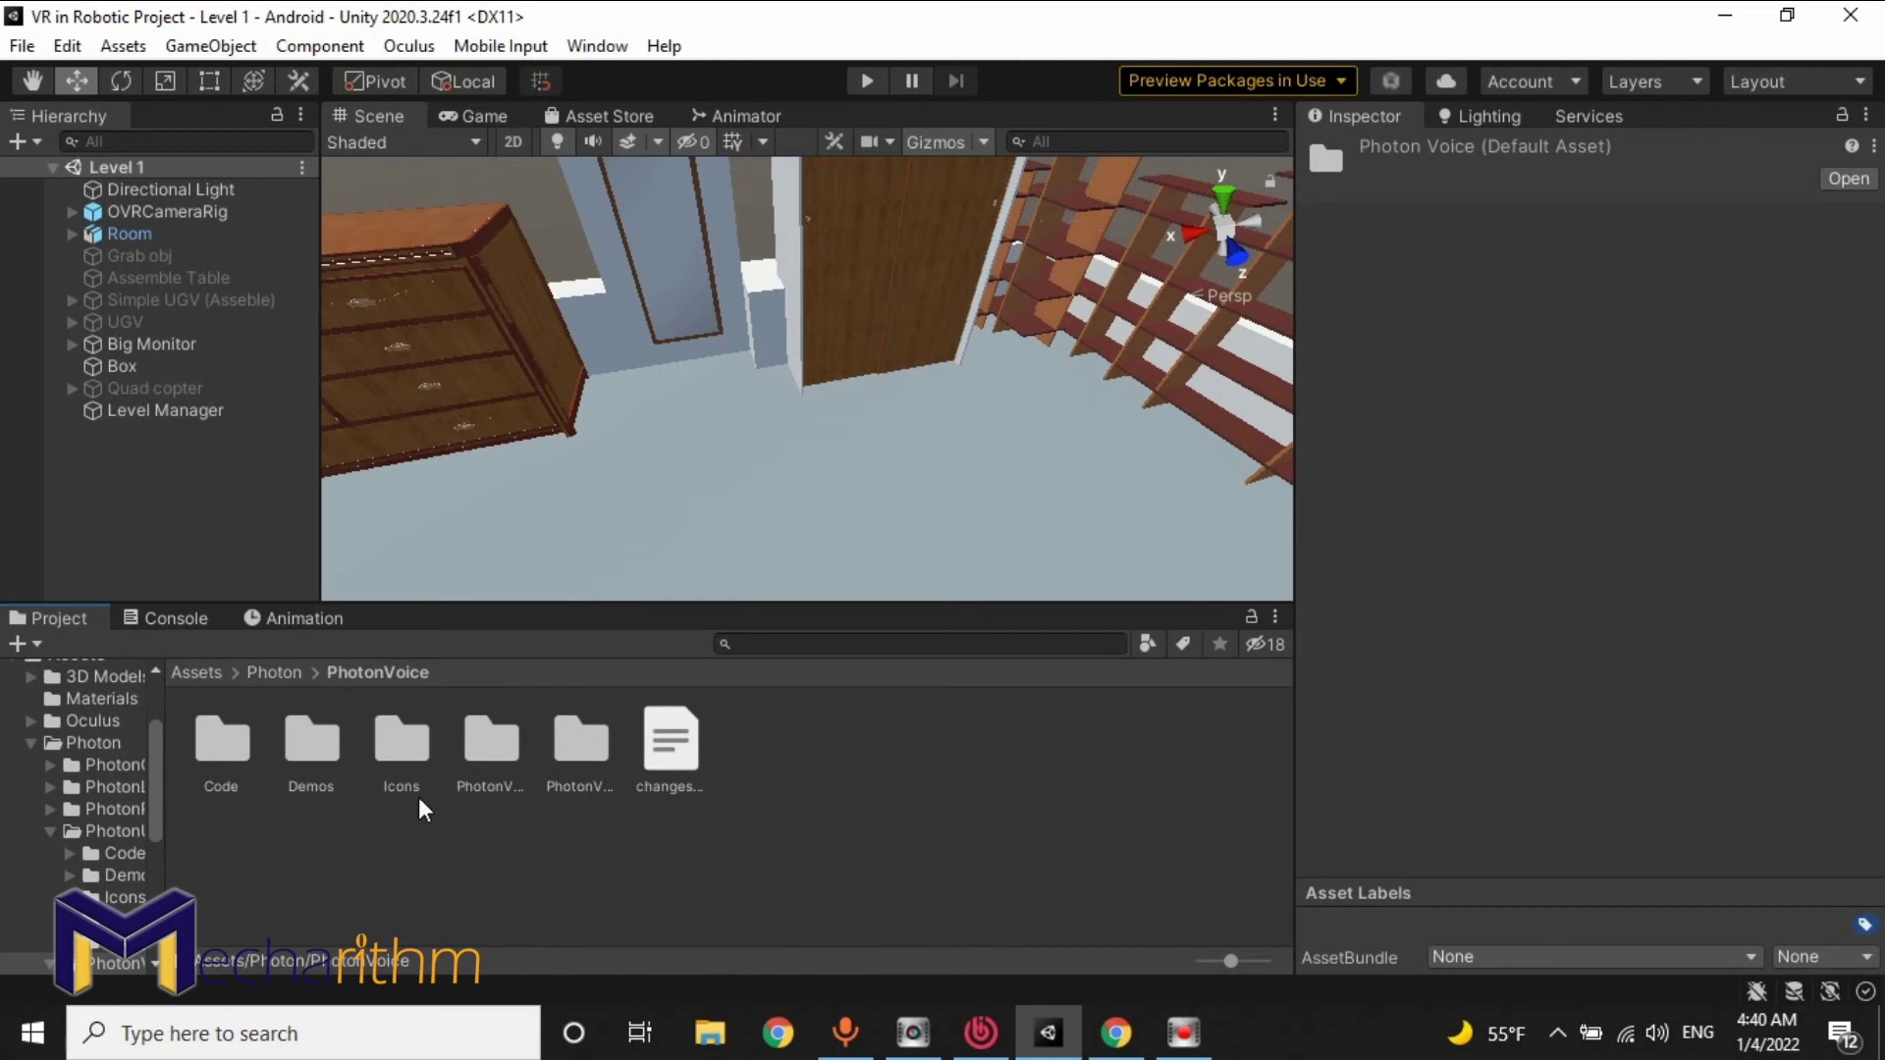
click(322, 743)
double_click(323, 742)
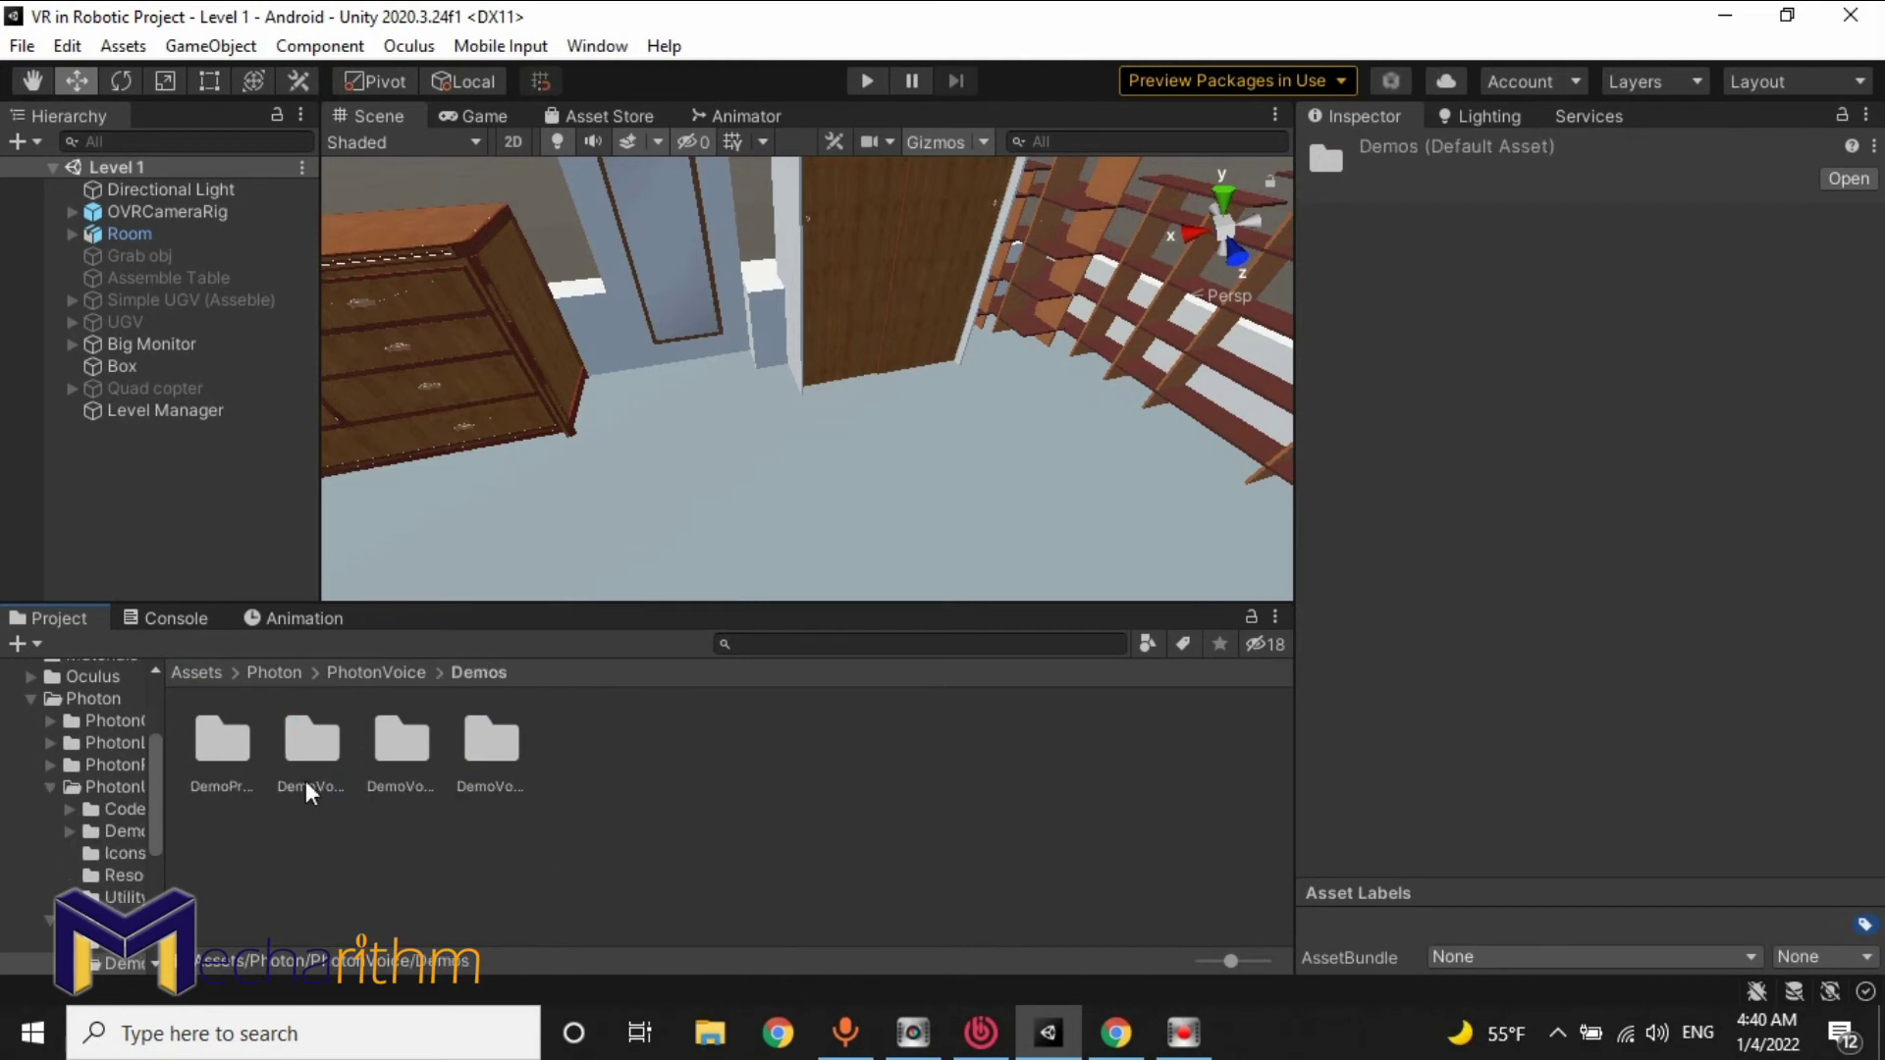
click(413, 749)
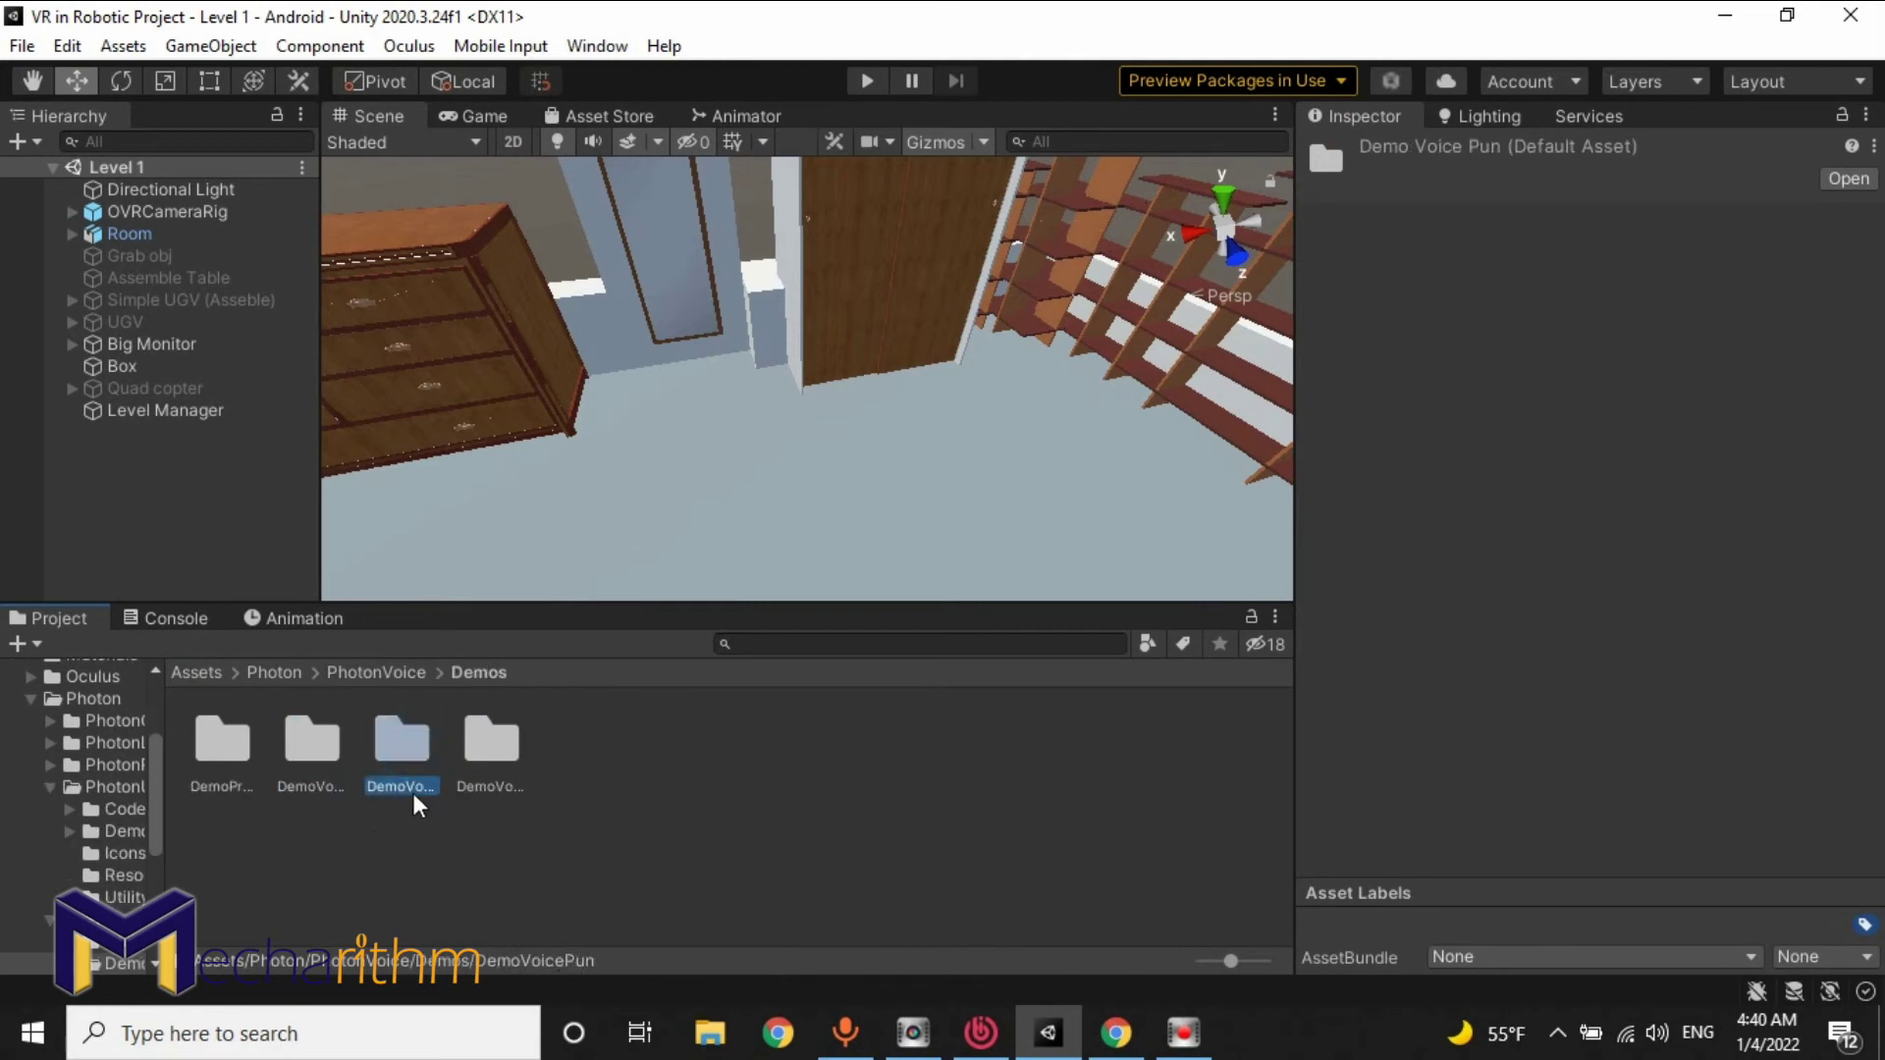
double_click(409, 752)
Load DemoVoicePun-Scene and show the Game view.
double_click(228, 869)
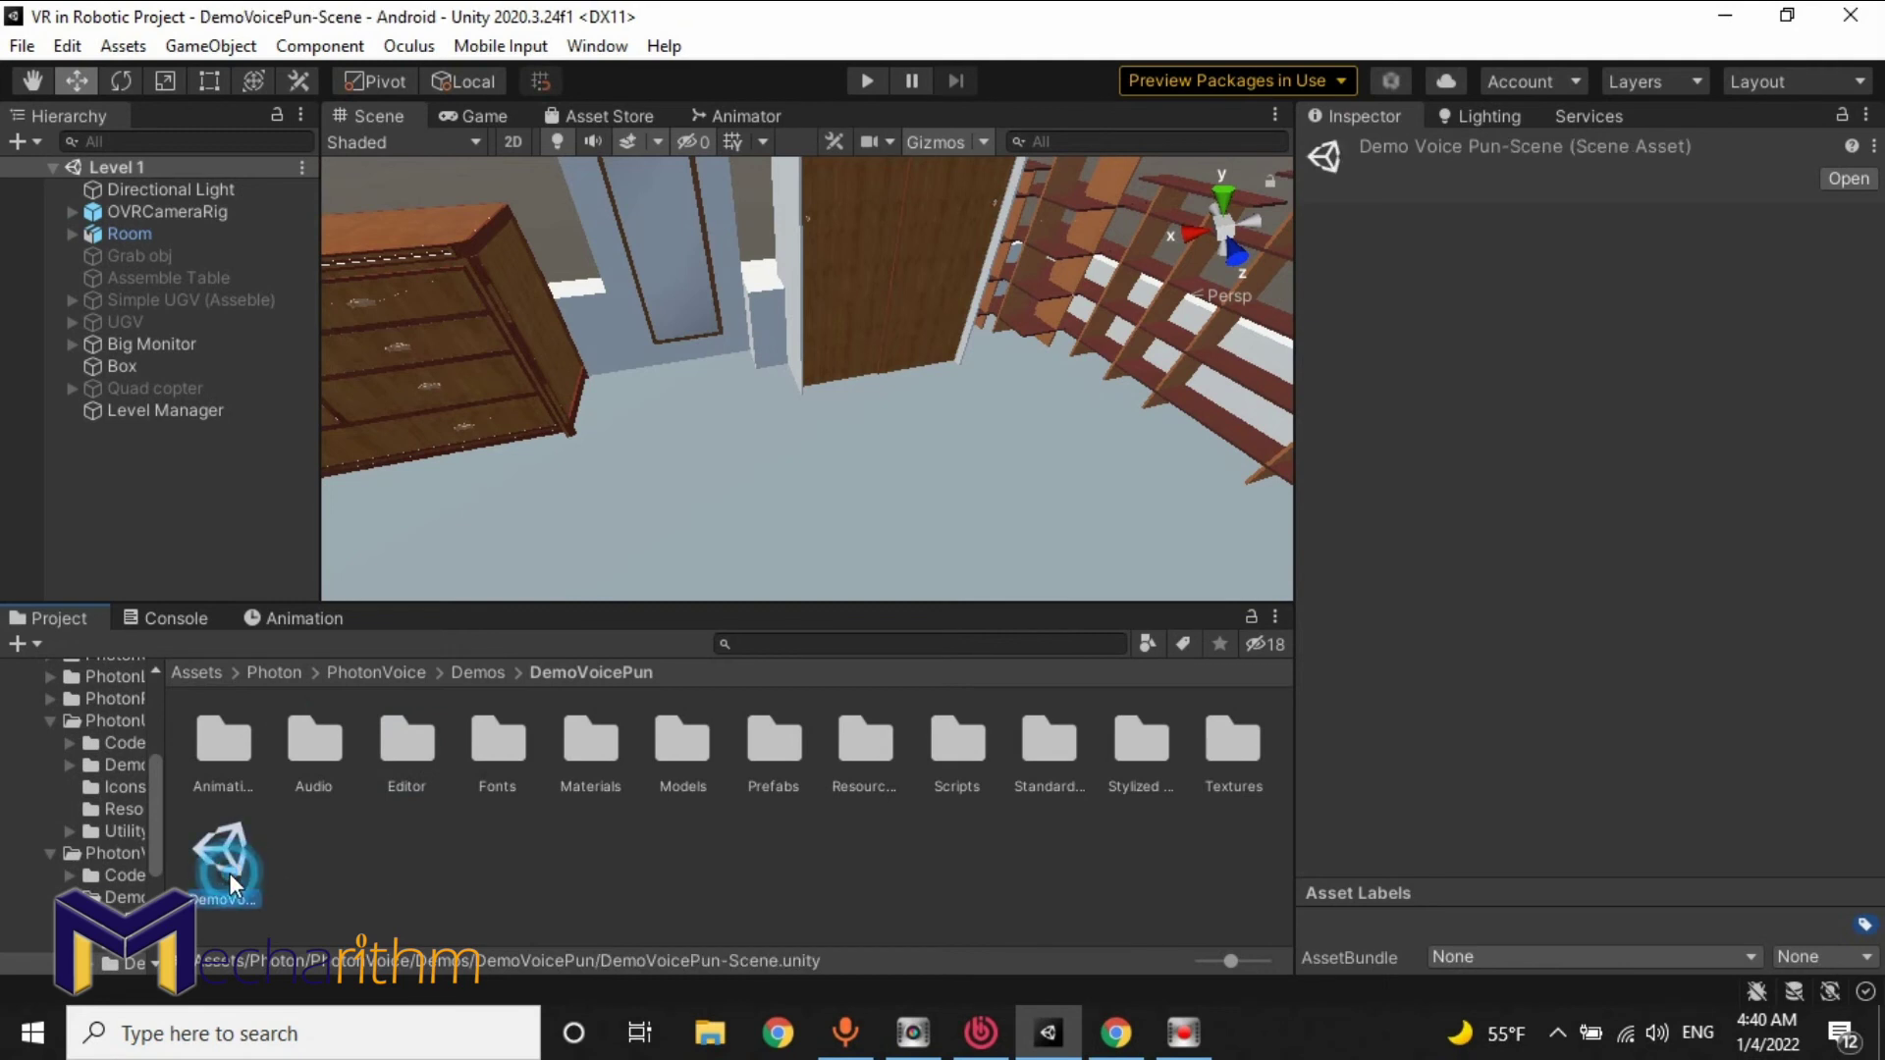
click(472, 118)
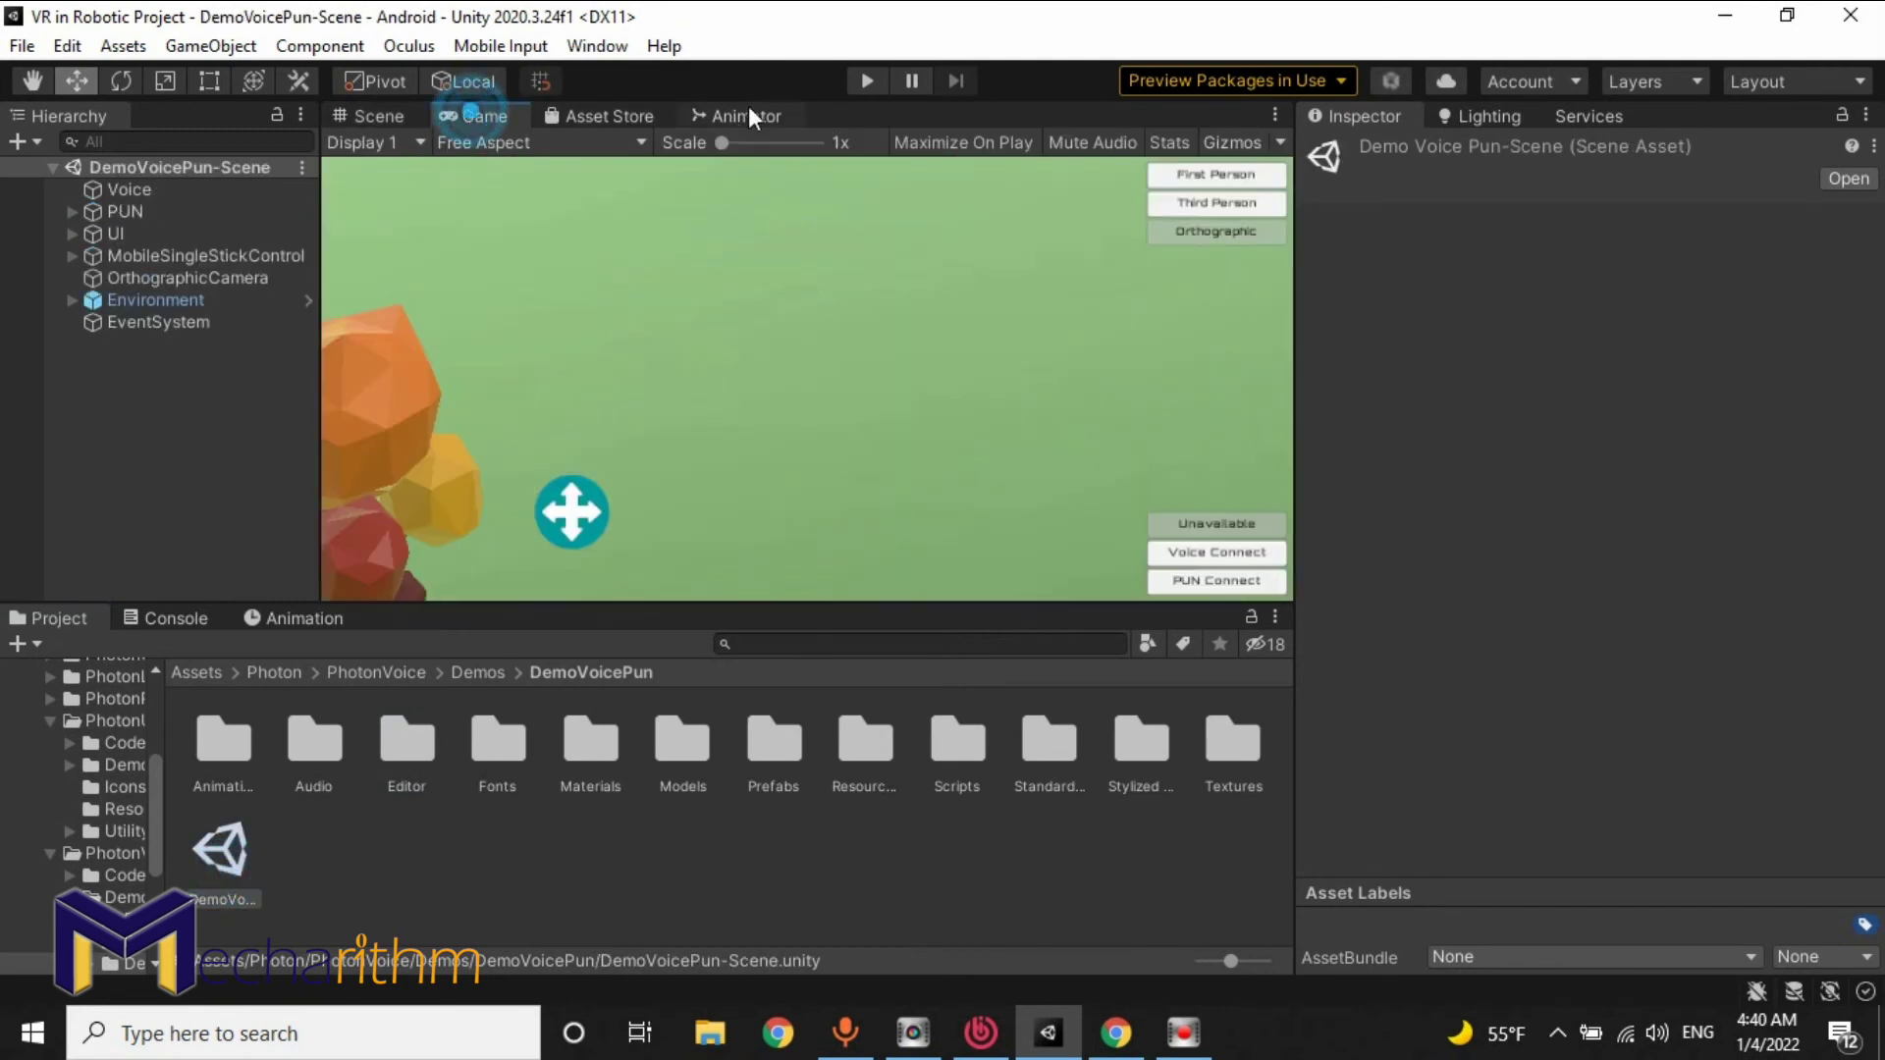
click(865, 80)
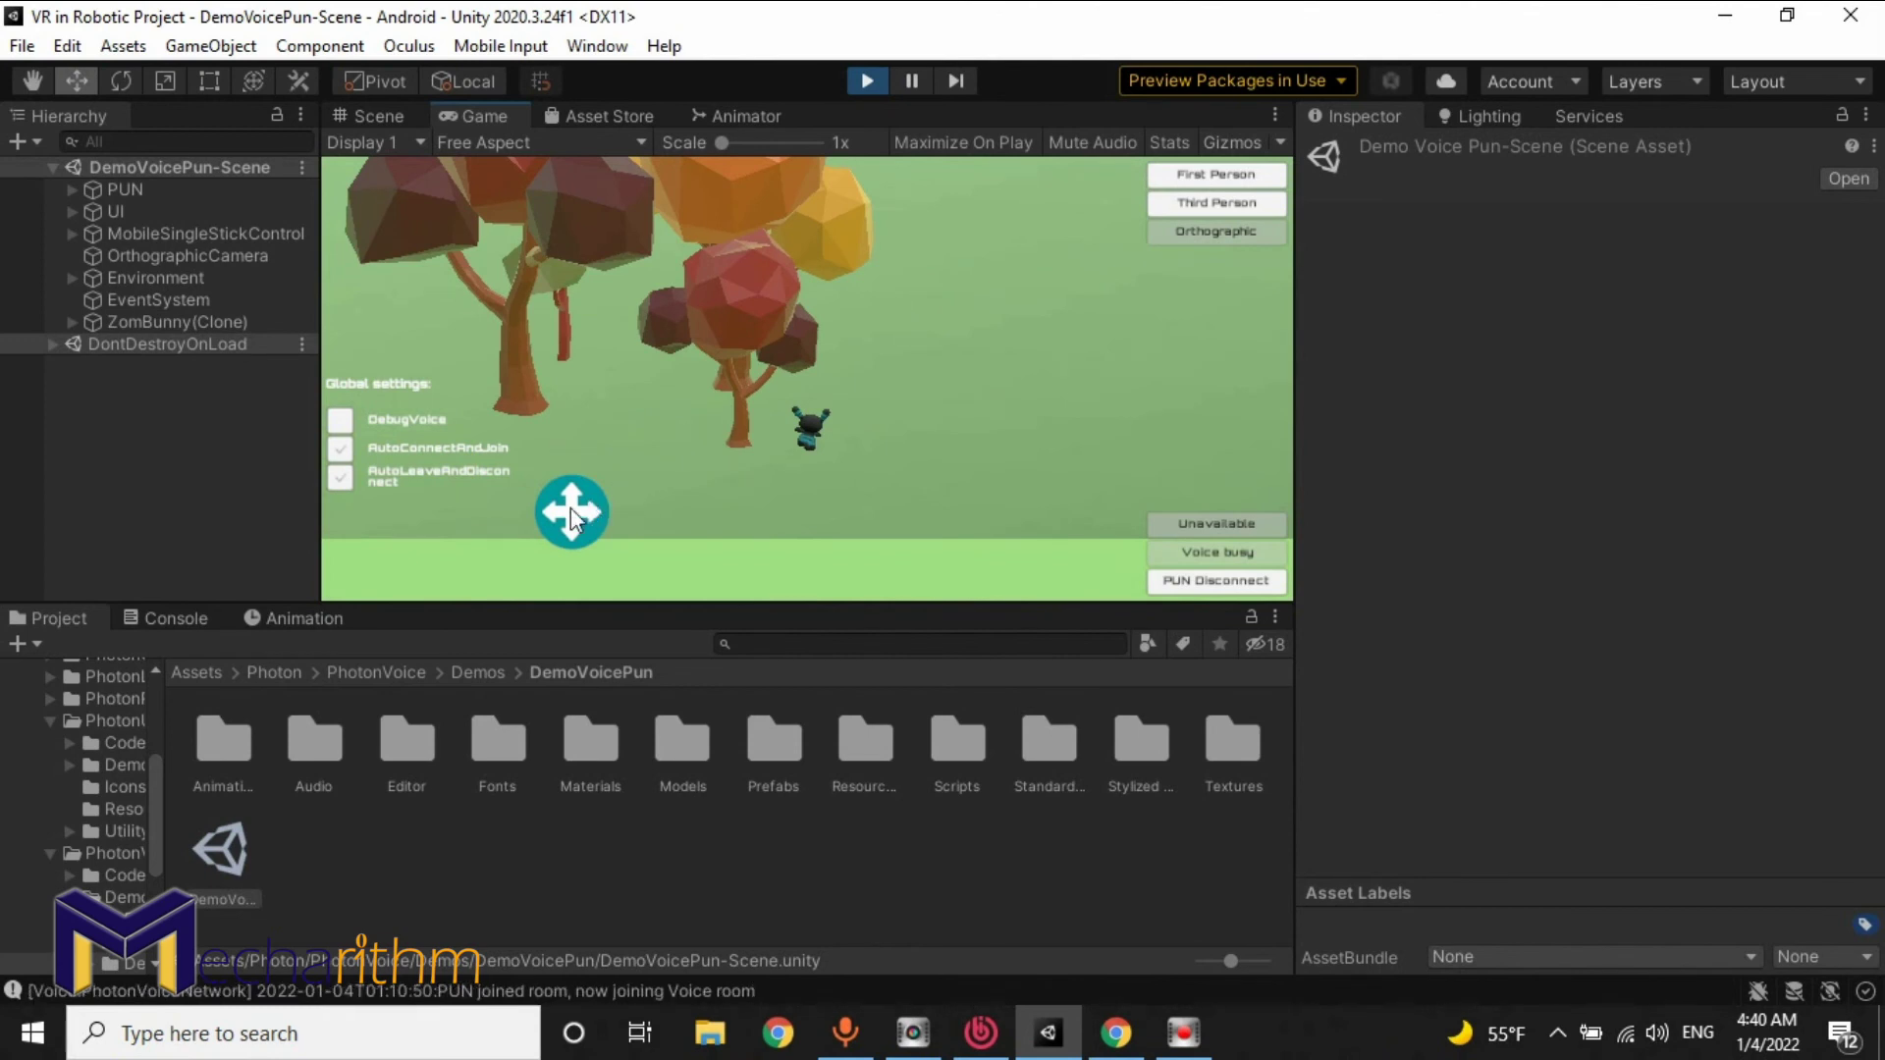
mouse_move(561, 449)
mouse_down()
mouse_move(535, 436)
mouse_move(559, 388)
mouse_move(627, 390)
mouse_up()
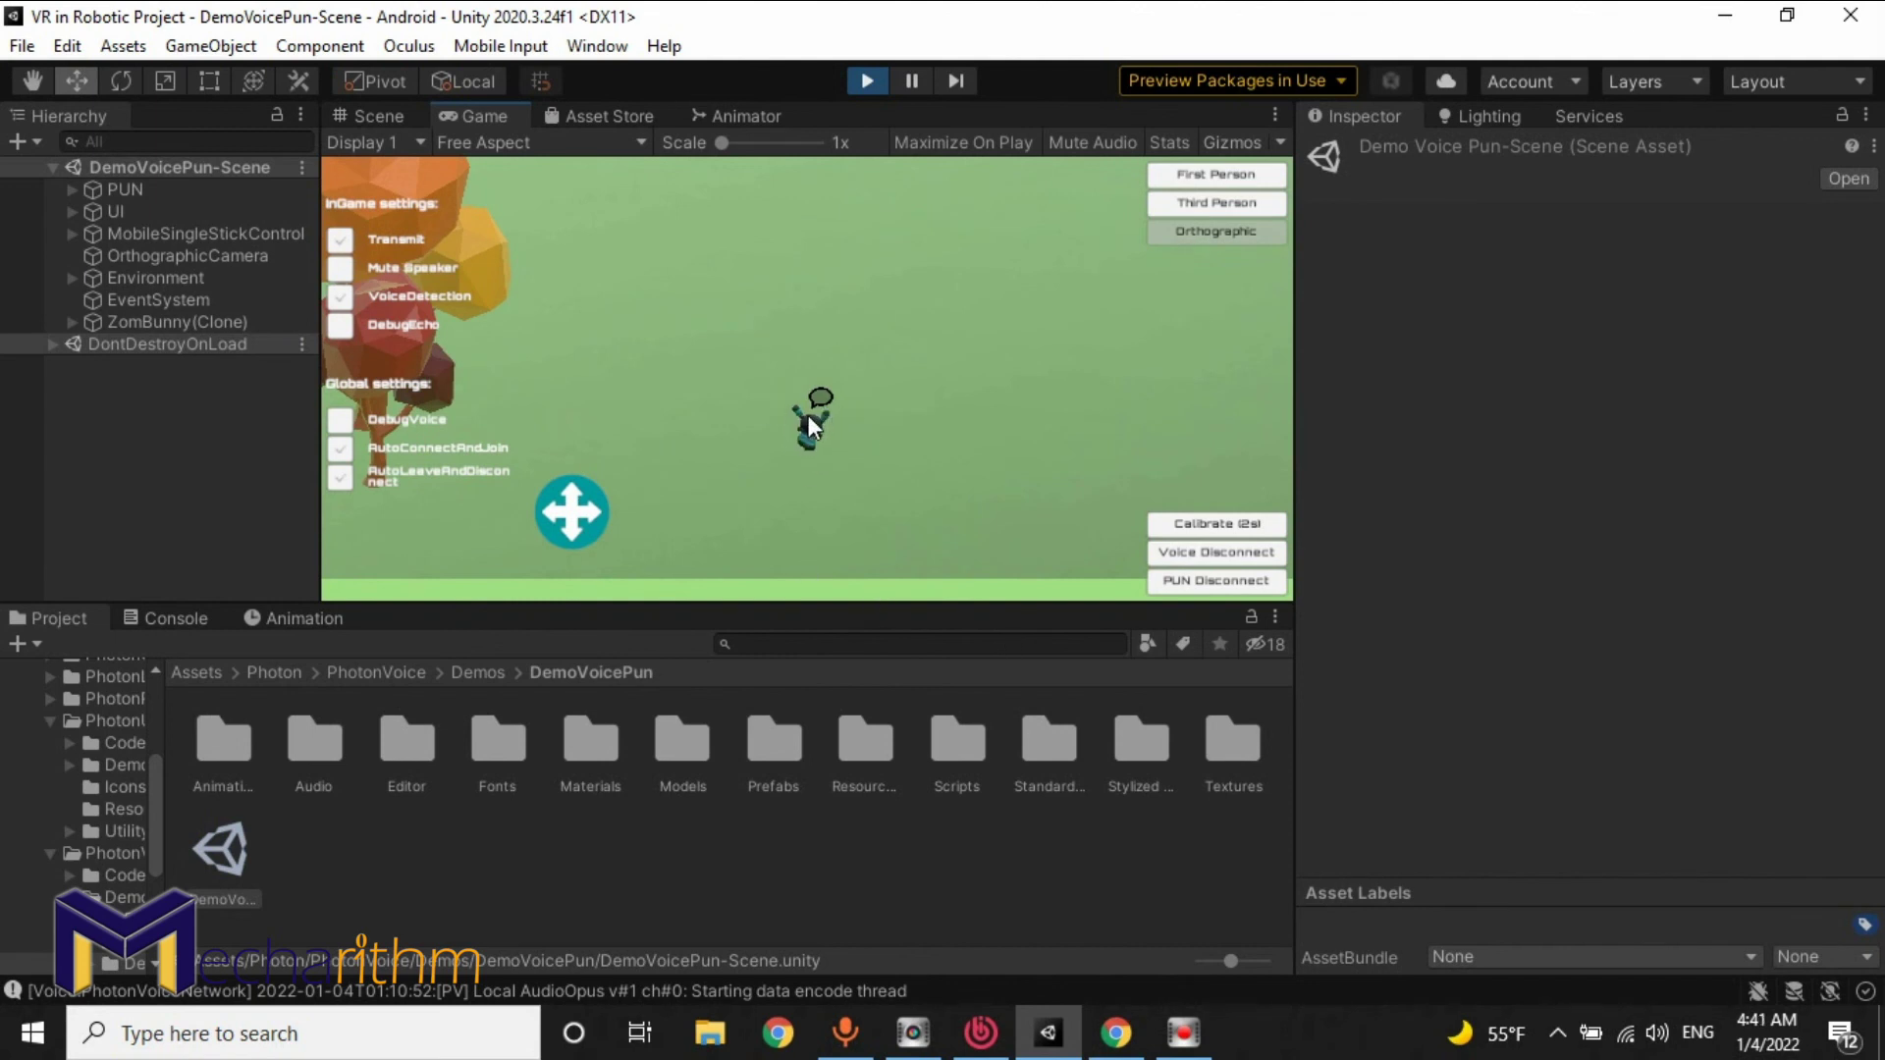
click(864, 80)
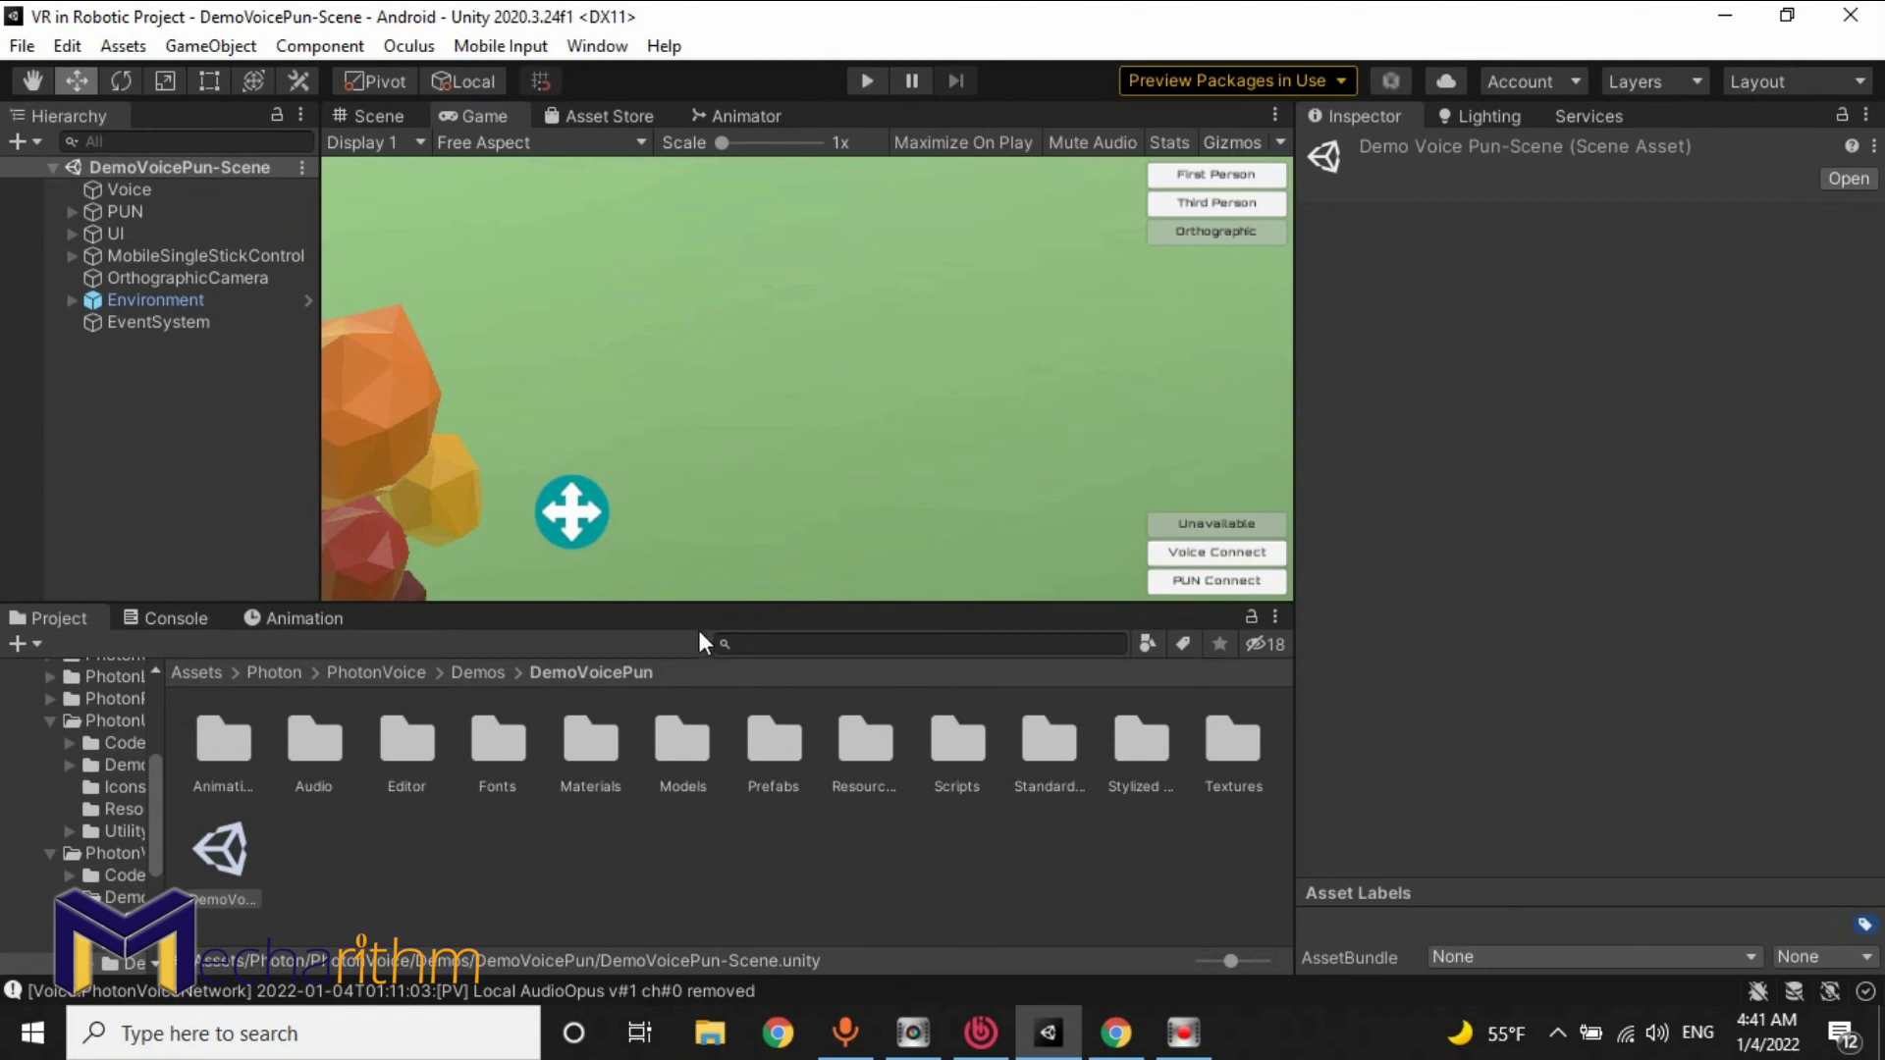